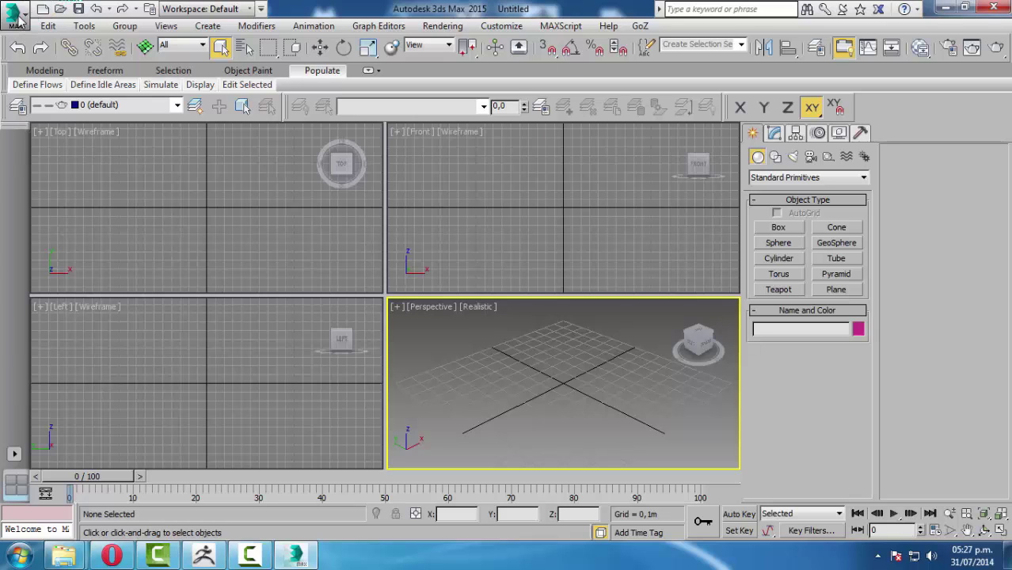
Step: Import girl_geometry.obj from the Escritorio desktop folder, reaching its OBJ Import Options
{"action": "left_click", "coordinate": [19, 17]}
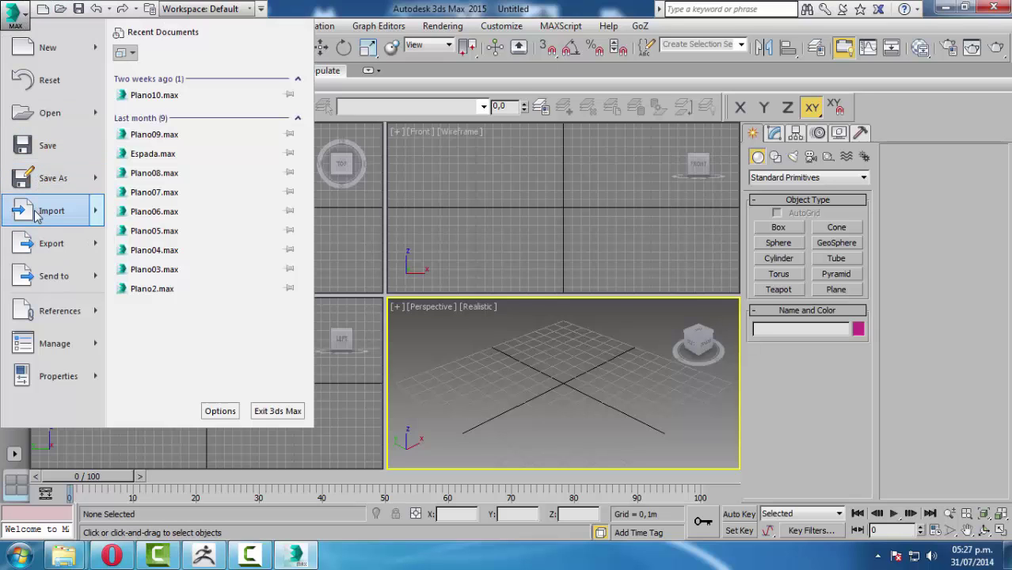
{"action": "mouse_move", "coordinate": [51, 211]}
{"action": "left_click", "coordinate": [158, 73]}
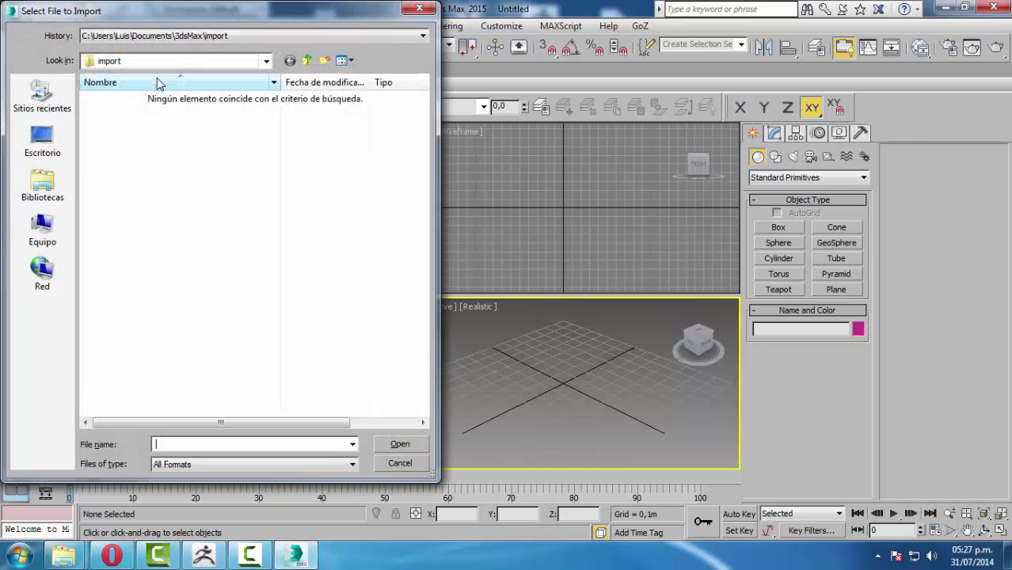
{"action": "left_click", "coordinate": [45, 225]}
{"action": "left_click", "coordinate": [43, 141]}
{"action": "left_click", "coordinate": [127, 218]}
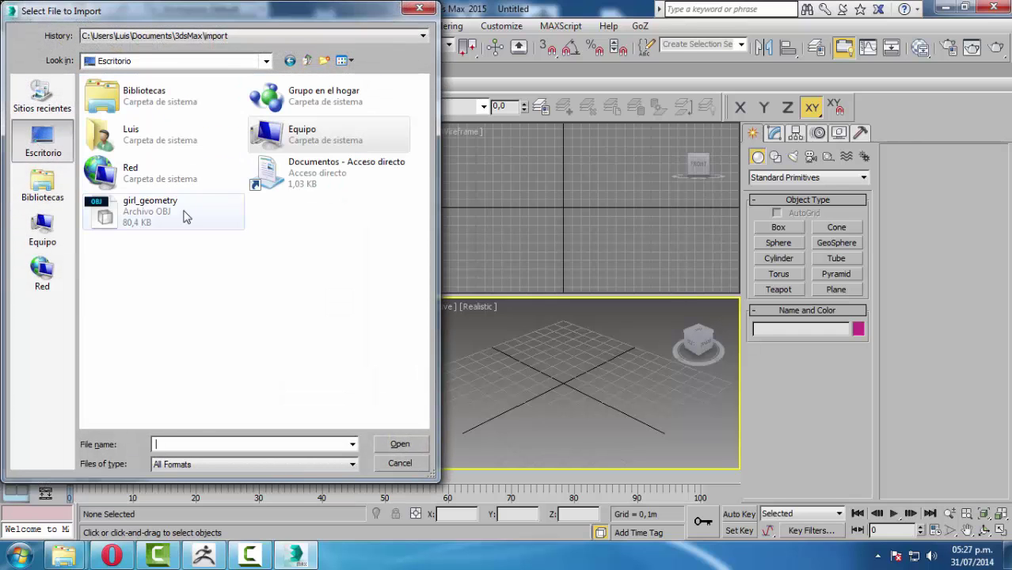
{"action": "double_click", "coordinate": [127, 222]}
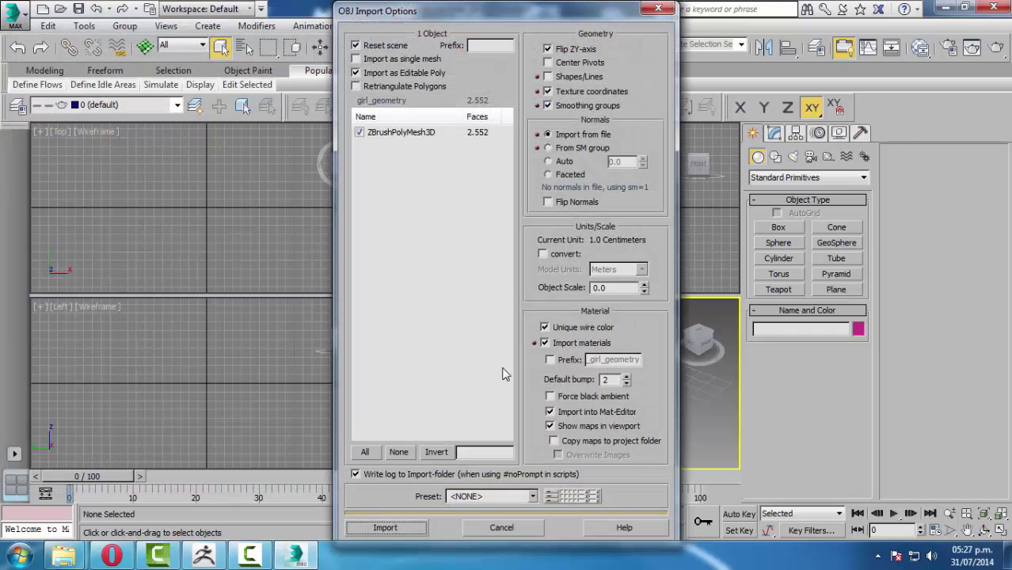
Step: Import girl_geometry with Reset scene off and Import as single mesh on
{"action": "left_click", "coordinate": [356, 46]}
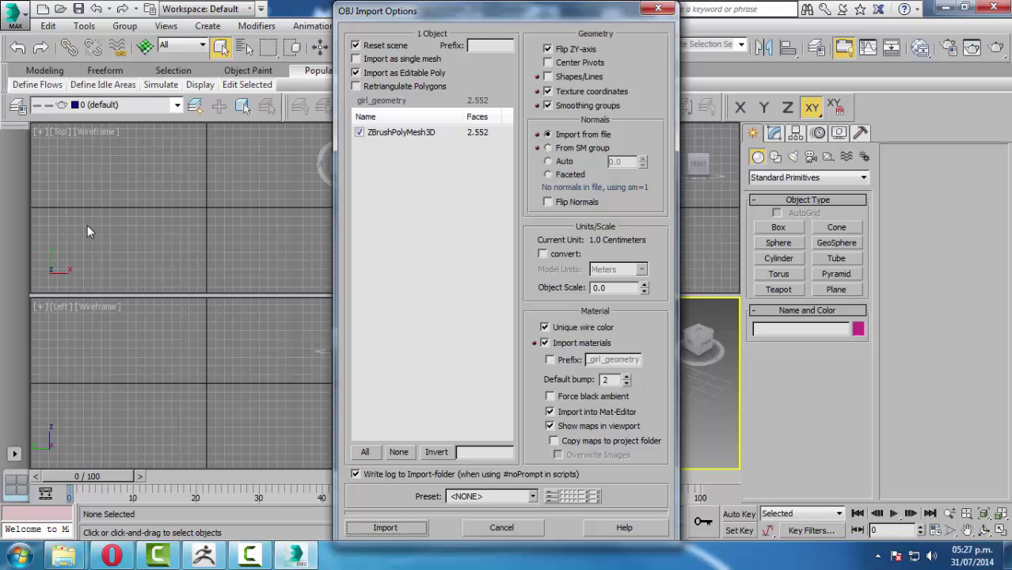
{"action": "left_click", "coordinate": [356, 45]}
{"action": "left_click", "coordinate": [356, 58]}
{"action": "left_click_drag", "start_coordinate": [466, 15], "coordinate": [544, 15]}
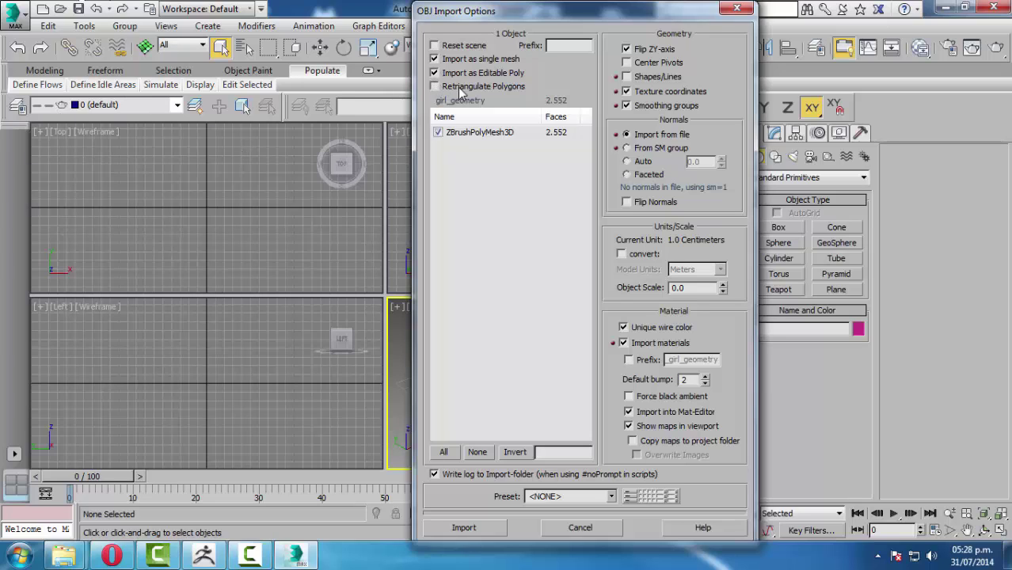
{"action": "left_click", "coordinate": [435, 86]}
{"action": "left_click", "coordinate": [488, 538]}
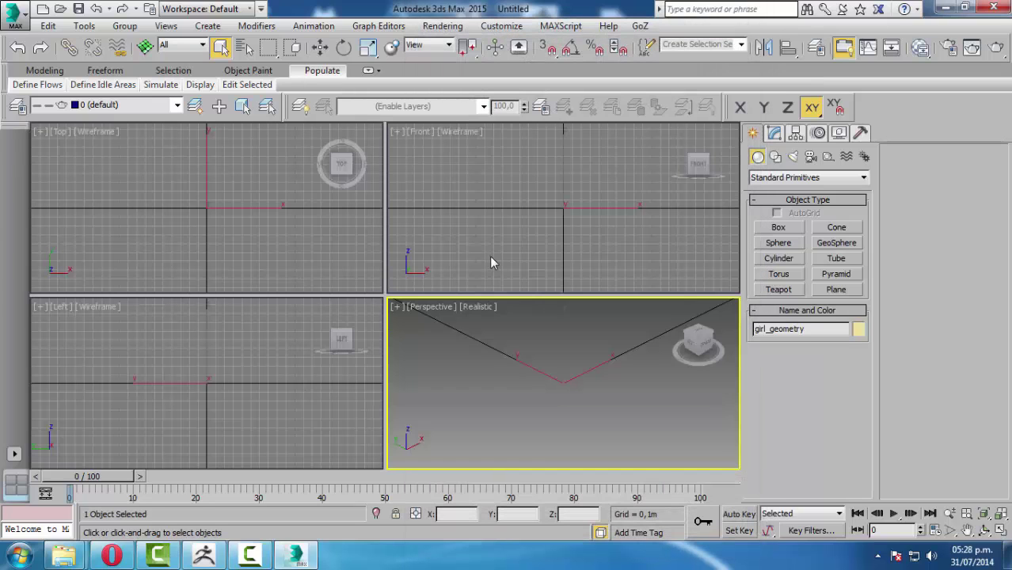
Step: Deselect girl_geometry and maximize the Perspective viewport with Alt+W, orbiting down onto the grid
{"action": "left_click", "coordinate": [566, 393]}
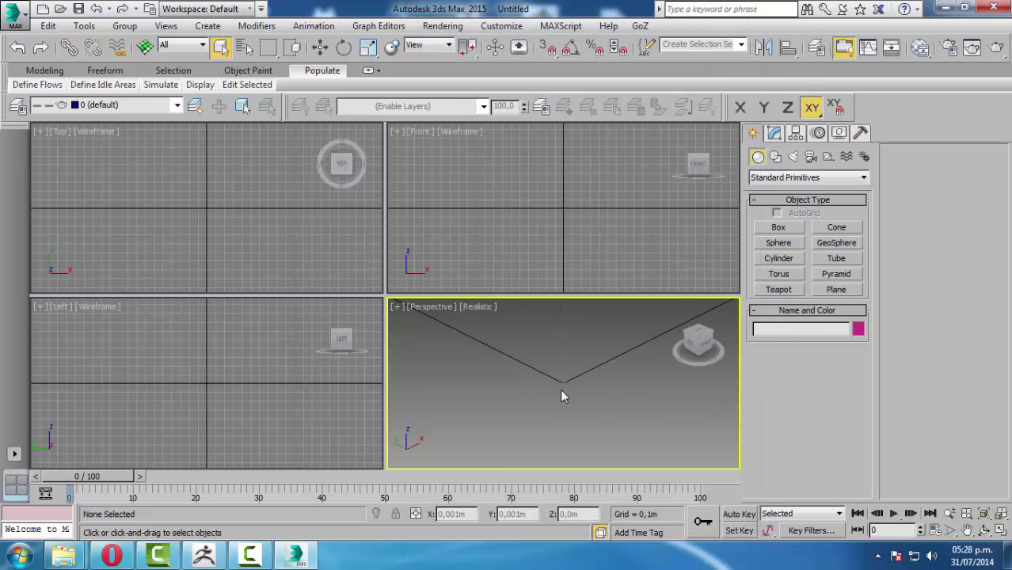
{"action": "key", "text": "super"}
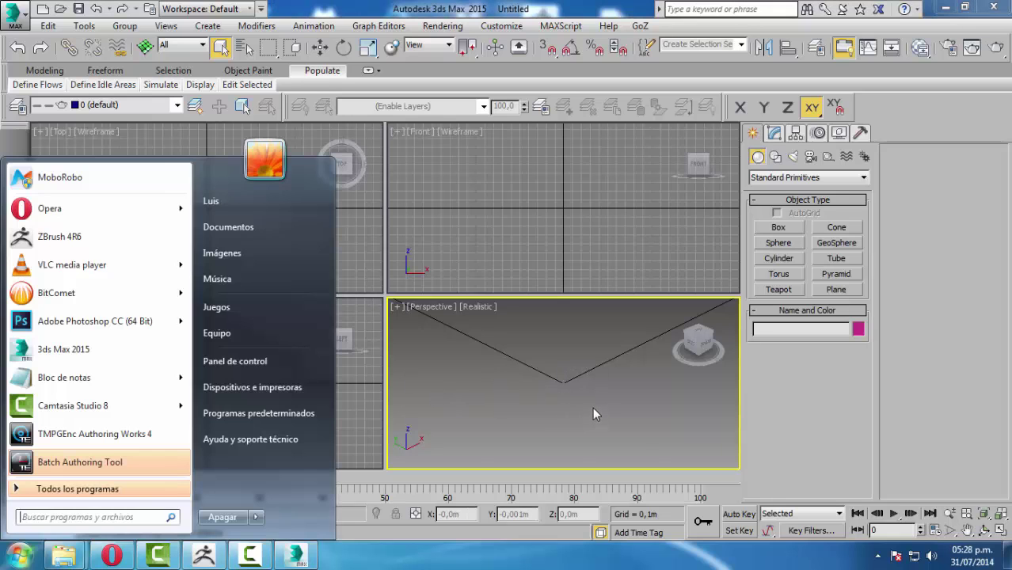
{"action": "key", "text": "super"}
{"action": "mouse_move", "coordinate": [618, 406]}
{"action": "middle_mouse_down", "text": "alt"}
{"action": "mouse_move", "coordinate": [586, 351]}
{"action": "mouse_move", "coordinate": [599, 408]}
{"action": "mouse_move", "coordinate": [434, 321]}
{"action": "mouse_move", "coordinate": [483, 384]}
{"action": "mouse_move", "coordinate": [395, 323]}
{"action": "mouse_move", "coordinate": [404, 355]}
{"action": "mouse_move", "coordinate": [470, 380]}
{"action": "mouse_move", "coordinate": [469, 271]}
{"action": "middle_mouse_up", "text": "alt"}
{"action": "key", "text": "alt+w"}
{"action": "mouse_move", "coordinate": [467, 319]}
{"action": "middle_mouse_down", "text": "alt"}
{"action": "mouse_move", "coordinate": [463, 273]}
{"action": "mouse_move", "coordinate": [453, 280]}
{"action": "mouse_move", "coordinate": [454, 336]}
{"action": "mouse_move", "coordinate": [398, 293]}
{"action": "mouse_move", "coordinate": [465, 305]}
{"action": "mouse_move", "coordinate": [395, 389]}
{"action": "mouse_move", "coordinate": [366, 366]}
{"action": "mouse_move", "coordinate": [387, 349]}
{"action": "middle_mouse_up", "text": "alt"}
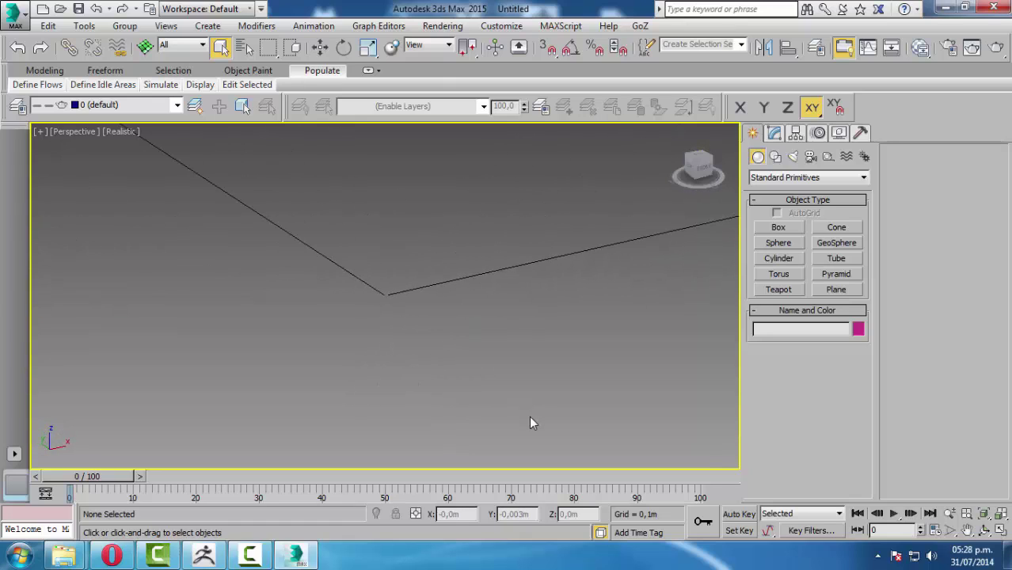
Step: Select girl_geometry from the Select From Scene list
{"action": "key", "text": "h"}
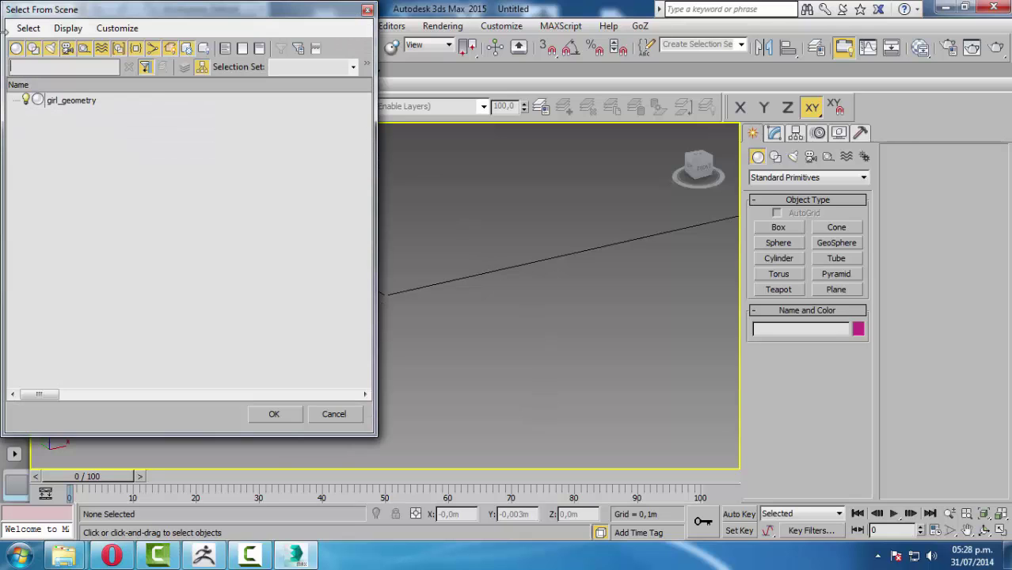
{"action": "left_click", "coordinate": [40, 104]}
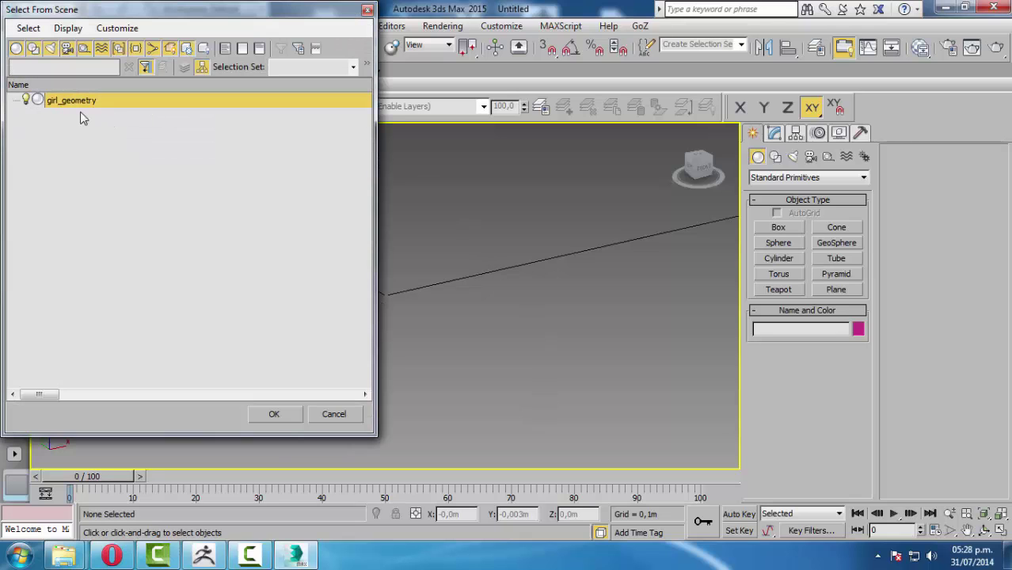
{"action": "double_click", "coordinate": [67, 109]}
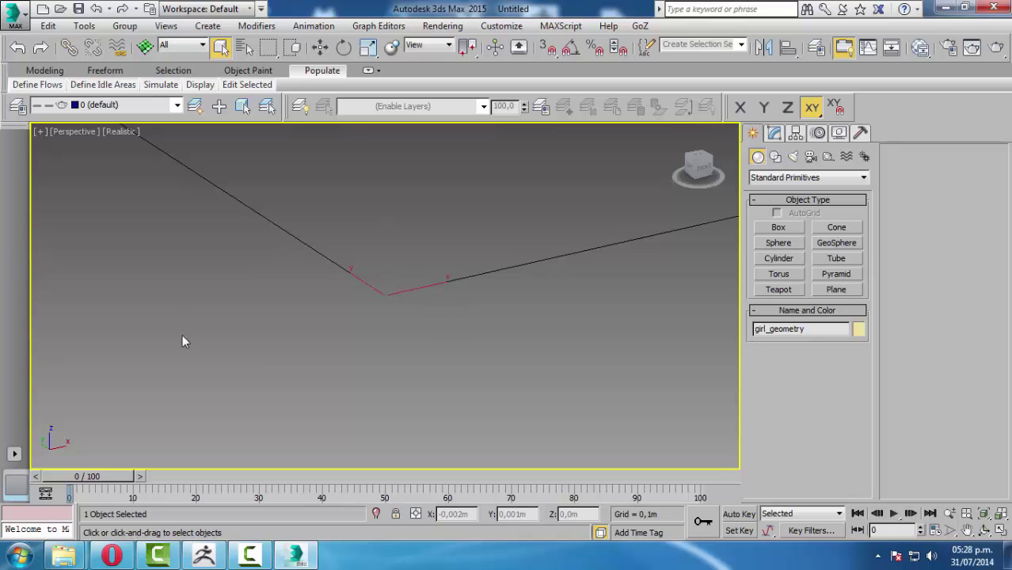
Step: Uniformly scale girl_geometry to 500 on X, Y and Z in the Scale Transform Type-In
{"action": "left_click", "coordinate": [368, 47]}
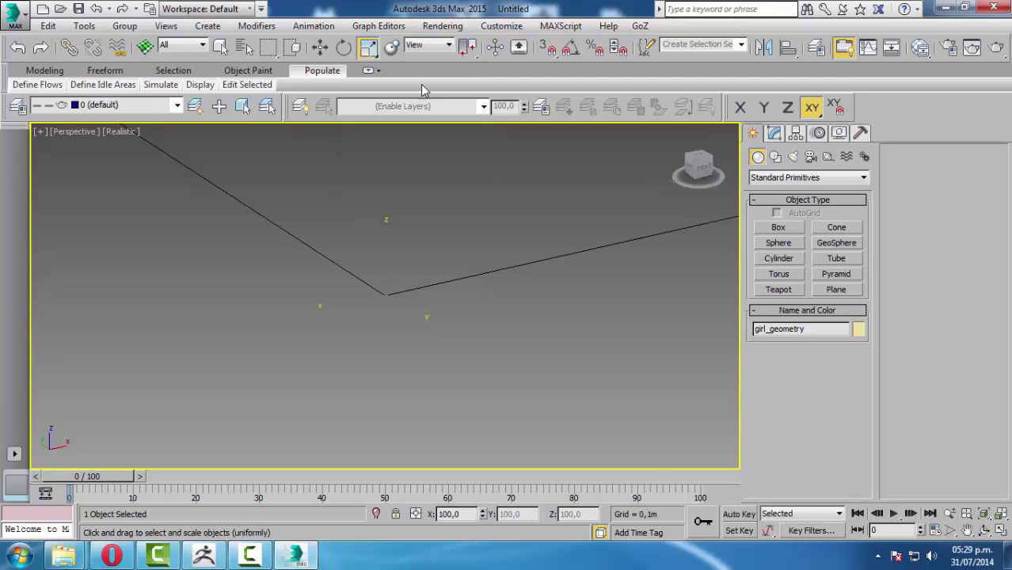
{"action": "right_click", "coordinate": [369, 48]}
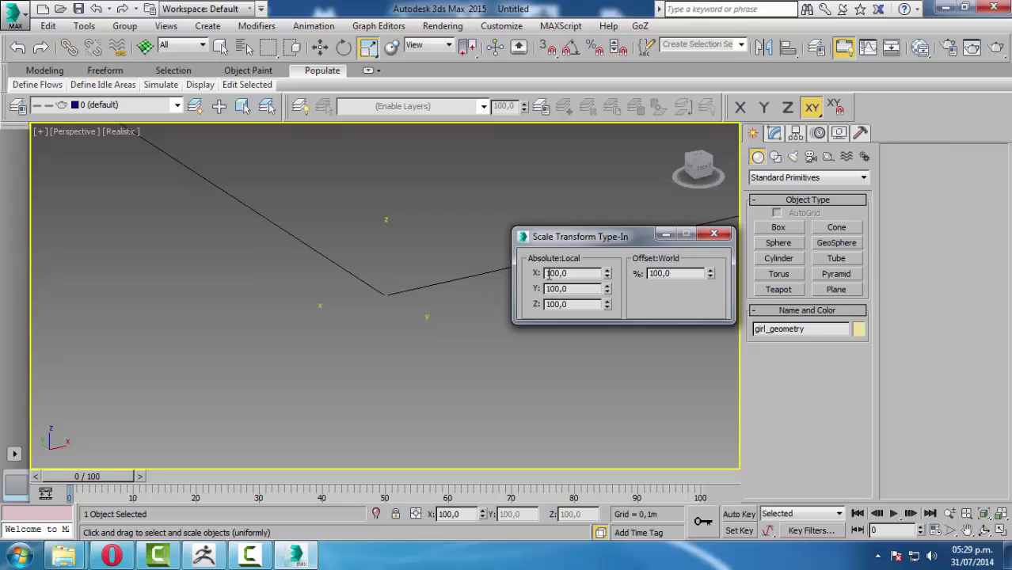
{"action": "left_click", "coordinate": [714, 233]}
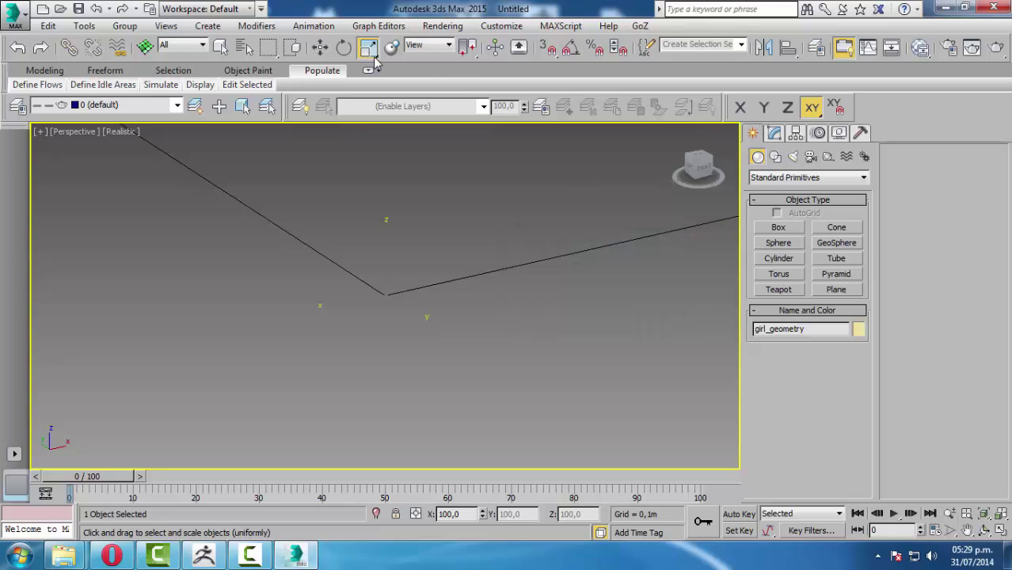
{"action": "left_click_drag", "start_coordinate": [369, 49], "coordinate": [368, 70]}
{"action": "right_click", "coordinate": [369, 49]}
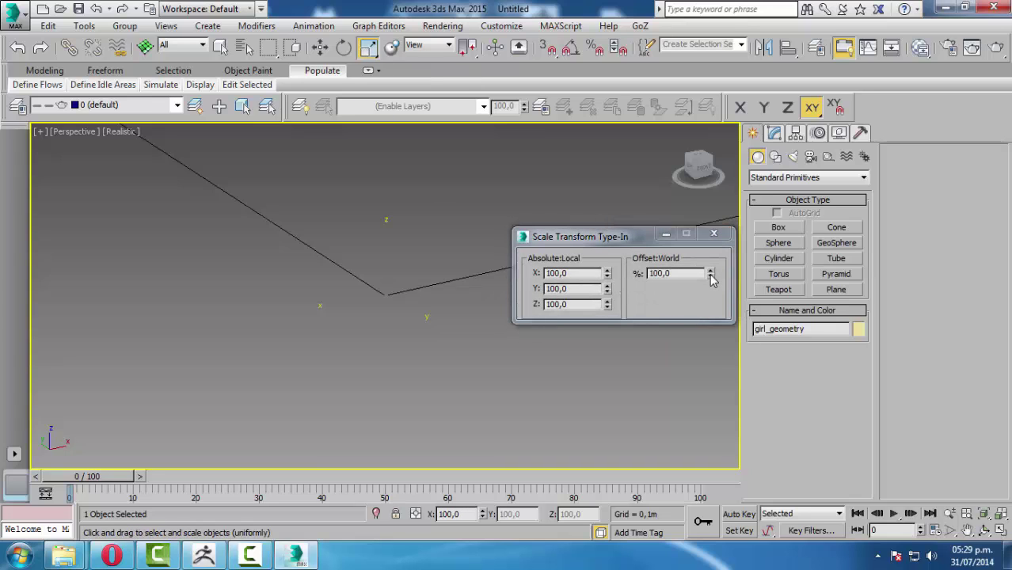
{"action": "left_click_drag", "start_coordinate": [606, 277], "coordinate": [618, 153]}
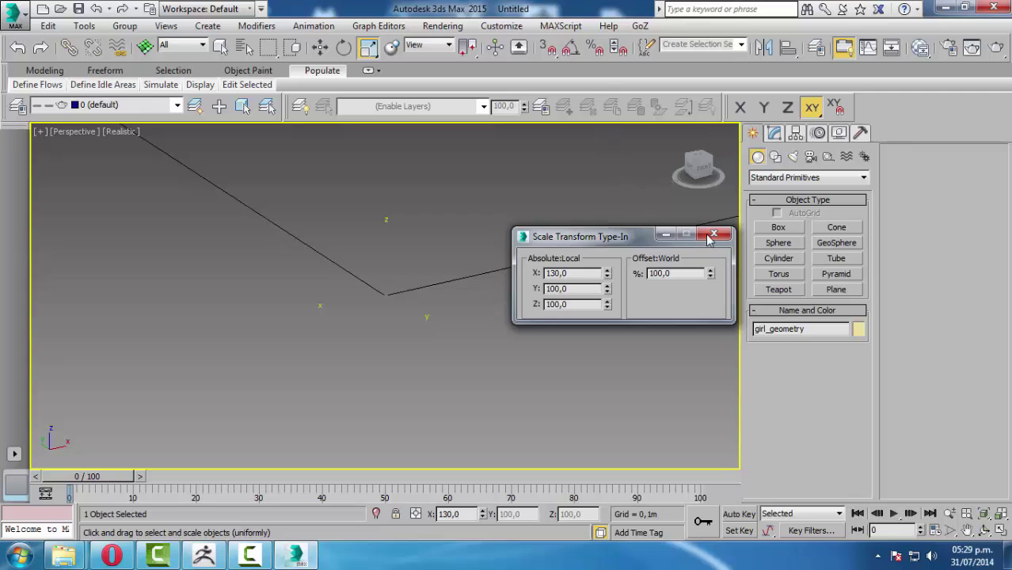
{"action": "double_click", "coordinate": [585, 274]}
{"action": "type", "text": "500"}
{"action": "key", "text": "Tab"}
{"action": "type", "text": "5"}
{"action": "key", "text": "Tab"}
{"action": "type", "text": "5"}
{"action": "key", "text": "Return"}
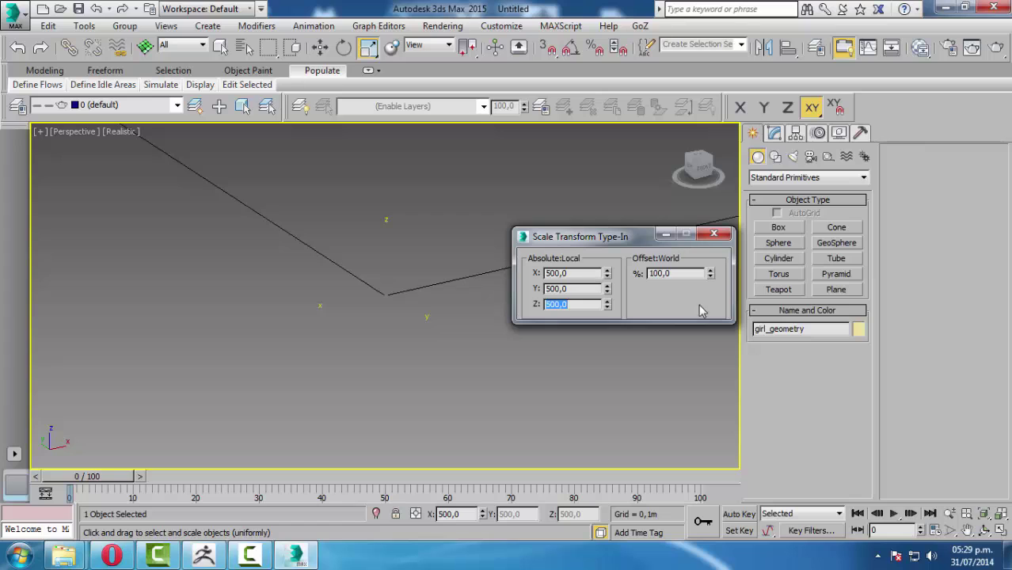
{"action": "left_click", "coordinate": [714, 233]}
{"action": "left_click", "coordinate": [344, 266]}
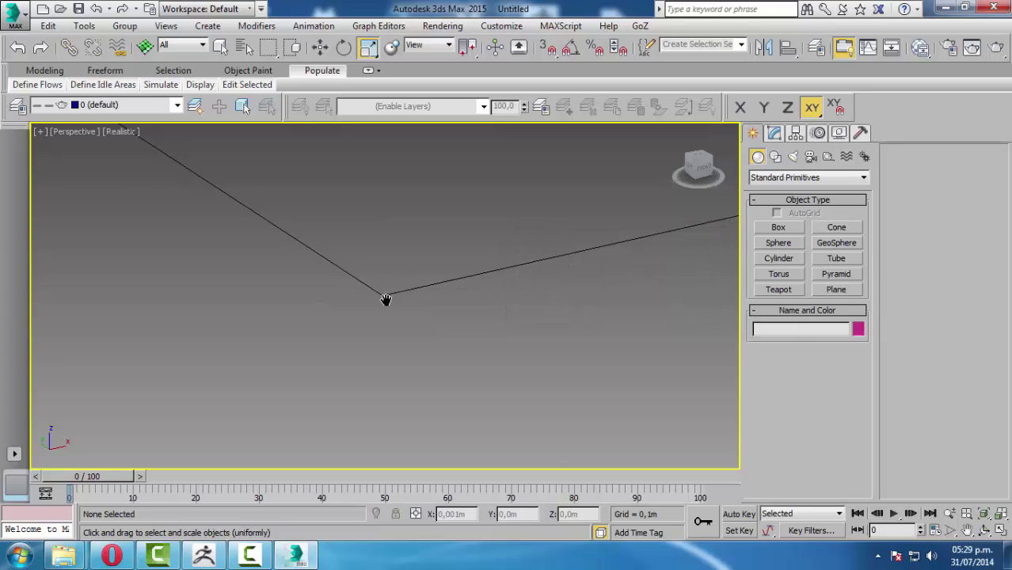
{"action": "middle_click_drag", "start_coordinate": [386, 300], "coordinate": [361, 324]}
{"action": "scroll", "coordinate": [504, 386], "scroll_direction": "down", "scroll_amount": 2}
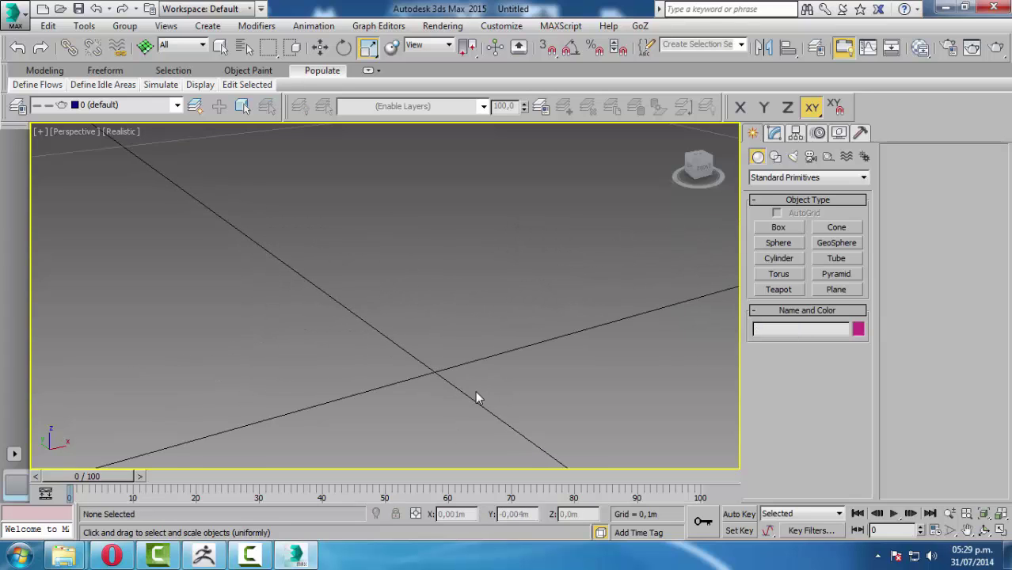
{"action": "scroll", "coordinate": [475, 391], "scroll_direction": "down", "scroll_amount": 1}
{"action": "scroll", "coordinate": [537, 417], "scroll_direction": "down", "scroll_amount": 1}
{"action": "scroll", "coordinate": [502, 386], "scroll_direction": "down", "scroll_amount": 1}
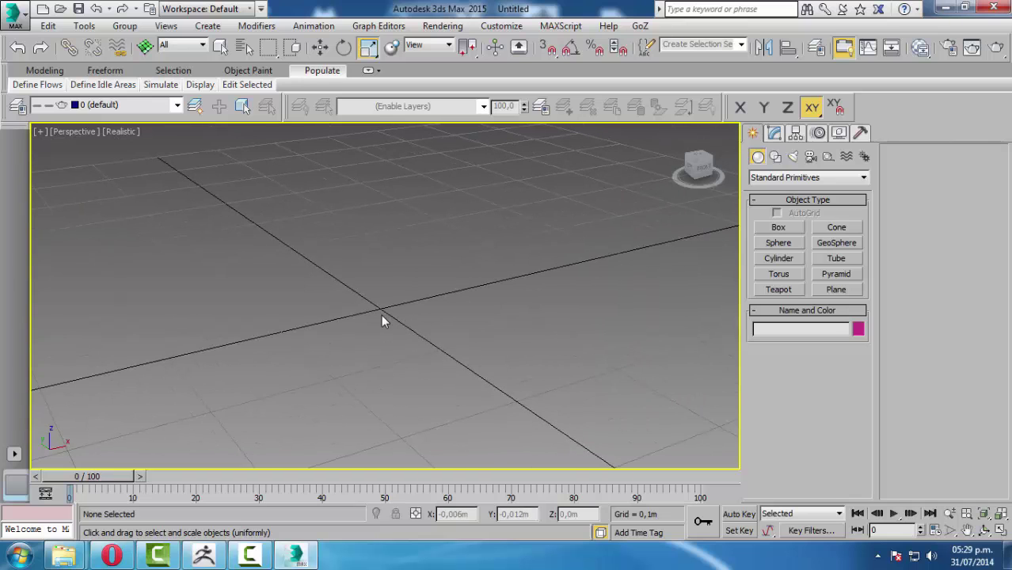
{"action": "scroll", "coordinate": [387, 314], "scroll_direction": "up", "scroll_amount": 2}
{"action": "scroll", "coordinate": [372, 364], "scroll_direction": "up", "scroll_amount": 1}
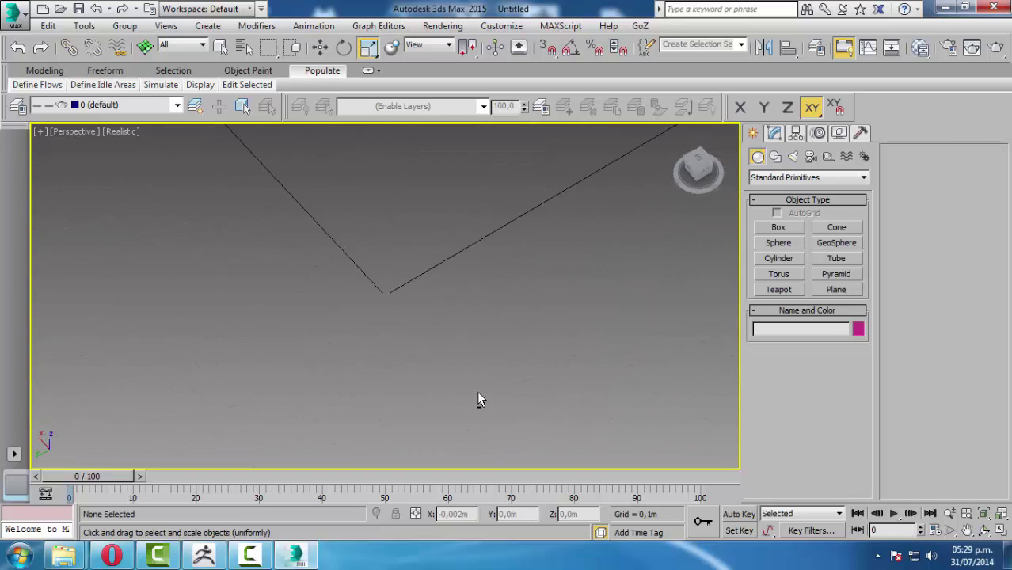
{"action": "mouse_move", "coordinate": [478, 400]}
{"action": "middle_mouse_down", "text": "alt"}
{"action": "mouse_move", "coordinate": [467, 294]}
{"action": "mouse_move", "coordinate": [398, 294]}
{"action": "mouse_move", "coordinate": [409, 333]}
{"action": "mouse_move", "coordinate": [377, 350]}
{"action": "mouse_move", "coordinate": [412, 329]}
{"action": "mouse_move", "coordinate": [381, 338]}
{"action": "middle_mouse_up", "text": "alt"}
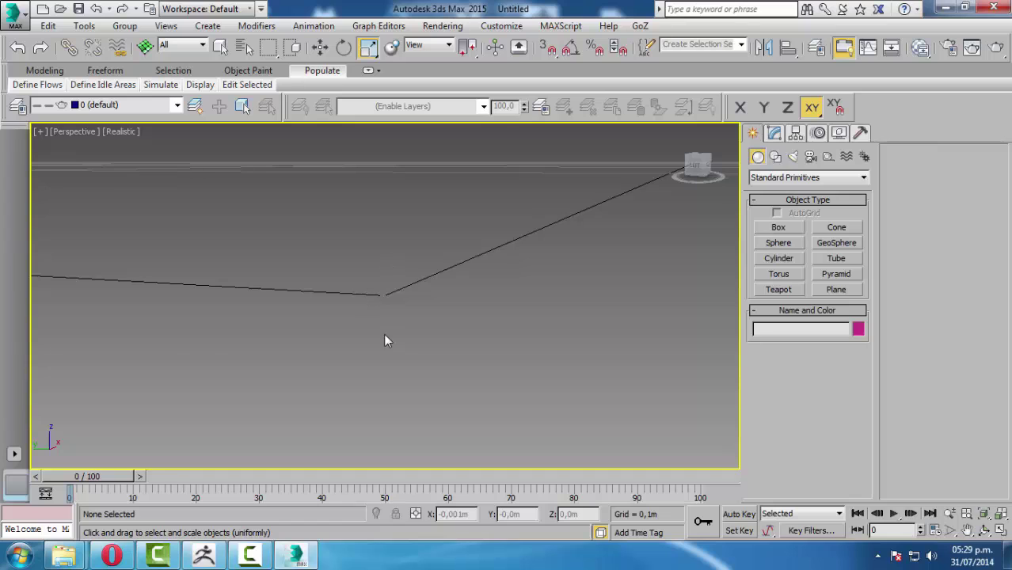
{"action": "scroll", "coordinate": [424, 309], "scroll_direction": "down", "scroll_amount": 2}
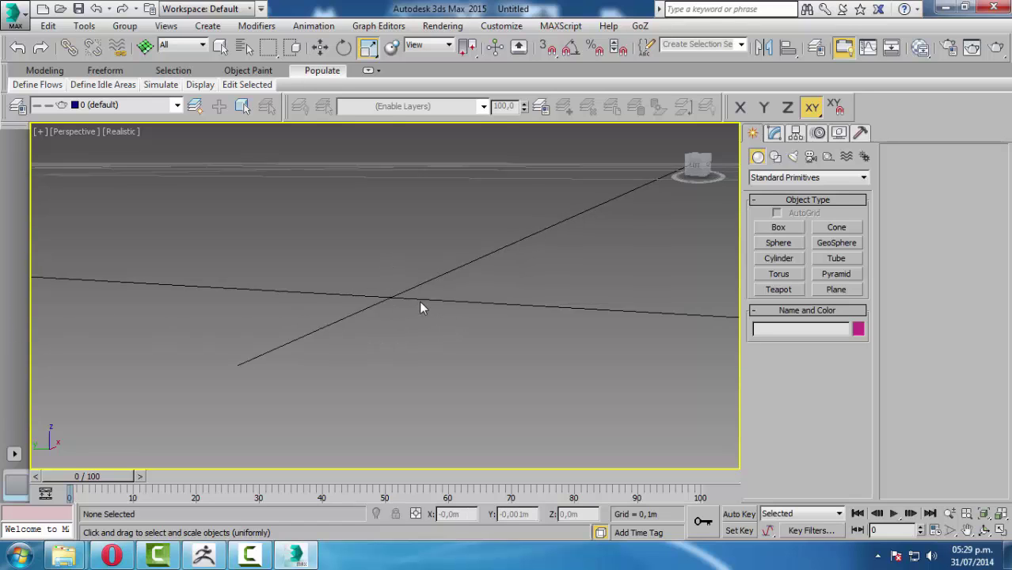
{"action": "scroll", "coordinate": [418, 299], "scroll_direction": "down", "scroll_amount": 2}
{"action": "scroll", "coordinate": [414, 292], "scroll_direction": "down", "scroll_amount": 3}
{"action": "scroll", "coordinate": [417, 309], "scroll_direction": "down", "scroll_amount": 2}
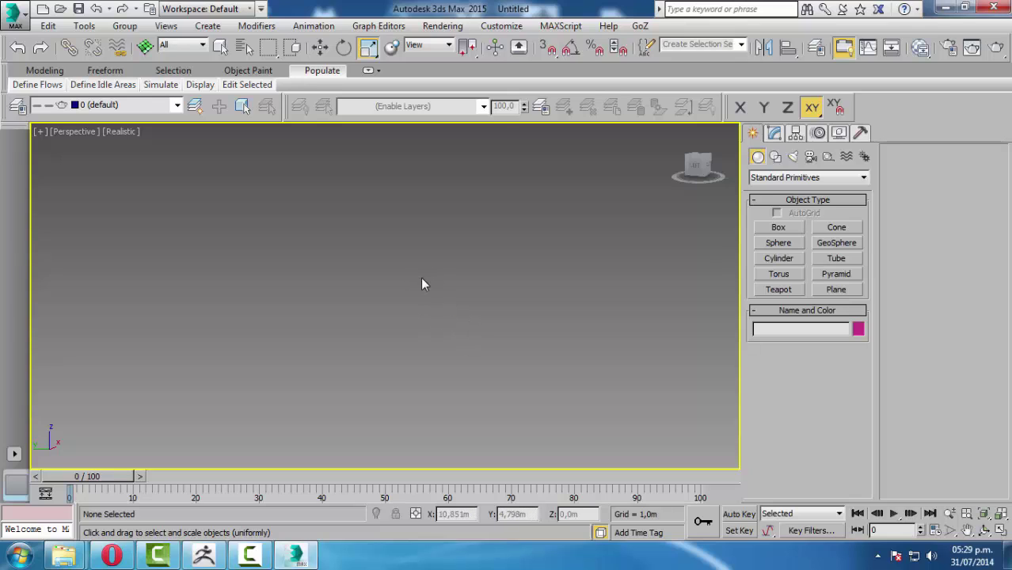
{"action": "scroll", "coordinate": [428, 292], "scroll_direction": "up", "scroll_amount": 2}
{"action": "scroll", "coordinate": [404, 293], "scroll_direction": "up", "scroll_amount": 2}
{"action": "scroll", "coordinate": [412, 340], "scroll_direction": "up", "scroll_amount": 2}
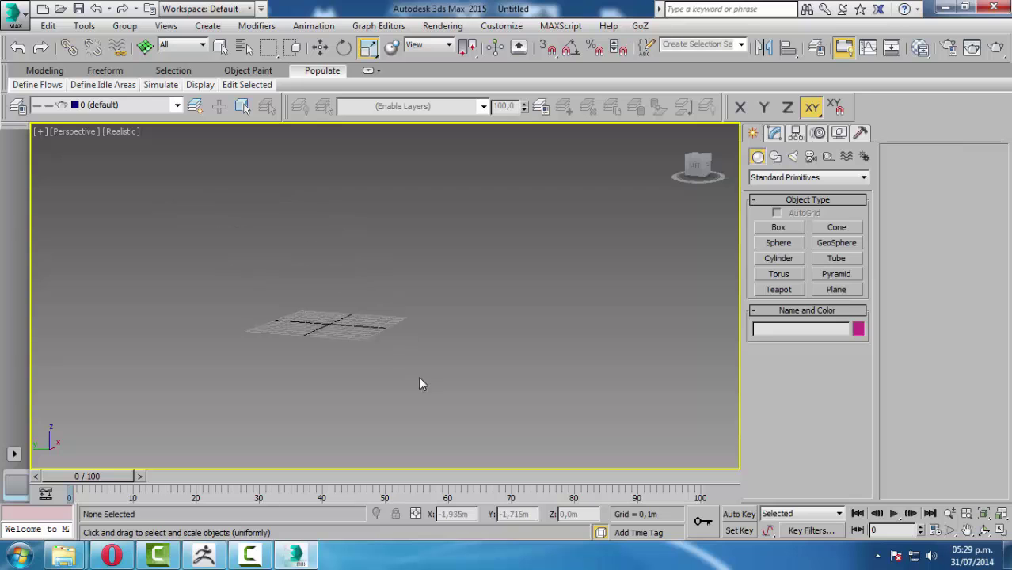
{"action": "scroll", "coordinate": [349, 325], "scroll_direction": "up", "scroll_amount": 2}
{"action": "mouse_move", "coordinate": [309, 307]}
{"action": "middle_mouse_down"}
{"action": "mouse_move", "coordinate": [482, 386]}
{"action": "mouse_move", "coordinate": [388, 364]}
{"action": "middle_mouse_up"}
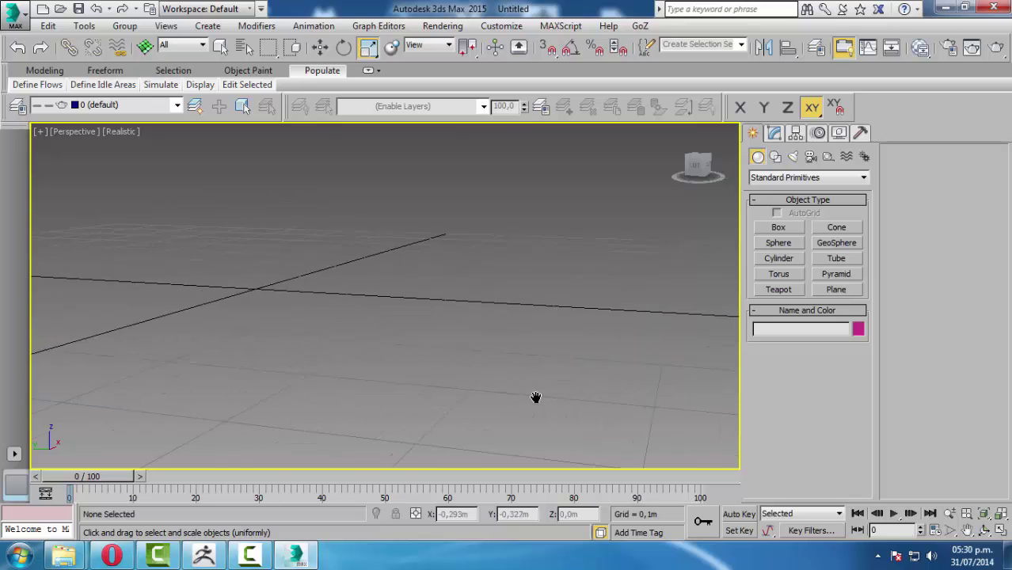
{"action": "mouse_move", "coordinate": [536, 397]}
{"action": "middle_mouse_down"}
{"action": "mouse_move", "coordinate": [412, 350]}
{"action": "mouse_move", "coordinate": [420, 285]}
{"action": "mouse_move", "coordinate": [378, 287]}
{"action": "mouse_move", "coordinate": [445, 383]}
{"action": "middle_mouse_up"}
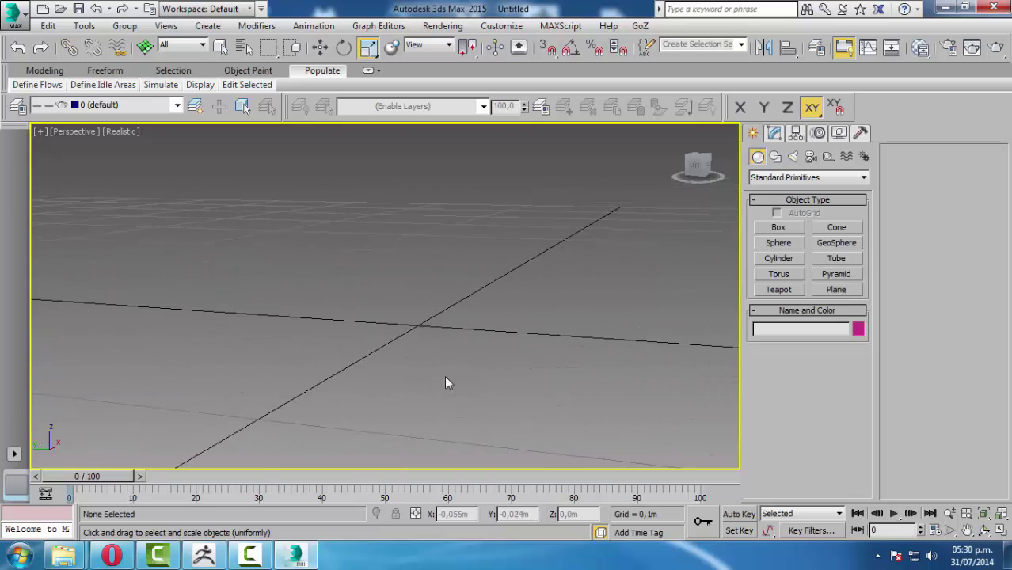
{"action": "scroll", "coordinate": [422, 338], "scroll_direction": "up", "scroll_amount": 2}
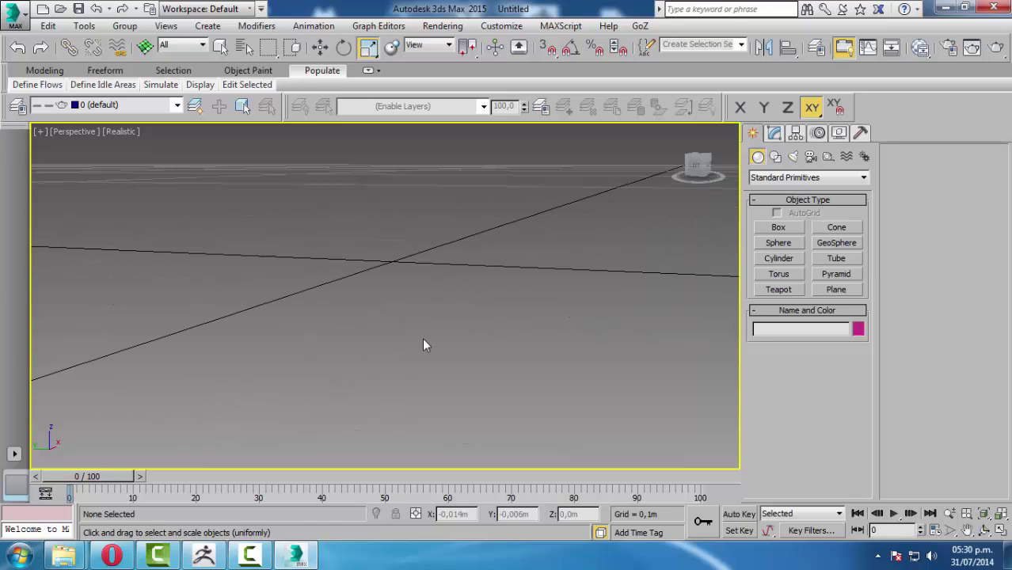
{"action": "scroll", "coordinate": [383, 258], "scroll_direction": "up", "scroll_amount": 2}
{"action": "scroll", "coordinate": [395, 264], "scroll_direction": "up", "scroll_amount": 2}
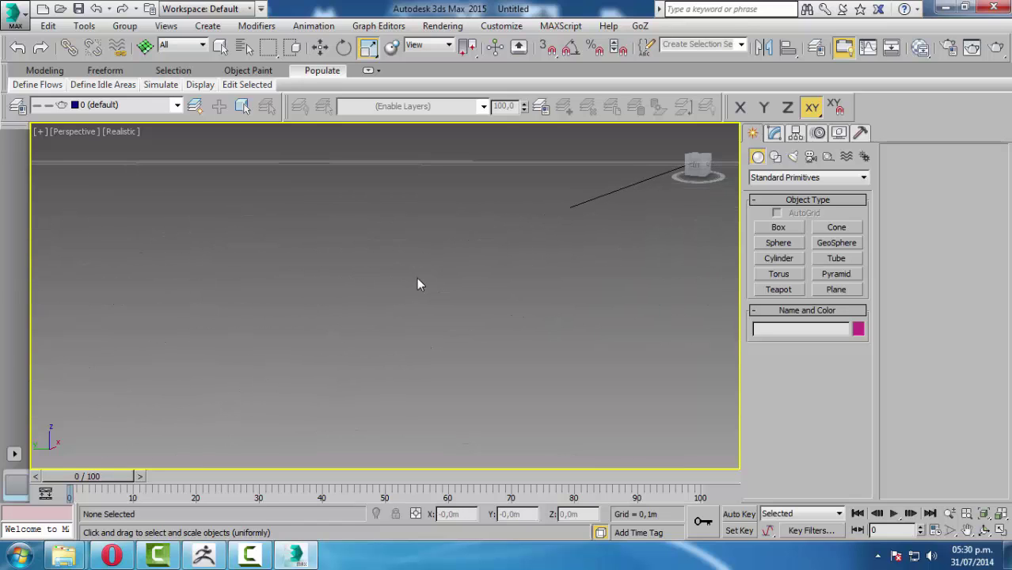
{"action": "scroll", "coordinate": [416, 277], "scroll_direction": "up", "scroll_amount": 2}
{"action": "scroll", "coordinate": [419, 283], "scroll_direction": "down", "scroll_amount": 2}
{"action": "scroll", "coordinate": [418, 282], "scroll_direction": "up", "scroll_amount": 2}
{"action": "scroll", "coordinate": [418, 283], "scroll_direction": "down", "scroll_amount": 2}
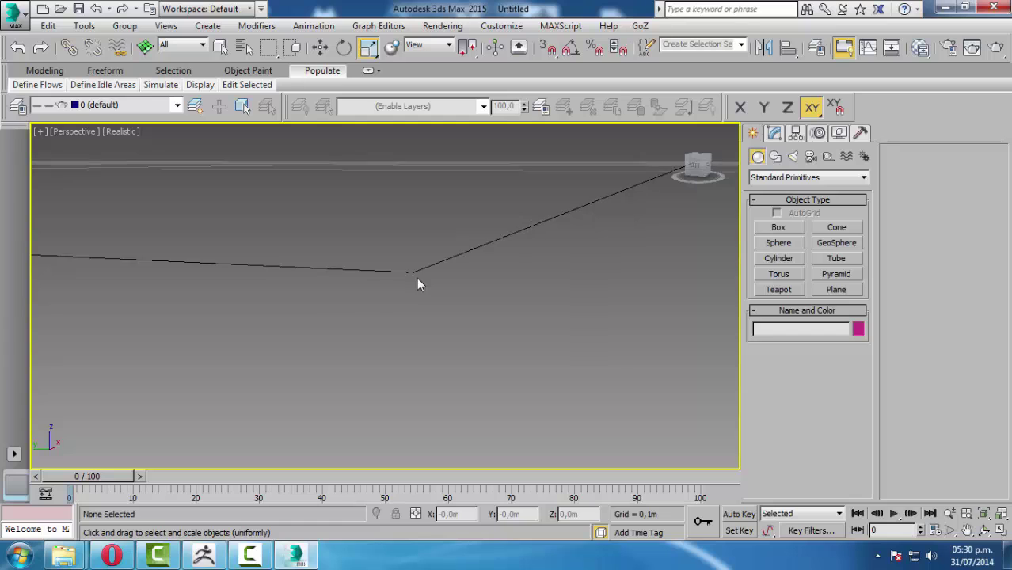
{"action": "scroll", "coordinate": [418, 280], "scroll_direction": "up", "scroll_amount": 2}
{"action": "scroll", "coordinate": [425, 276], "scroll_direction": "up", "scroll_amount": 2}
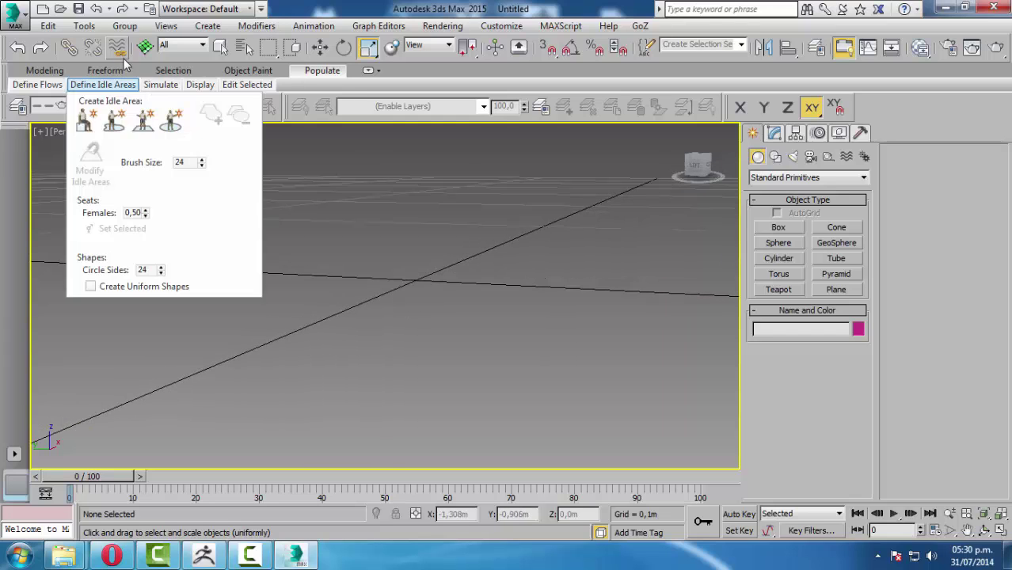
Step: Select girl_geometry and add a Normal modifier to it
{"action": "key", "text": "h"}
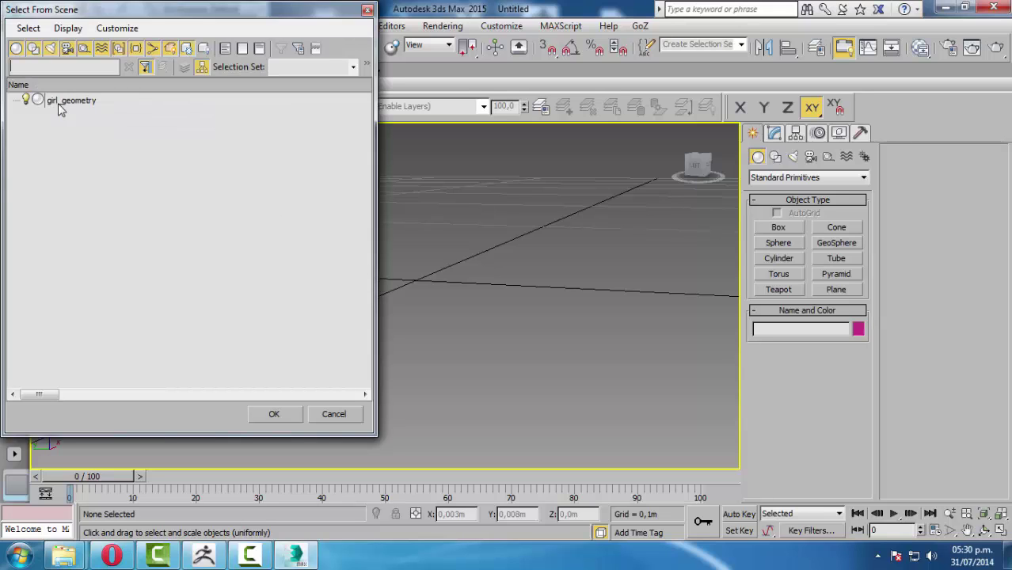
{"action": "left_click", "coordinate": [66, 103]}
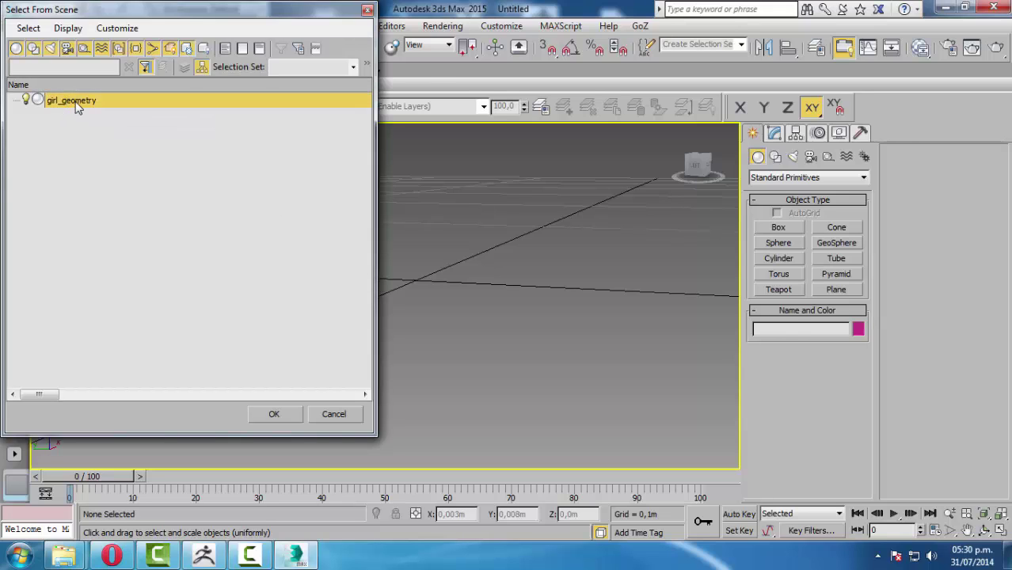
{"action": "double_click", "coordinate": [77, 107]}
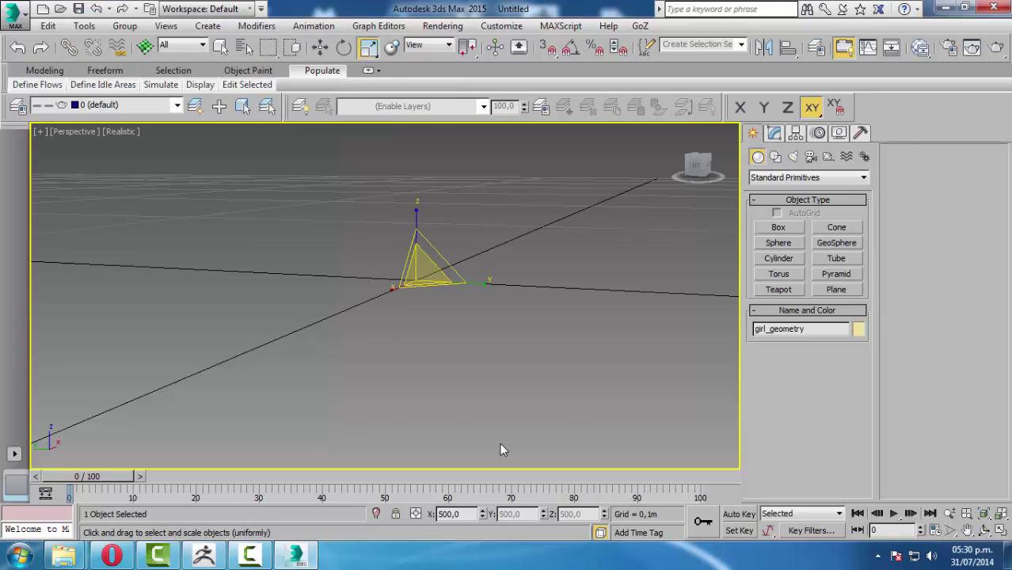
{"action": "left_click", "coordinate": [774, 133]}
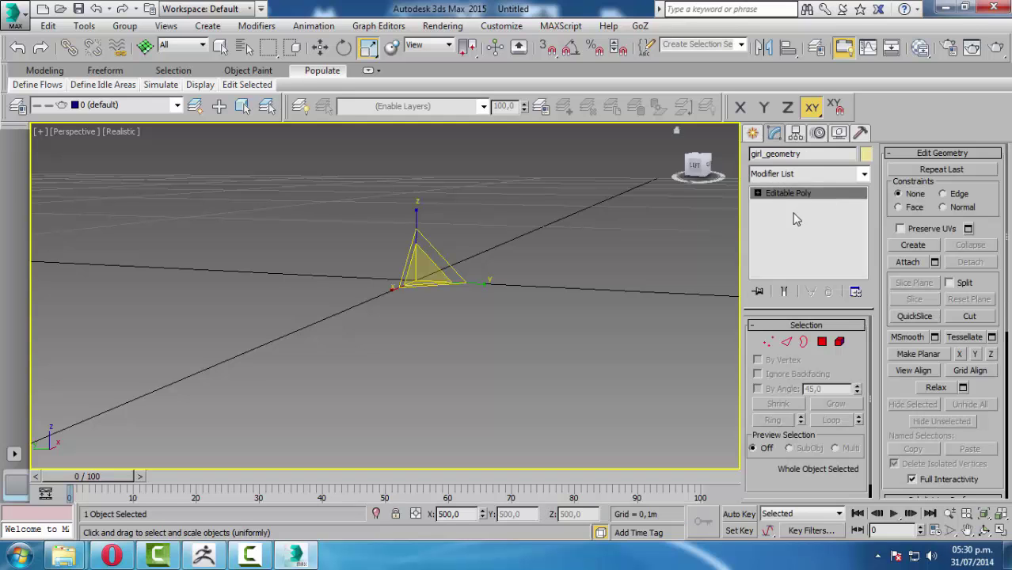
{"action": "left_click", "coordinate": [808, 174]}
{"action": "type", "text": "nor"}
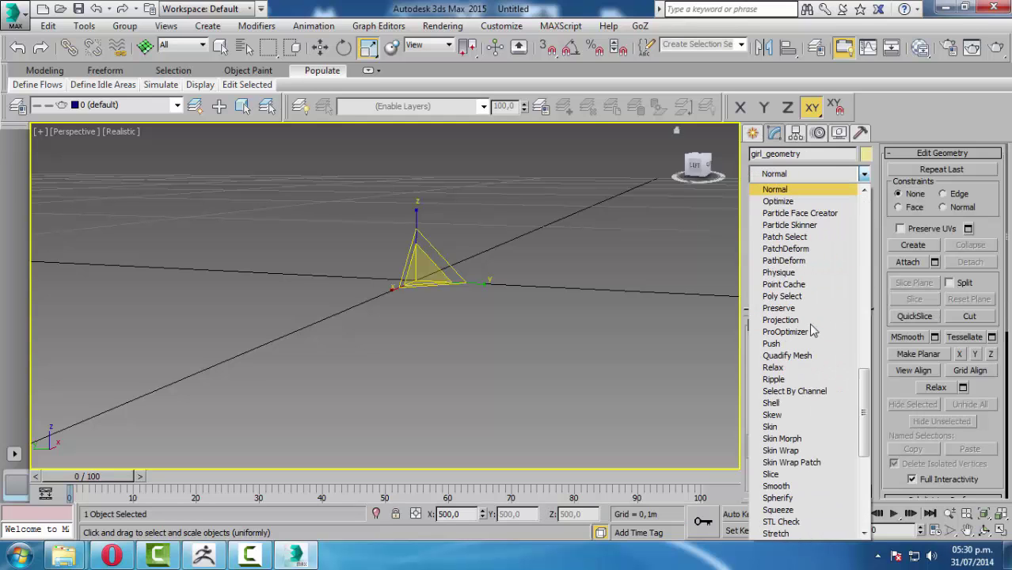
{"action": "left_click", "coordinate": [792, 190]}
Step: Shrink the figure and collapse the whole modifier stack into the Editable Poly
{"action": "mouse_move", "coordinate": [340, 323]}
{"action": "middle_mouse_down"}
{"action": "mouse_move", "coordinate": [417, 339]}
{"action": "mouse_move", "coordinate": [361, 423]}
{"action": "mouse_move", "coordinate": [406, 402]}
{"action": "mouse_move", "coordinate": [406, 373]}
{"action": "middle_mouse_up"}
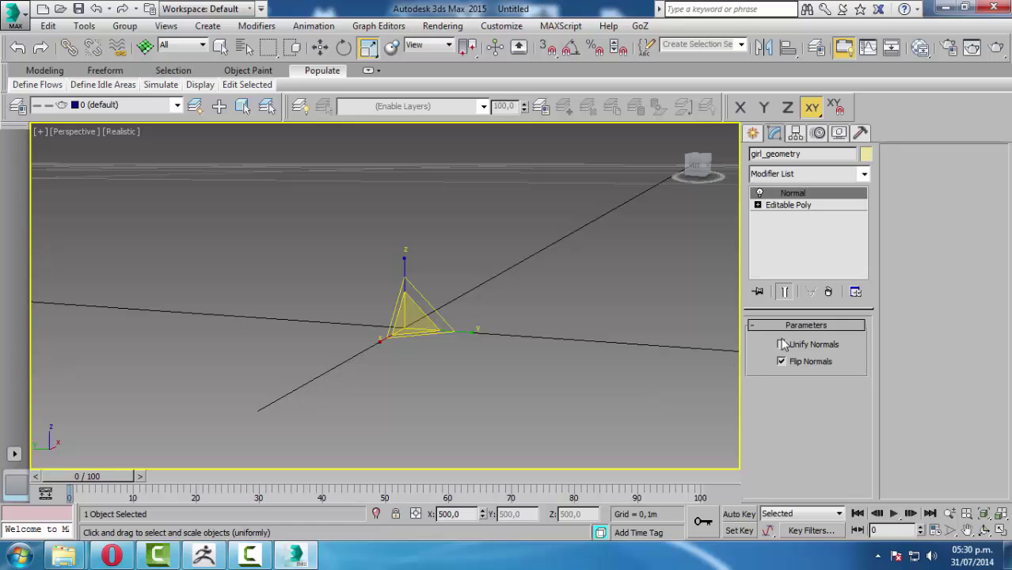
{"action": "left_click_drag", "start_coordinate": [428, 334], "coordinate": [432, 388]}
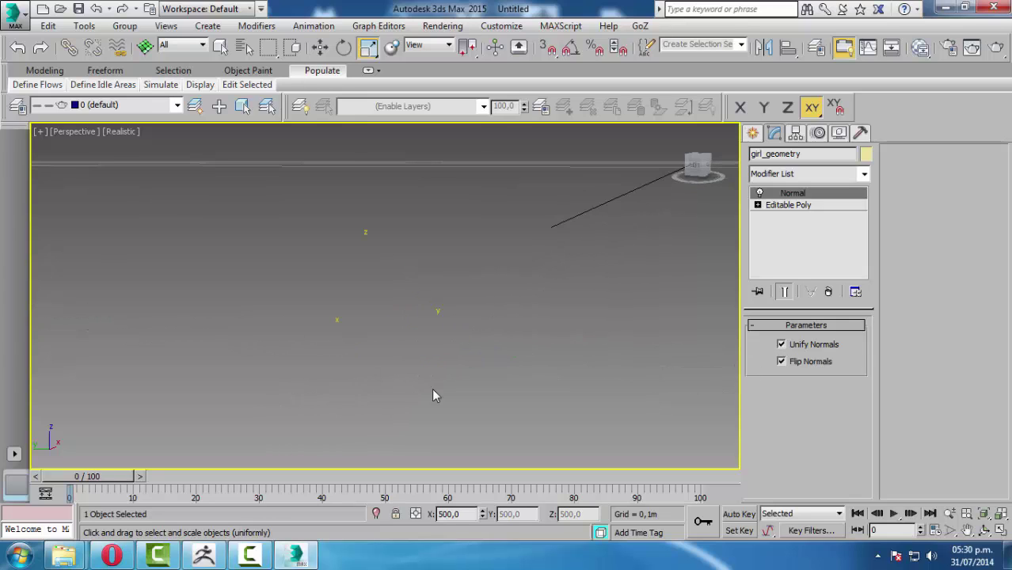
{"action": "right_click", "coordinate": [788, 204]}
{"action": "left_click", "coordinate": [838, 346]}
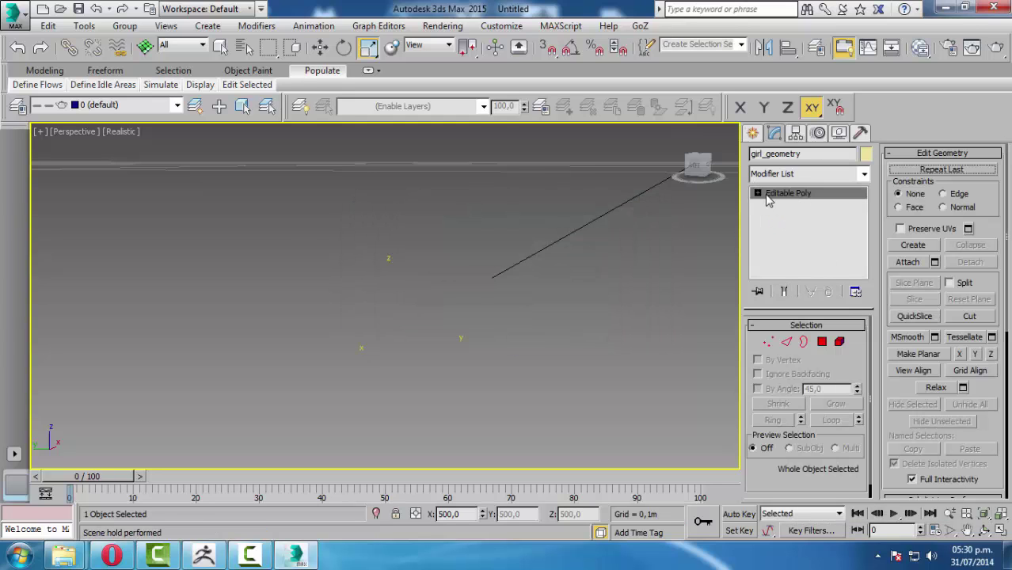
Step: Enter Polygon mode and box-select all 1338 polygons of girl_geometry
{"action": "left_click", "coordinate": [758, 193]}
{"action": "left_click", "coordinate": [824, 343]}
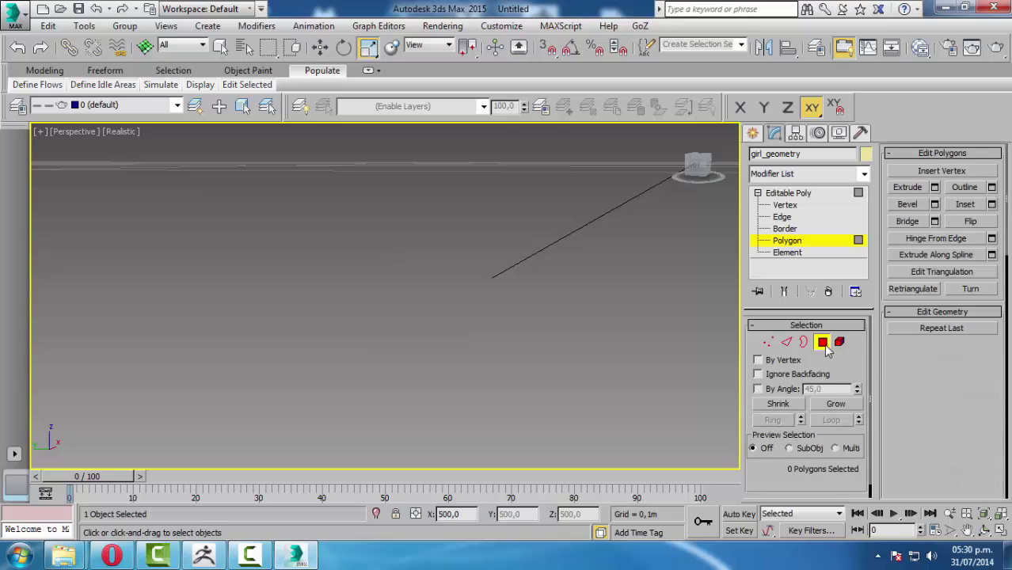
{"action": "left_click_drag", "start_coordinate": [307, 204], "coordinate": [481, 394]}
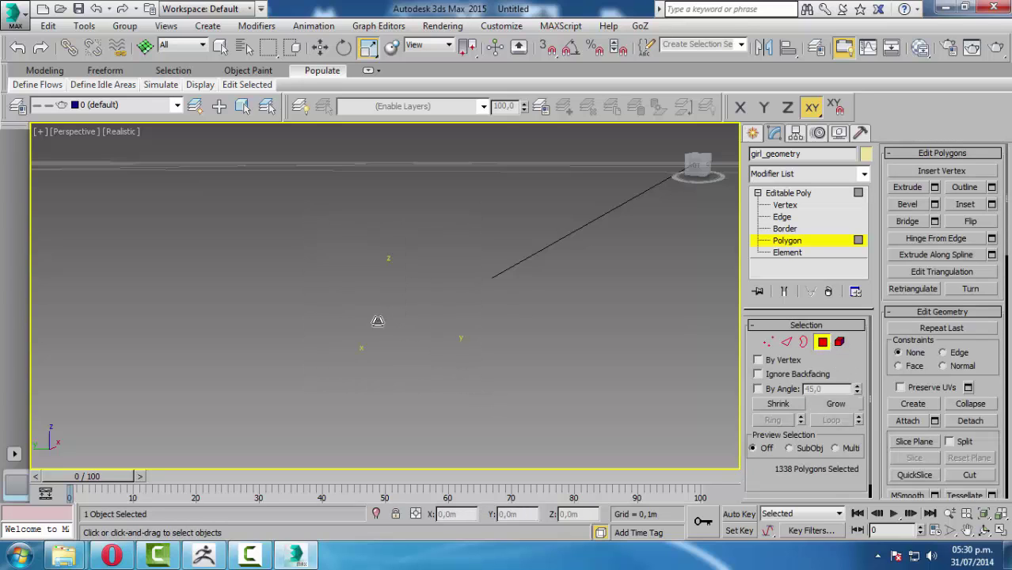
{"action": "left_click_drag", "start_coordinate": [278, 280], "coordinate": [497, 400]}
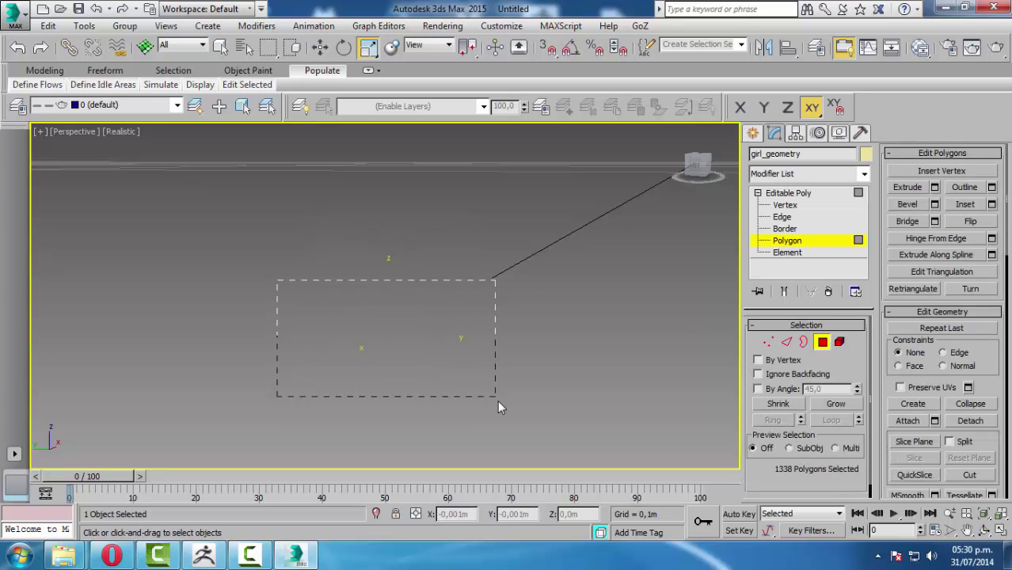
Step: Switch to Select Object, return to object level and clear the selection
{"action": "left_click", "coordinate": [220, 47]}
{"action": "mouse_move", "coordinate": [473, 407]}
{"action": "middle_mouse_down"}
{"action": "mouse_move", "coordinate": [390, 276]}
{"action": "mouse_move", "coordinate": [452, 290]}
{"action": "middle_mouse_up"}
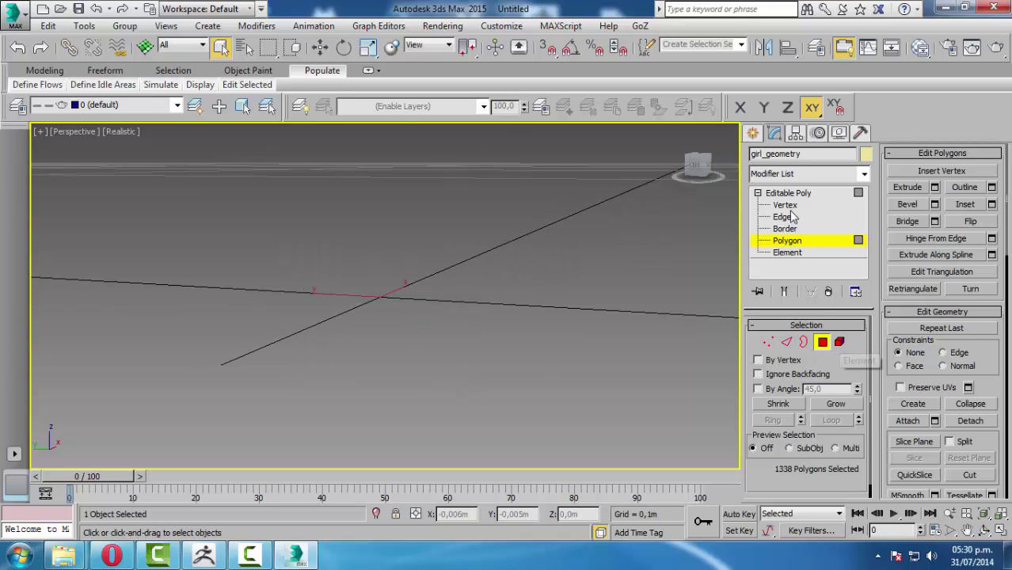
{"action": "left_click", "coordinate": [783, 194]}
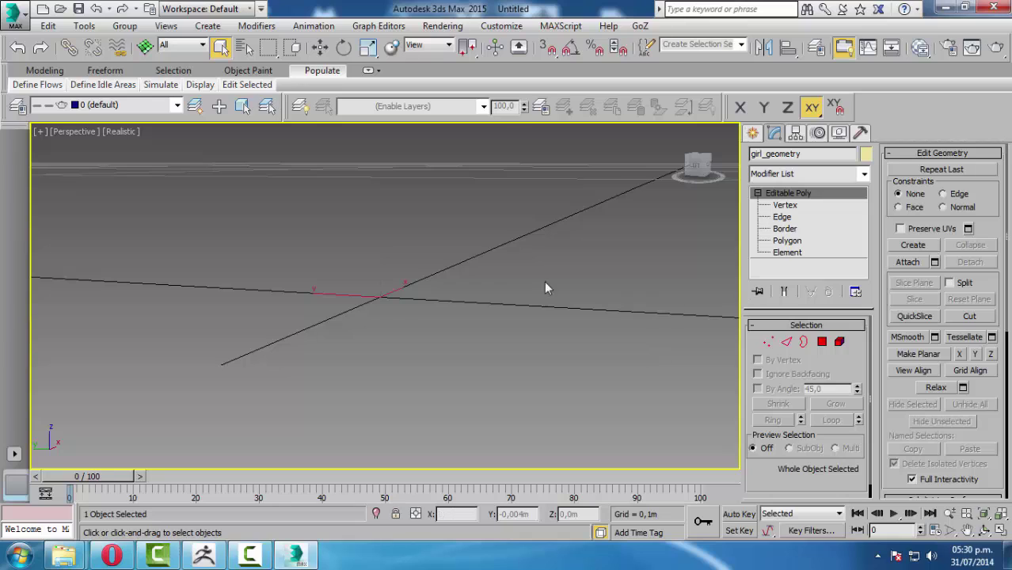
{"action": "left_click", "coordinate": [478, 370]}
{"action": "left_click_drag", "start_coordinate": [245, 227], "coordinate": [474, 398]}
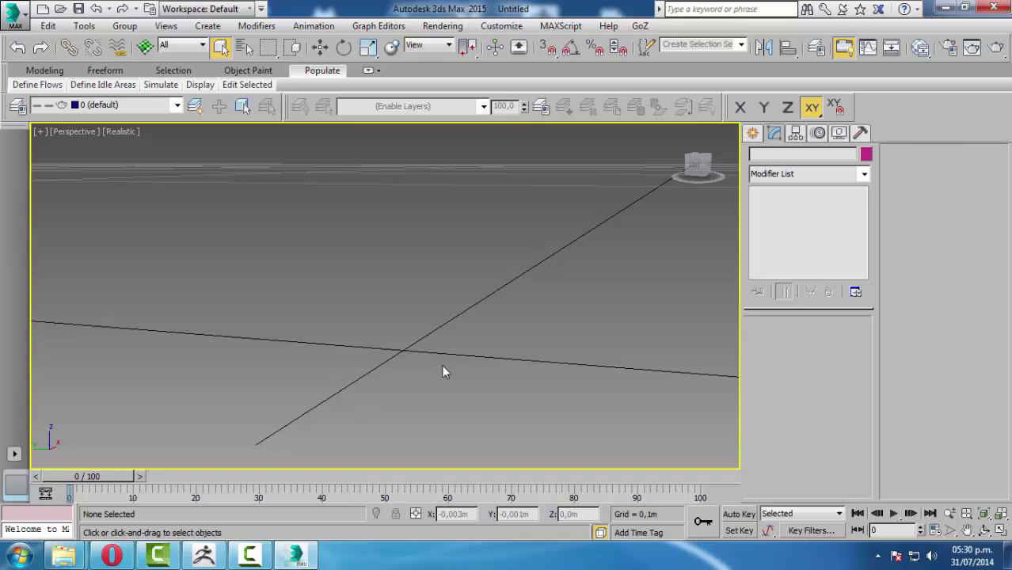
Step: Start an export and set the file type to gw::OBJ-Exporter
{"action": "left_click", "coordinate": [22, 17]}
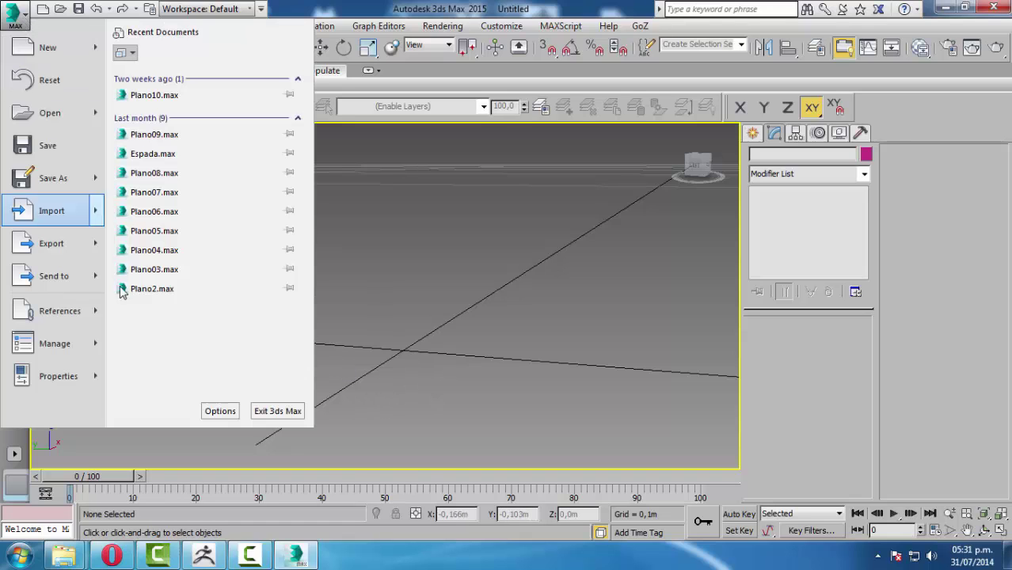
{"action": "mouse_move", "coordinate": [52, 243]}
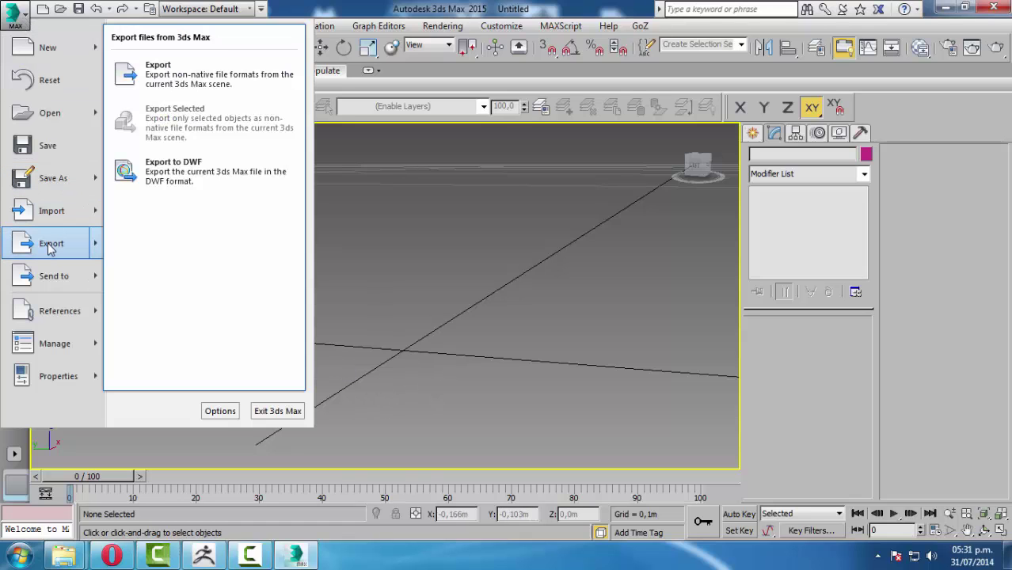
{"action": "left_click", "coordinate": [179, 87]}
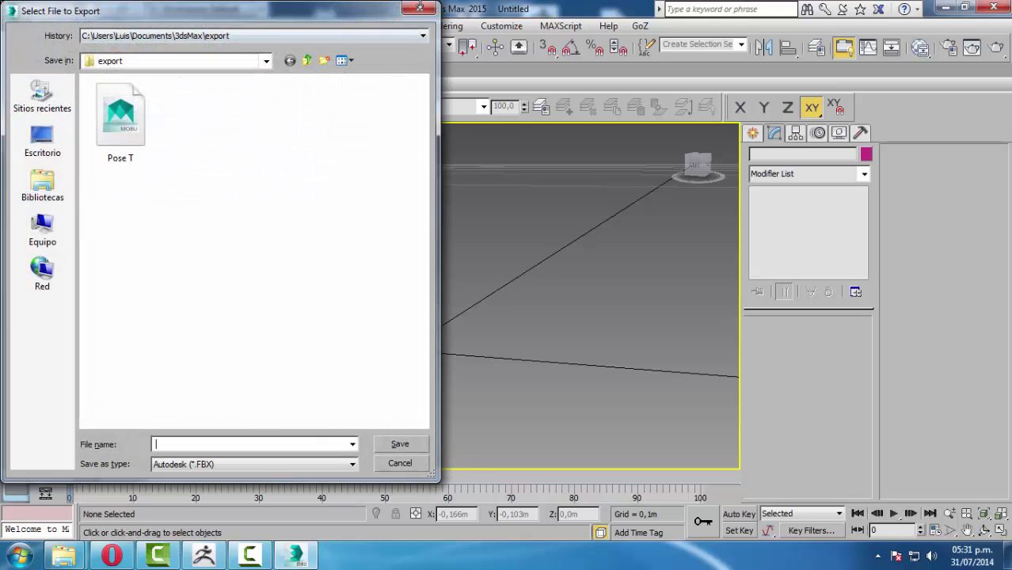
{"action": "left_click", "coordinate": [420, 8]}
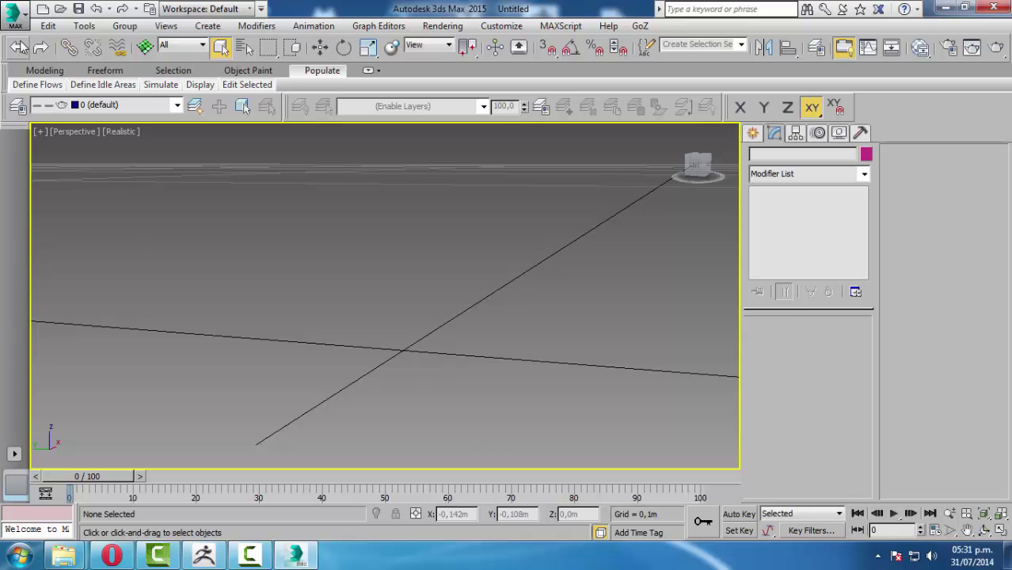
{"action": "left_click", "coordinate": [11, 19]}
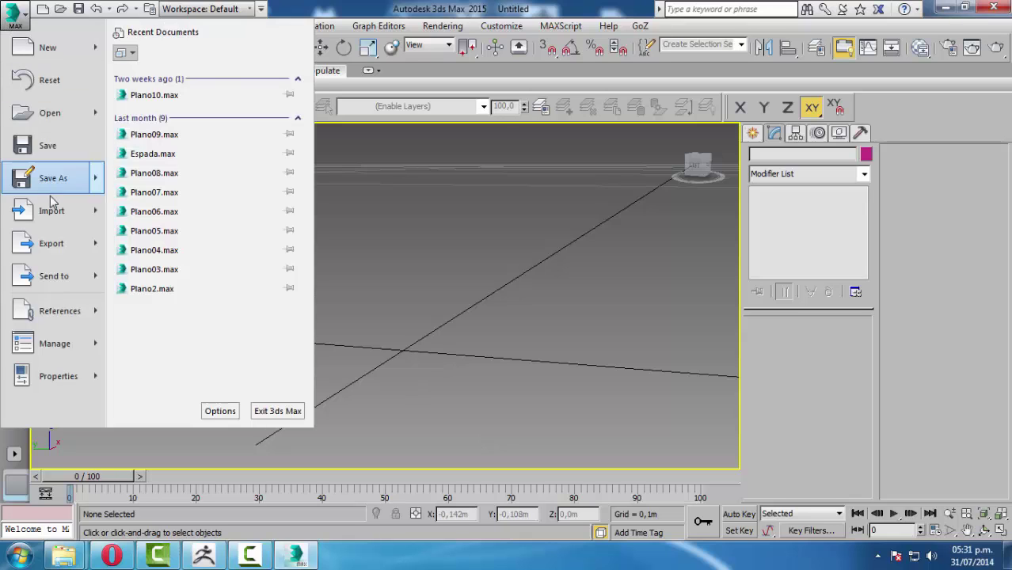
{"action": "mouse_move", "coordinate": [51, 243]}
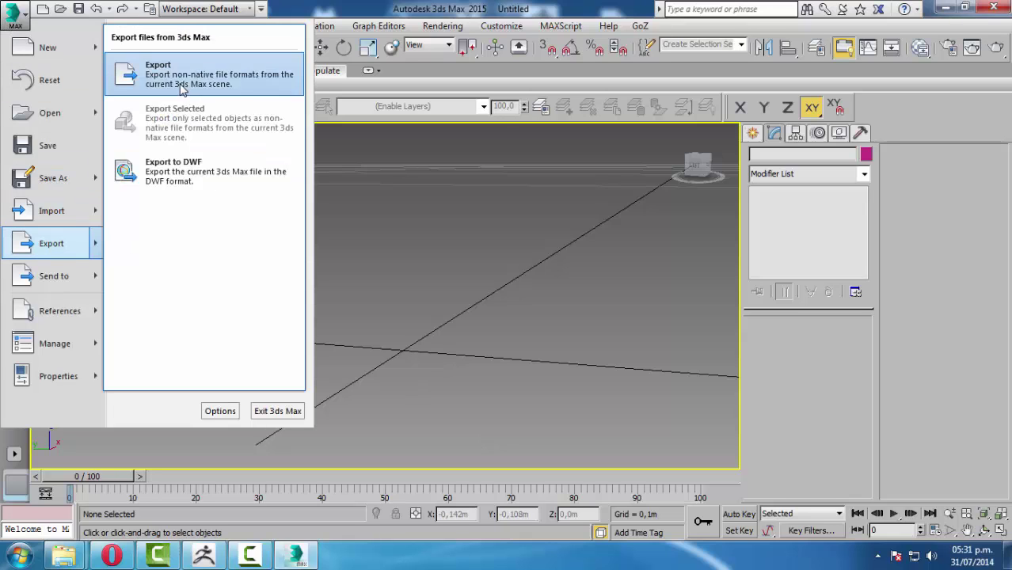
{"action": "left_click", "coordinate": [182, 84]}
{"action": "left_click", "coordinate": [249, 467]}
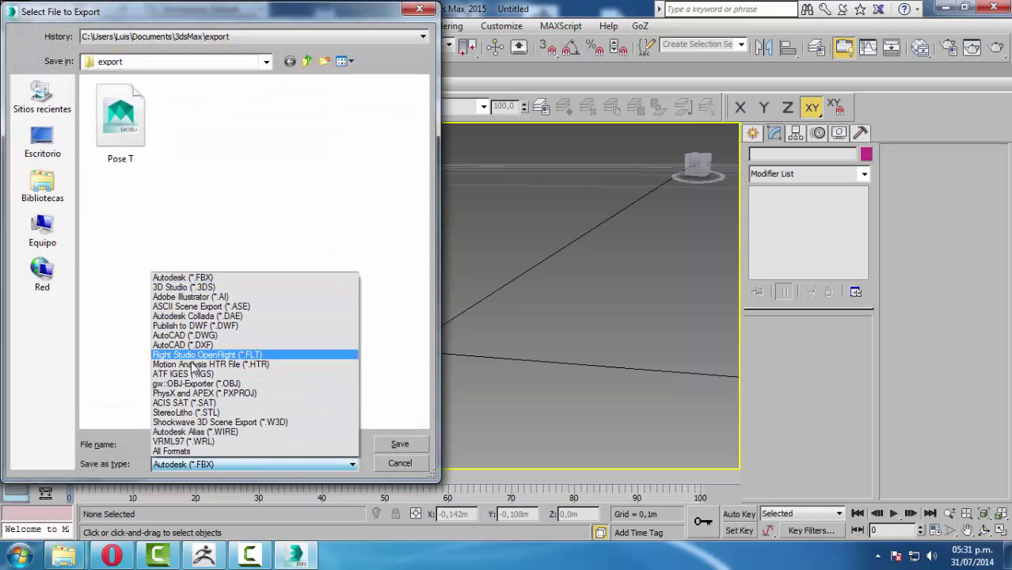
{"action": "left_click", "coordinate": [194, 385]}
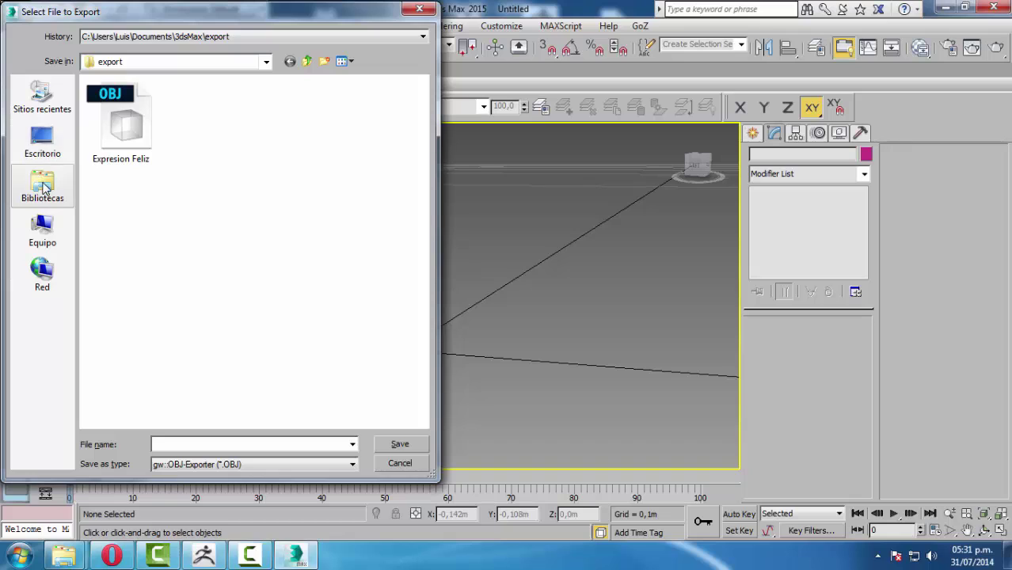
Step: Save the OBJ to the desktop as girl_geometry, run the export and close the summary
{"action": "left_click", "coordinate": [45, 145]}
{"action": "left_click", "coordinate": [151, 208]}
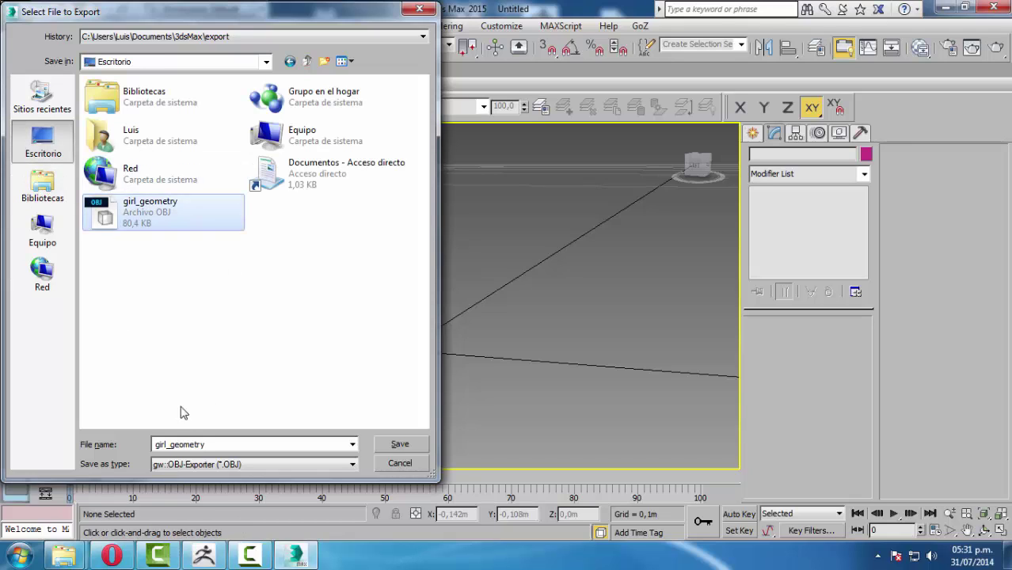
{"action": "left_click", "coordinate": [214, 445]}
{"action": "left_click", "coordinate": [214, 446]}
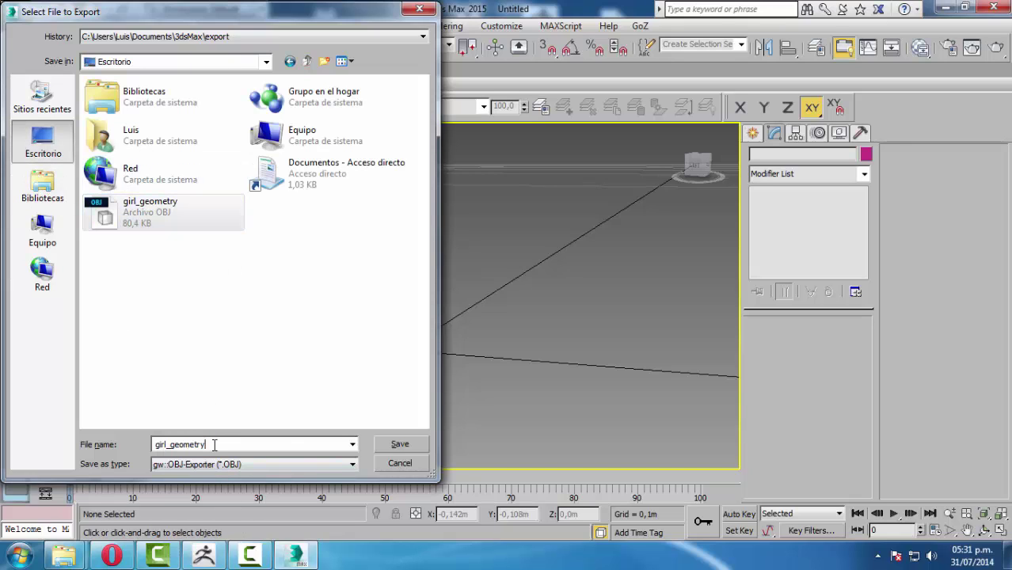
{"action": "type", "text": "2"}
{"action": "key", "text": "Return"}
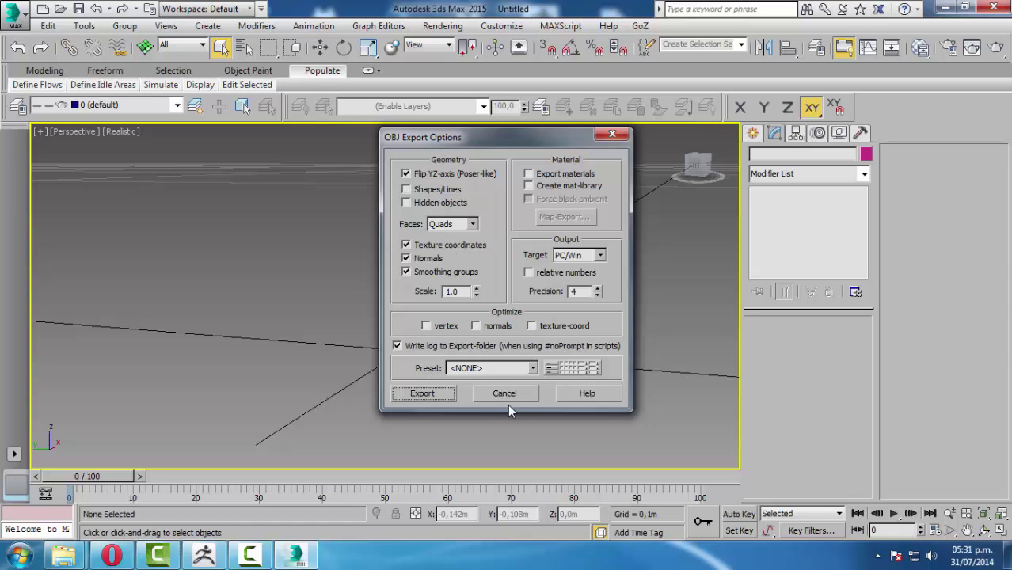
{"action": "left_click", "coordinate": [433, 398]}
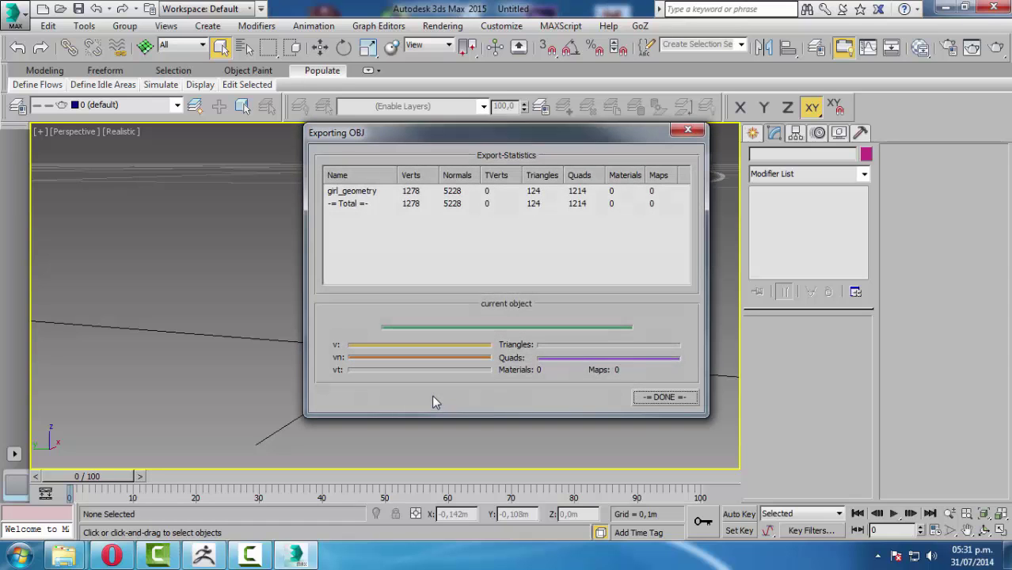
{"action": "left_click", "coordinate": [669, 400]}
{"action": "left_click", "coordinate": [944, 9]}
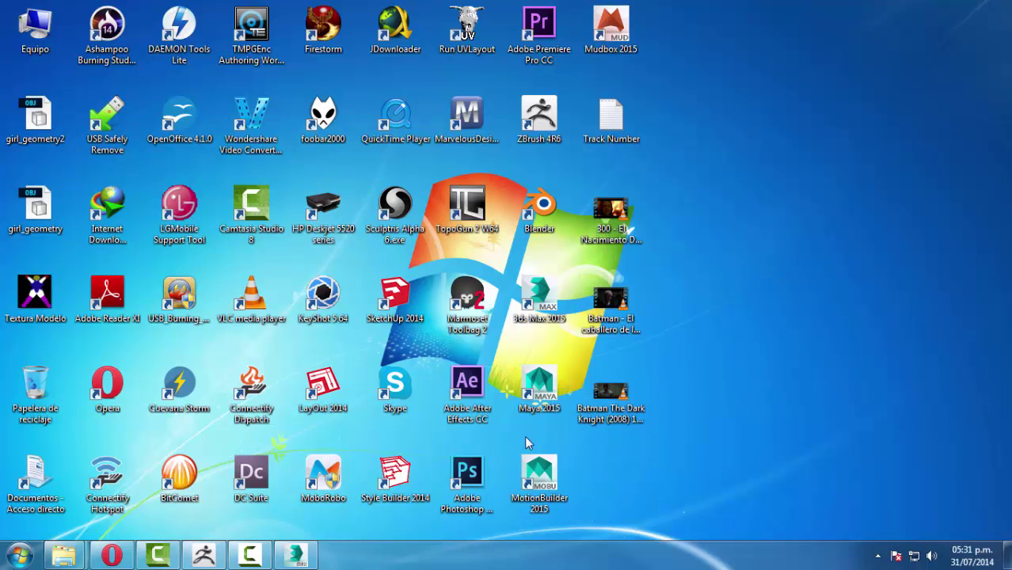
Step: Launch Maya 2015 from its desktop shortcut
{"action": "double_click", "coordinate": [547, 396]}
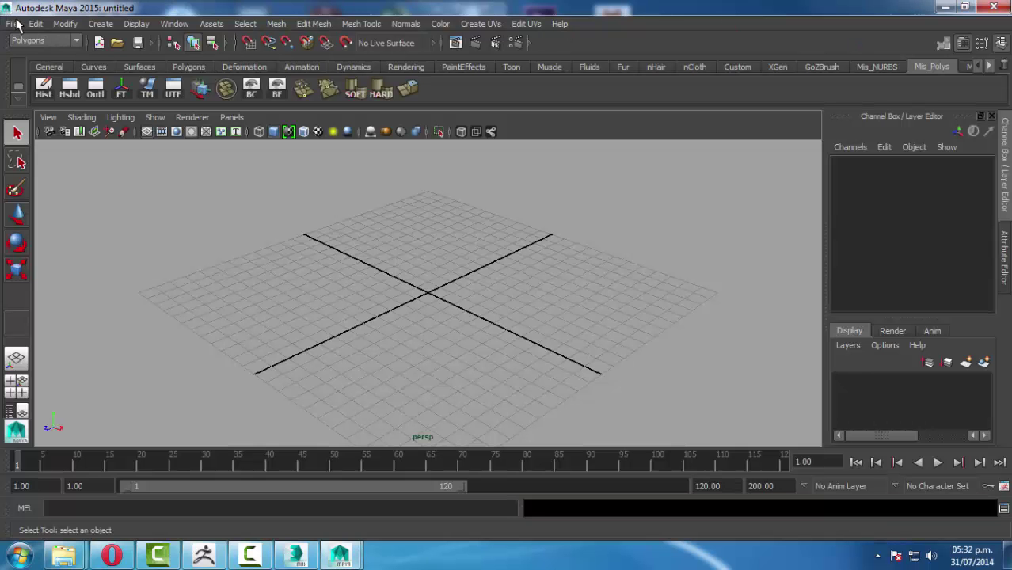
Step: Import girl_geometry2.obj from the Desktop bookmark via File > Import
{"action": "left_click", "coordinate": [12, 23]}
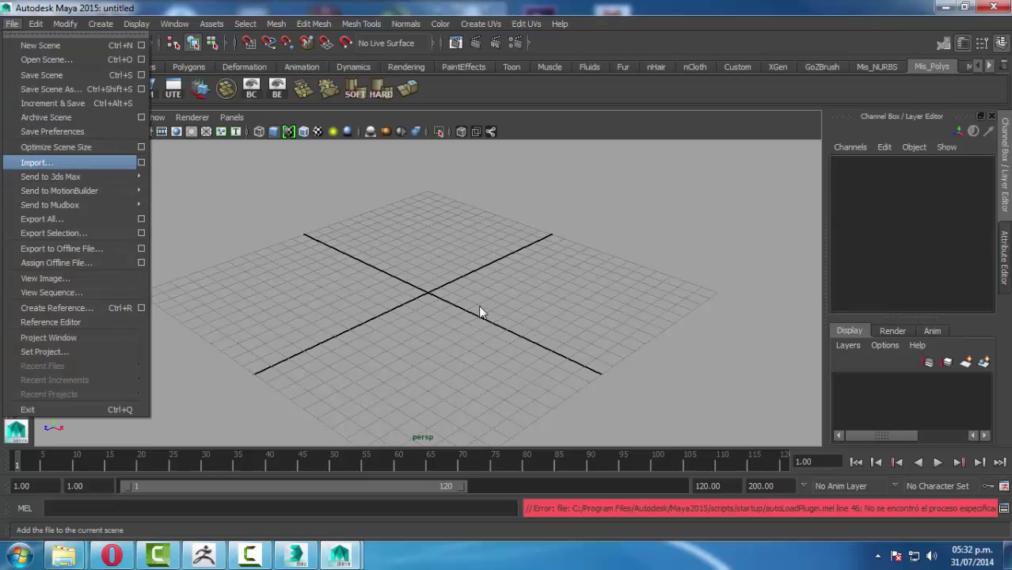
{"action": "left_click", "coordinate": [128, 161]}
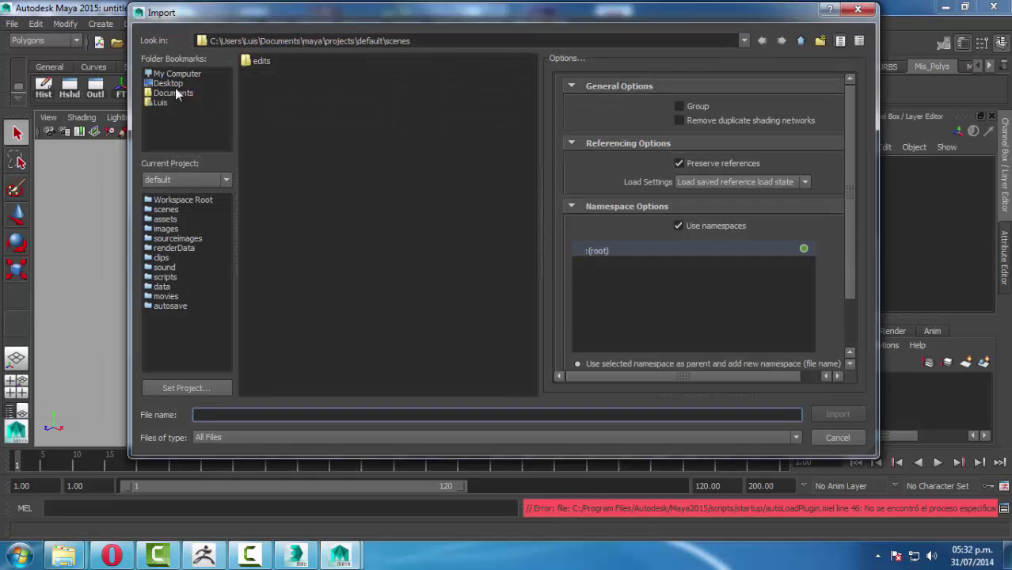
{"action": "left_click", "coordinate": [169, 84]}
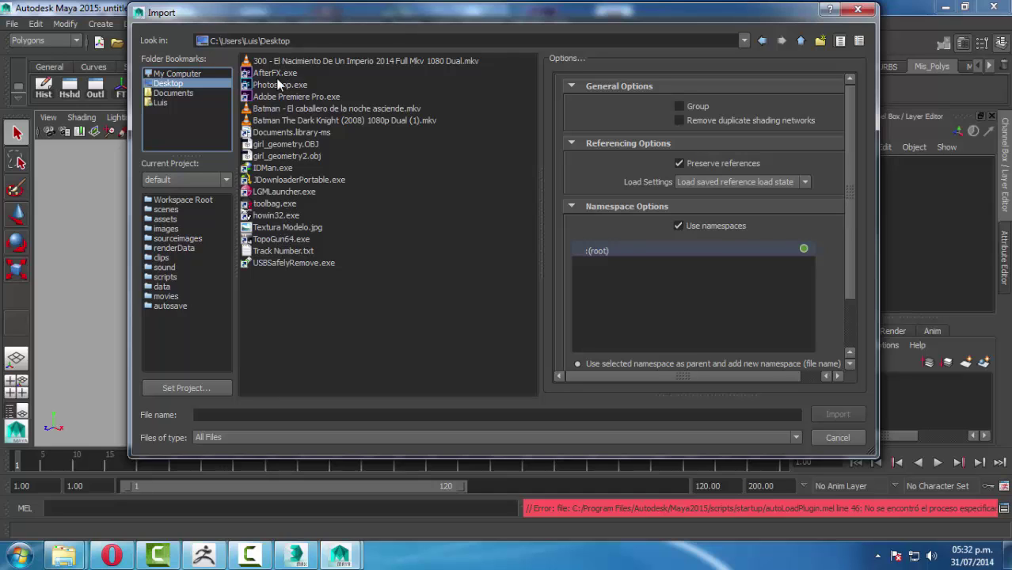
{"action": "left_click", "coordinate": [300, 156]}
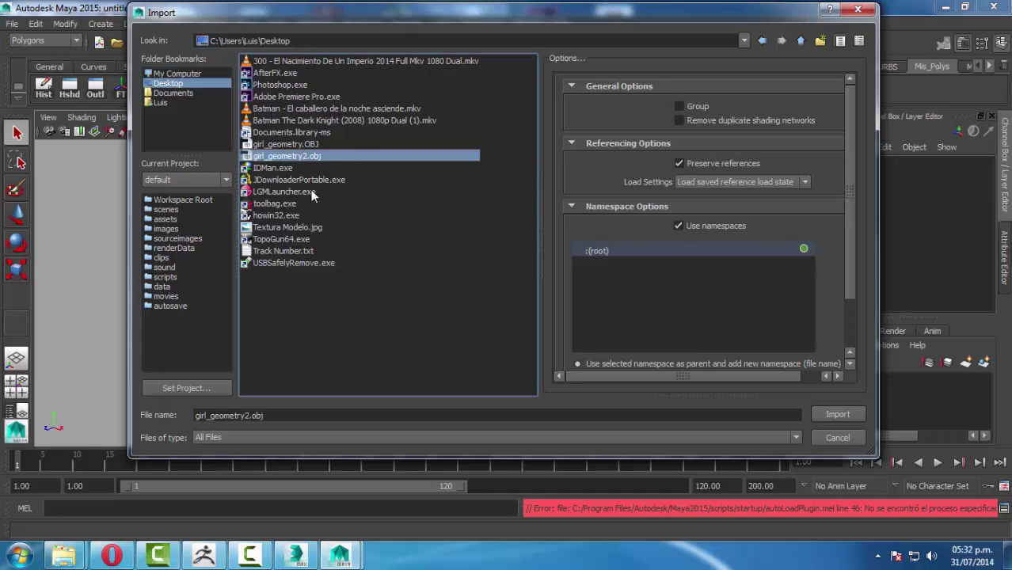
{"action": "left_click", "coordinate": [297, 145]}
{"action": "left_click", "coordinate": [297, 158]}
{"action": "left_click", "coordinate": [841, 412]}
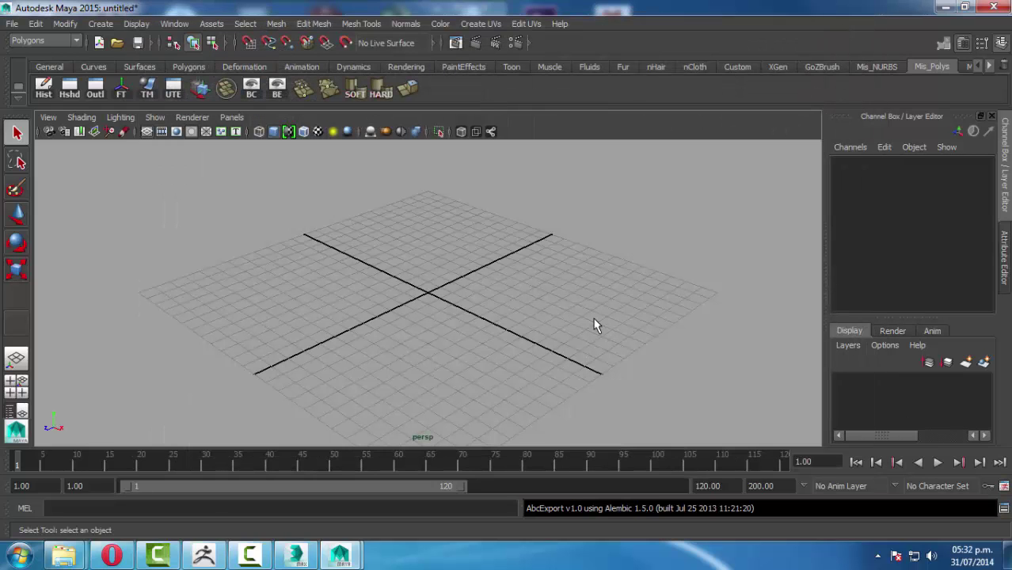
Step: Tumble and zoom the perspective view to inspect the imported mesh from a low angle
{"action": "scroll", "coordinate": [462, 289], "scroll_direction": "up", "scroll_amount": 2}
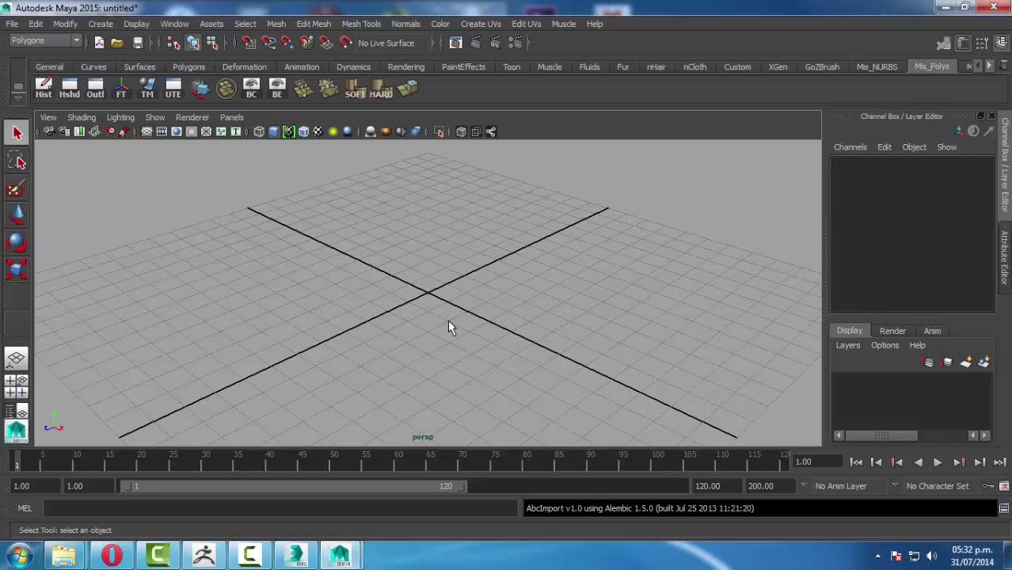
{"action": "mouse_move", "coordinate": [428, 333]}
{"action": "left_mouse_down", "text": "alt"}
{"action": "mouse_move", "coordinate": [497, 274]}
{"action": "mouse_move", "coordinate": [437, 342]}
{"action": "mouse_move", "coordinate": [364, 286]}
{"action": "left_mouse_up", "text": "alt"}
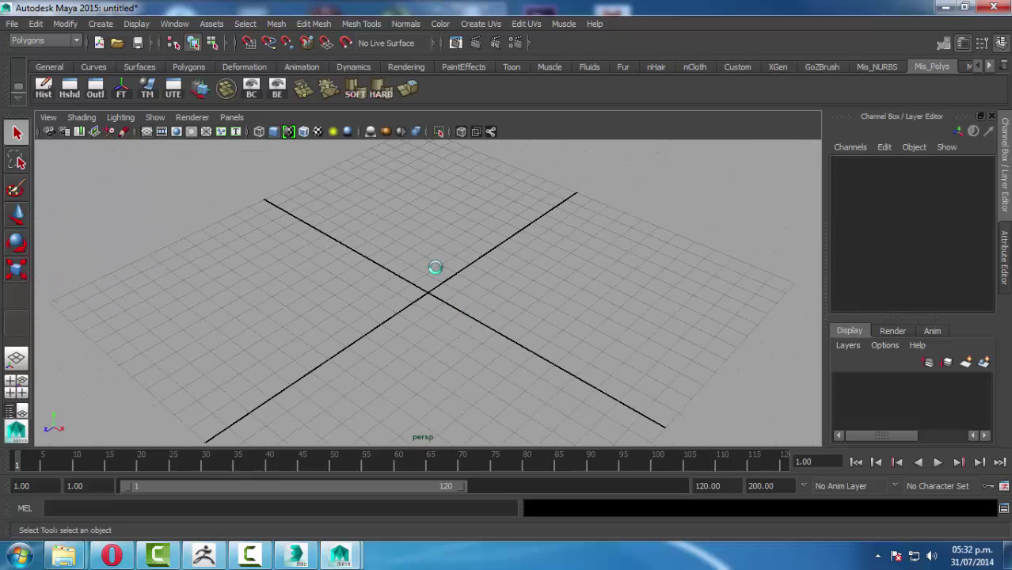
{"action": "left_click_drag", "start_coordinate": [466, 277], "coordinate": [466, 278], "text": "alt"}
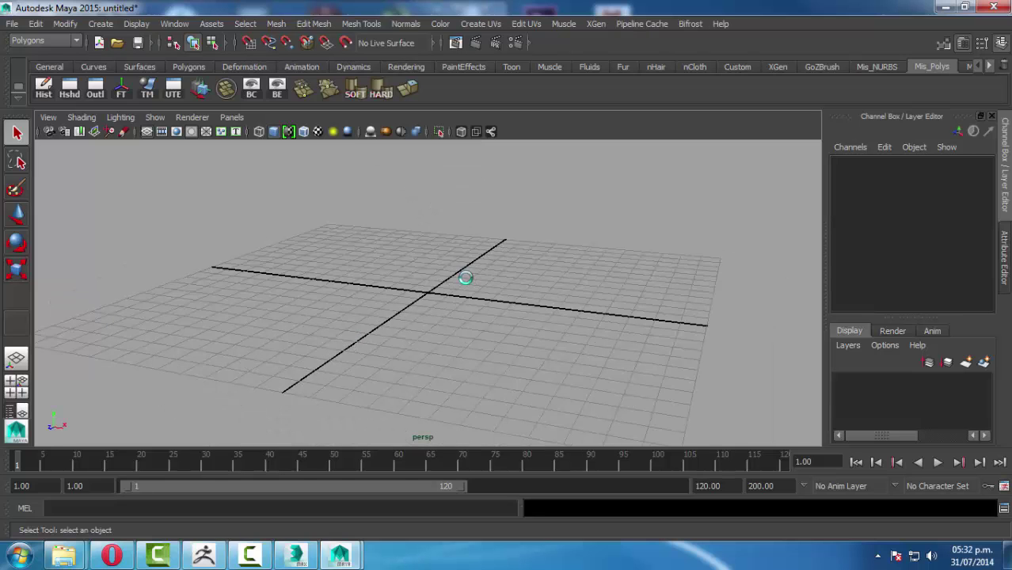
{"action": "scroll", "coordinate": [444, 267], "scroll_direction": "up", "scroll_amount": 5}
{"action": "scroll", "coordinate": [562, 324], "scroll_direction": "down", "scroll_amount": 5}
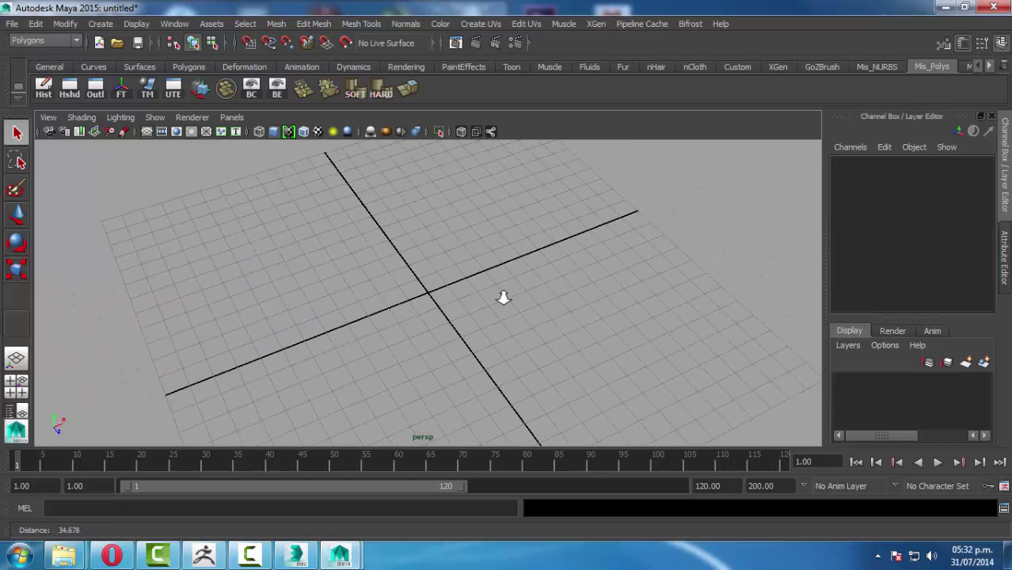
{"action": "scroll", "coordinate": [502, 296], "scroll_direction": "down", "scroll_amount": 3}
{"action": "scroll", "coordinate": [240, 343], "scroll_direction": "down", "scroll_amount": 3}
{"action": "left_click_drag", "start_coordinate": [379, 350], "coordinate": [497, 293], "text": "alt"}
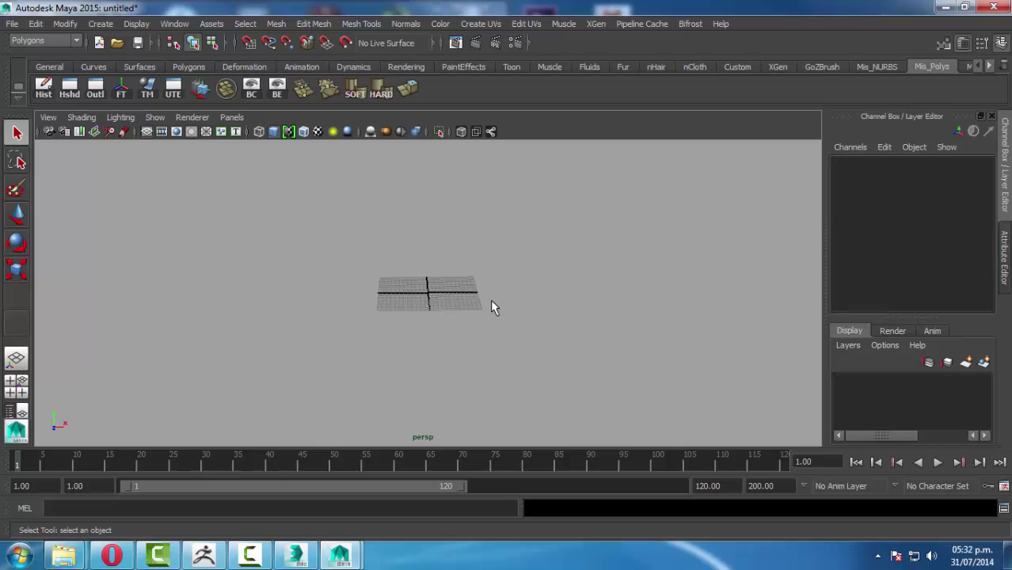
{"action": "scroll", "coordinate": [491, 302], "scroll_direction": "up", "scroll_amount": 5}
{"action": "mouse_move", "coordinate": [560, 369]}
{"action": "left_mouse_down", "text": "alt"}
{"action": "mouse_move", "coordinate": [422, 330]}
{"action": "mouse_move", "coordinate": [429, 299]}
{"action": "mouse_move", "coordinate": [458, 270]}
{"action": "mouse_move", "coordinate": [522, 256]}
{"action": "mouse_move", "coordinate": [576, 354]}
{"action": "mouse_move", "coordinate": [544, 389]}
{"action": "mouse_move", "coordinate": [485, 345]}
{"action": "mouse_move", "coordinate": [493, 355]}
{"action": "mouse_move", "coordinate": [570, 348]}
{"action": "mouse_move", "coordinate": [581, 301]}
{"action": "mouse_move", "coordinate": [346, 300]}
{"action": "mouse_move", "coordinate": [476, 267]}
{"action": "mouse_move", "coordinate": [491, 274]}
{"action": "left_mouse_up", "text": "alt"}
Step: Quit Maya without saving and delete both girl_geometry OBJ files from the desktop
{"action": "left_click", "coordinate": [994, 7]}
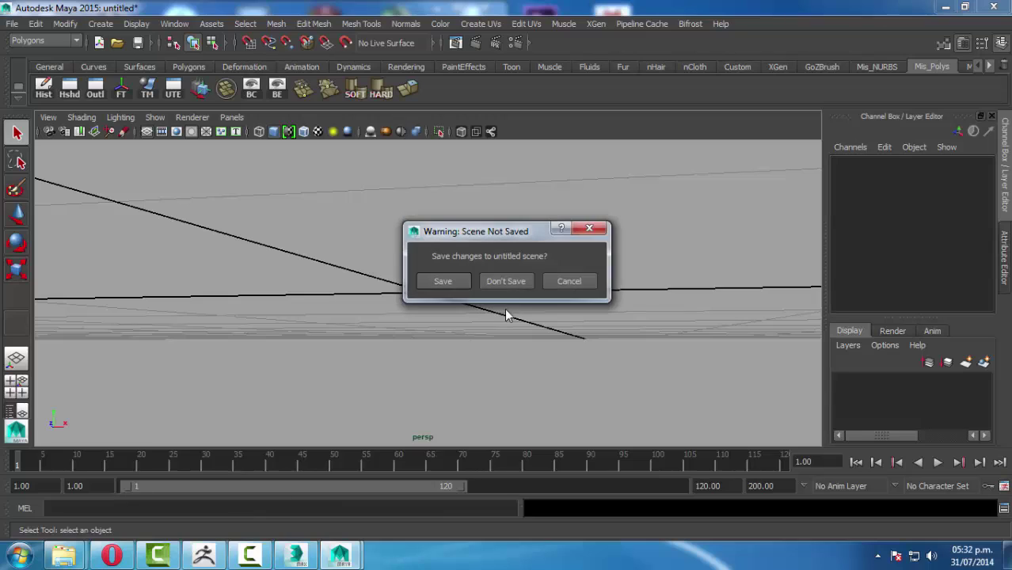
{"action": "left_click", "coordinate": [517, 280]}
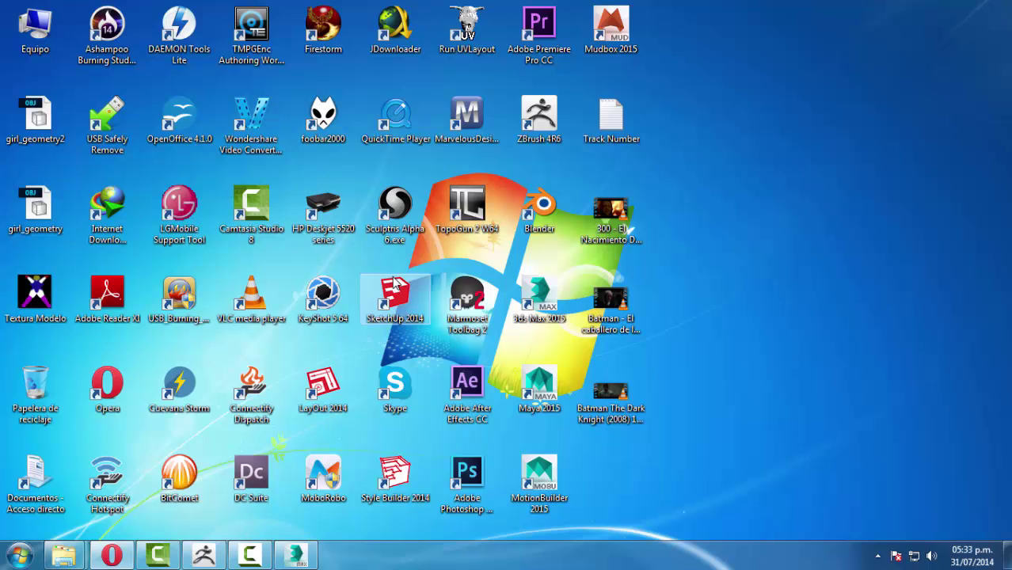
{"action": "left_click_drag", "start_coordinate": [2, 69], "coordinate": [61, 246]}
{"action": "key", "text": "Delete"}
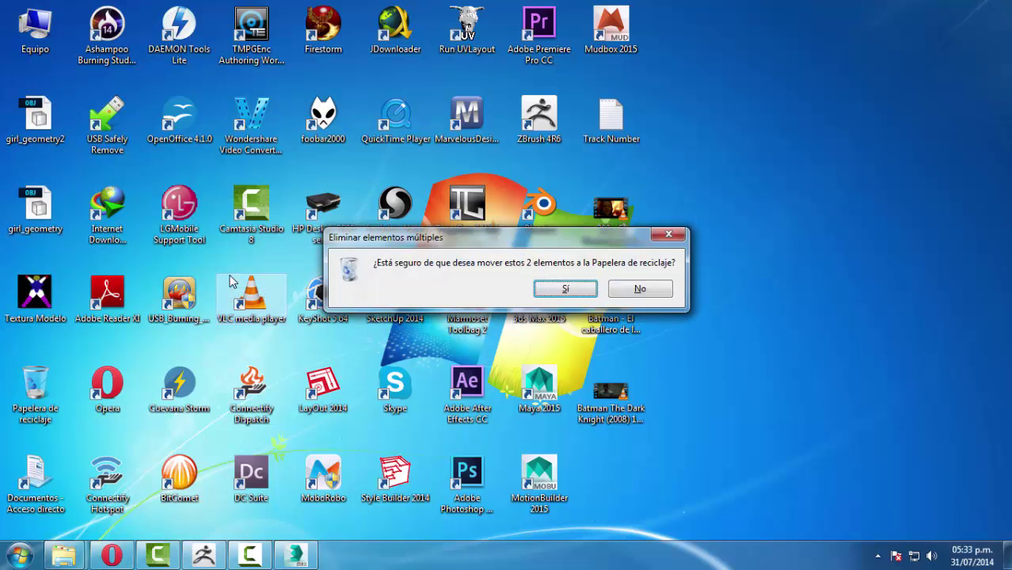
{"action": "key", "text": "Return"}
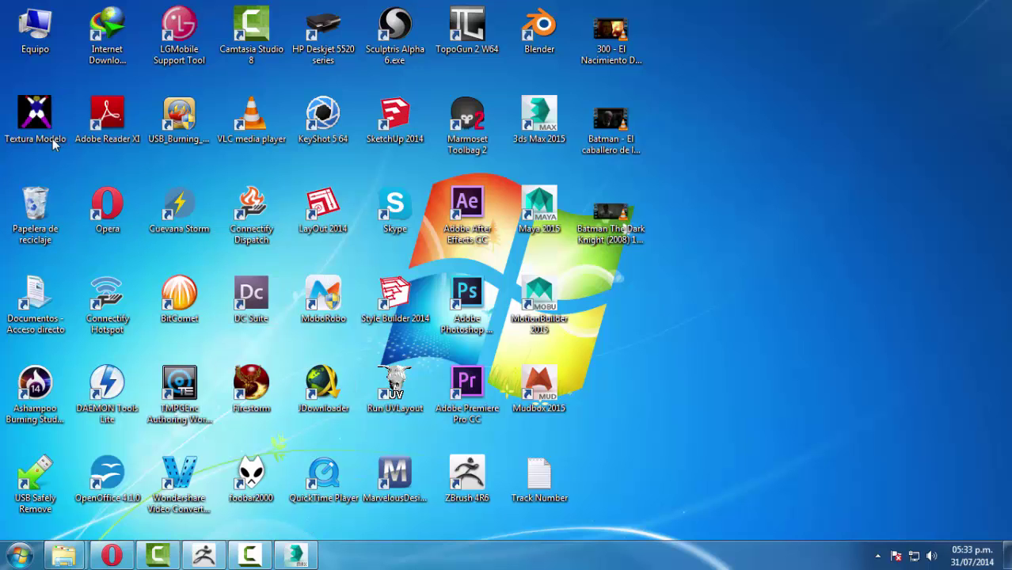
Step: Empty the Recycle Bin to permanently remove the two files, then return to ZBrush
{"action": "left_click", "coordinate": [38, 208]}
{"action": "right_click", "coordinate": [41, 192]}
{"action": "left_click", "coordinate": [95, 213]}
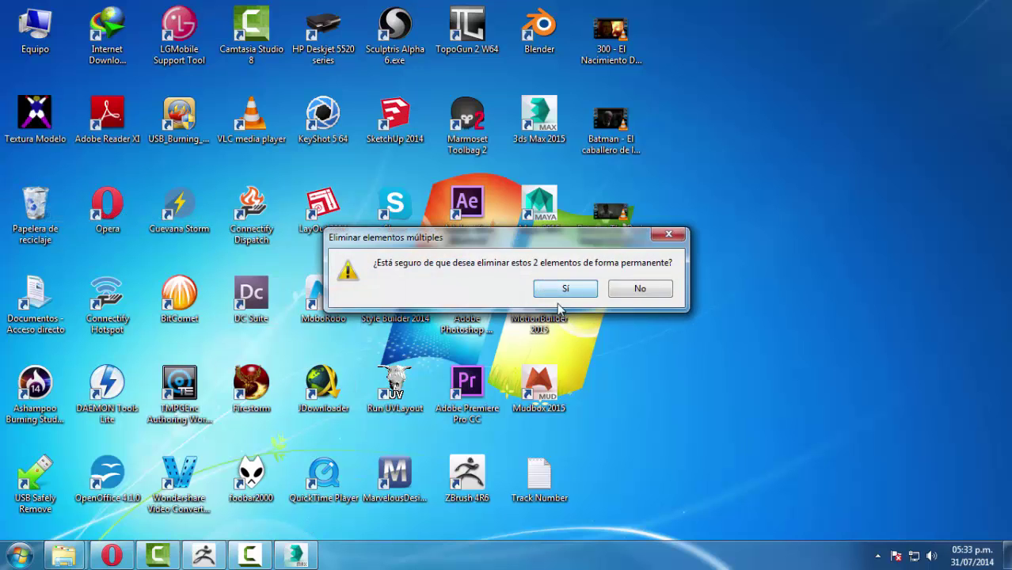
{"action": "key", "text": "Return"}
{"action": "left_click", "coordinate": [204, 554]}
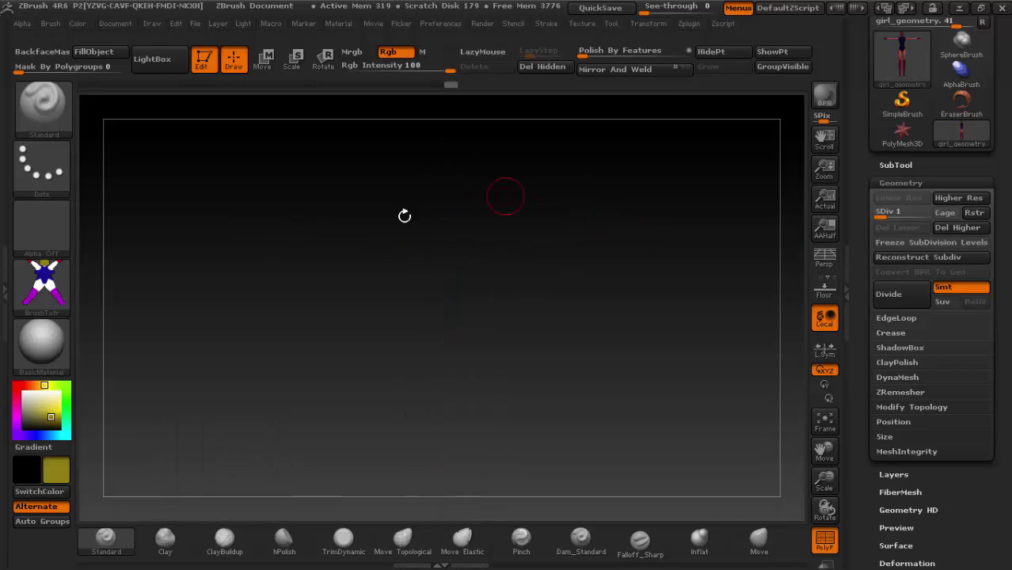
Step: Draw girl_geometry on the ZBrush canvas in Edit mode and scroll the tray to the Tool palette
{"action": "left_click_drag", "start_coordinate": [635, 332], "coordinate": [791, 267]}
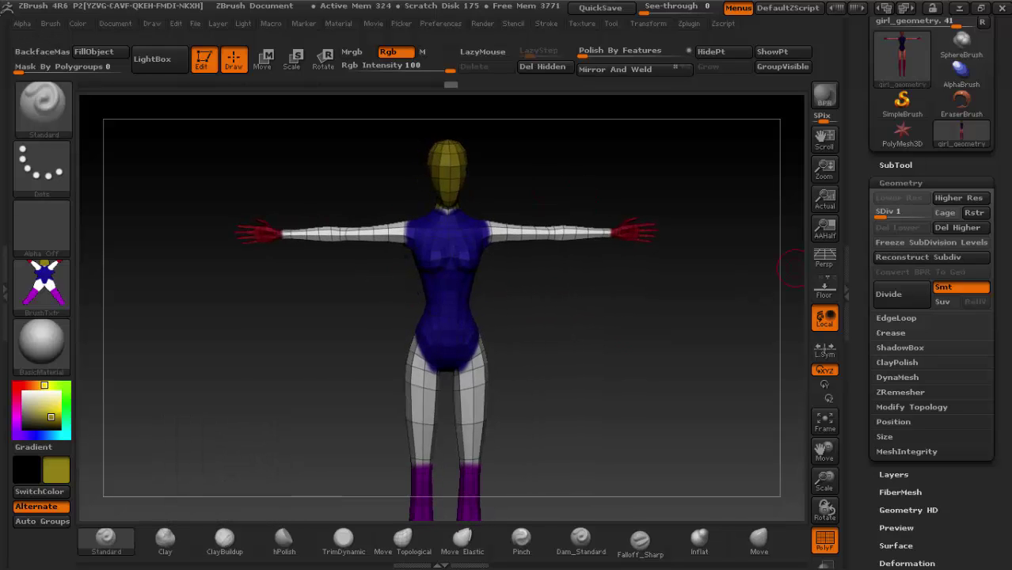
{"action": "scroll", "coordinate": [903, 55], "scroll_direction": "up", "scroll_amount": 3}
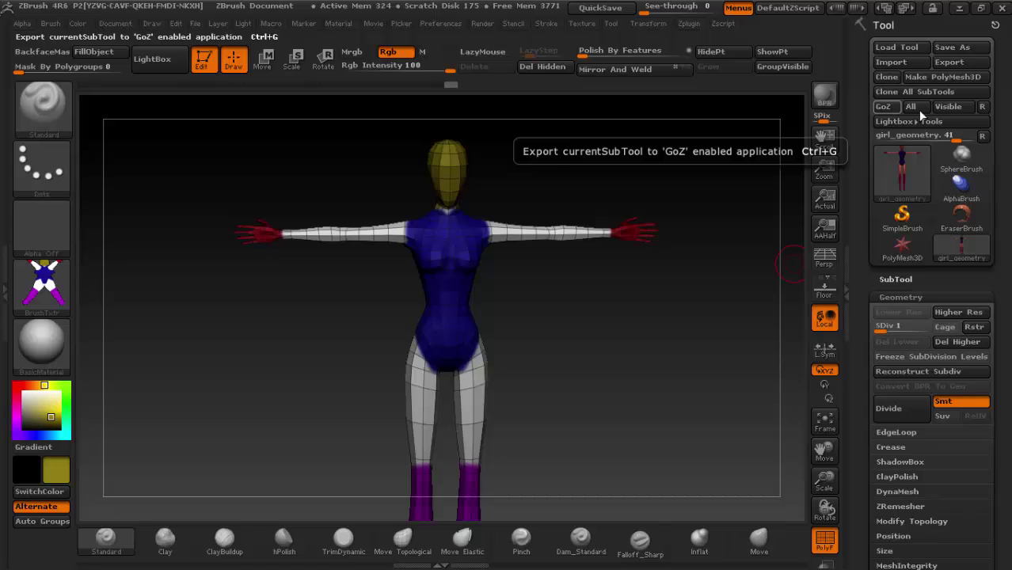
Step: Keep 3D Studio Max as the GoZ target, select the girl_geometry subtool, and send it via GoZ
{"action": "left_click", "coordinate": [983, 107]}
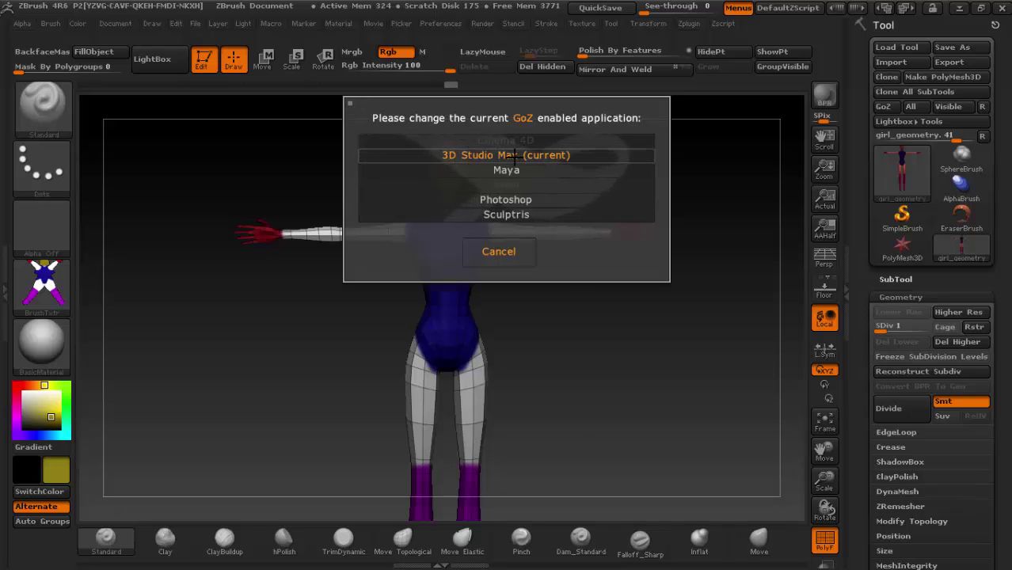
{"action": "left_click", "coordinate": [536, 156]}
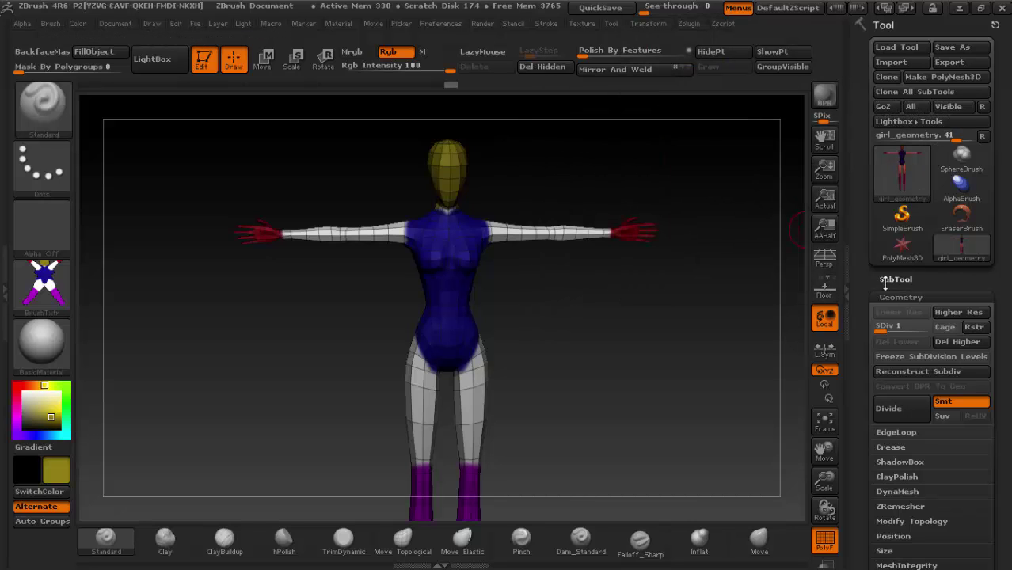
{"action": "scroll", "coordinate": [875, 236], "scroll_direction": "down", "scroll_amount": 3}
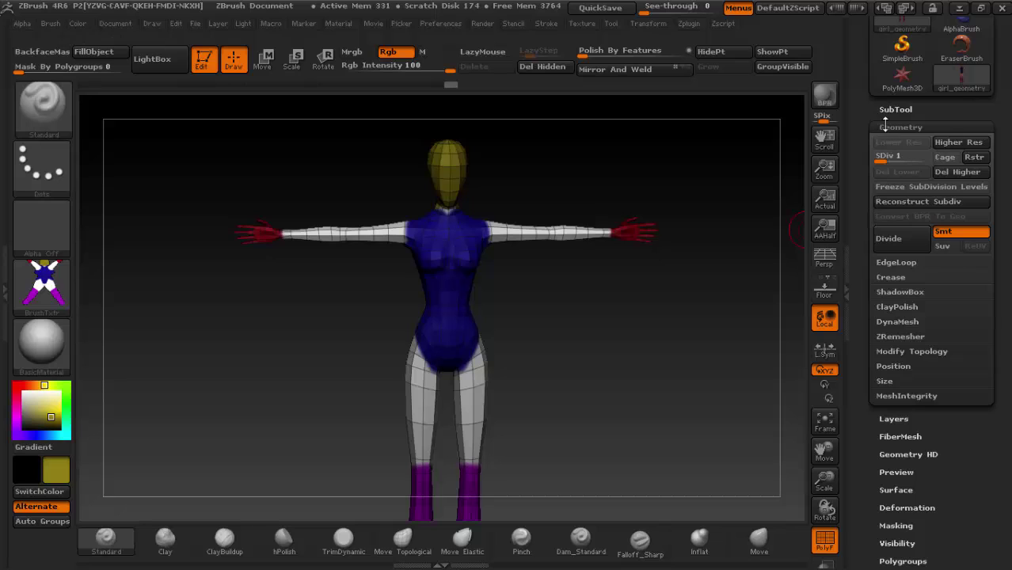
{"action": "left_click", "coordinate": [889, 111]}
{"action": "left_click", "coordinate": [934, 111]}
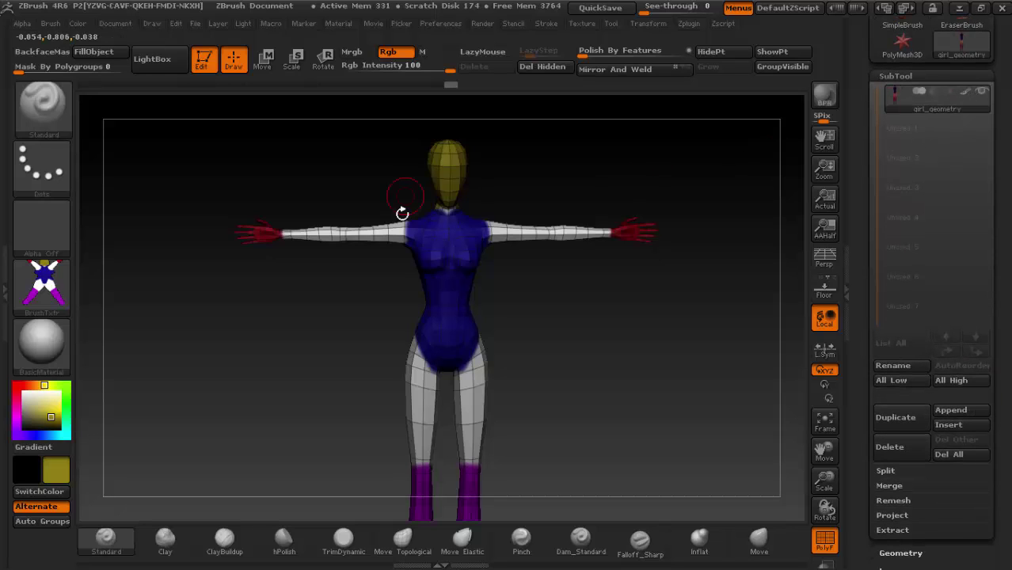
{"action": "mouse_move", "coordinate": [864, 68]}
{"action": "left_mouse_down"}
{"action": "mouse_move", "coordinate": [864, 269]}
{"action": "mouse_move", "coordinate": [873, 294]}
{"action": "left_mouse_up"}
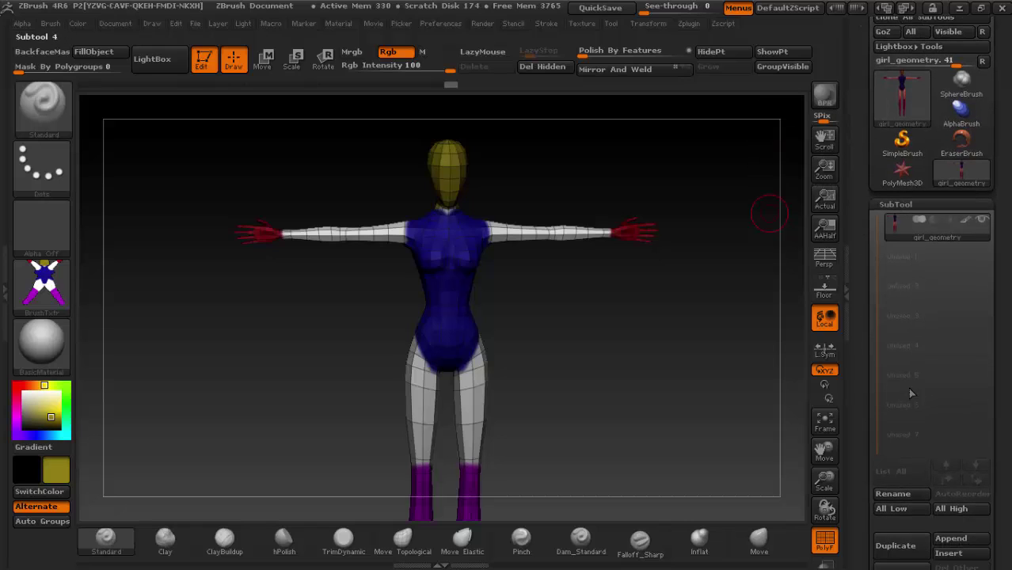
{"action": "left_click", "coordinate": [903, 226]}
{"action": "left_click_drag", "start_coordinate": [905, 192], "coordinate": [903, 268]}
{"action": "left_click", "coordinate": [898, 279]}
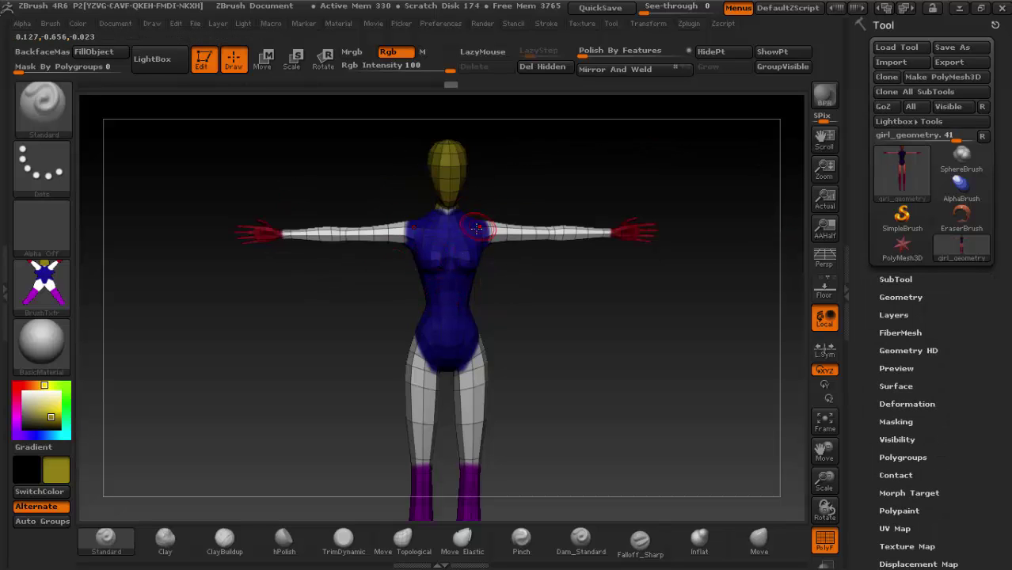
{"action": "left_click", "coordinate": [892, 107]}
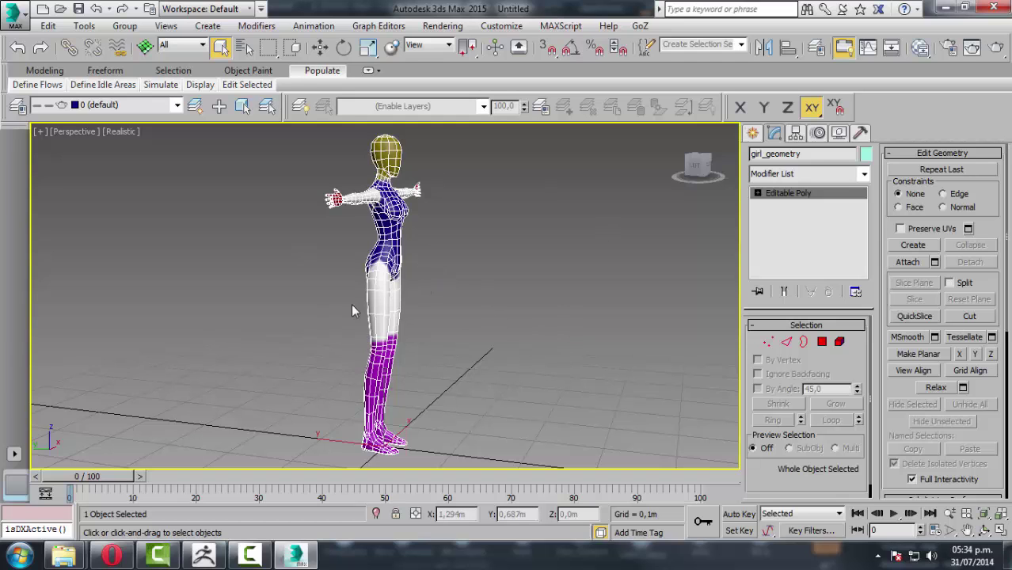
Step: Orbit and zoom around the imported girl_geometry character, selecting its mesh to frame it fully
{"action": "mouse_move", "coordinate": [579, 344]}
{"action": "middle_mouse_down", "text": "alt"}
{"action": "mouse_move", "coordinate": [462, 356]}
{"action": "mouse_move", "coordinate": [460, 329]}
{"action": "mouse_move", "coordinate": [442, 309]}
{"action": "middle_mouse_up", "text": "alt"}
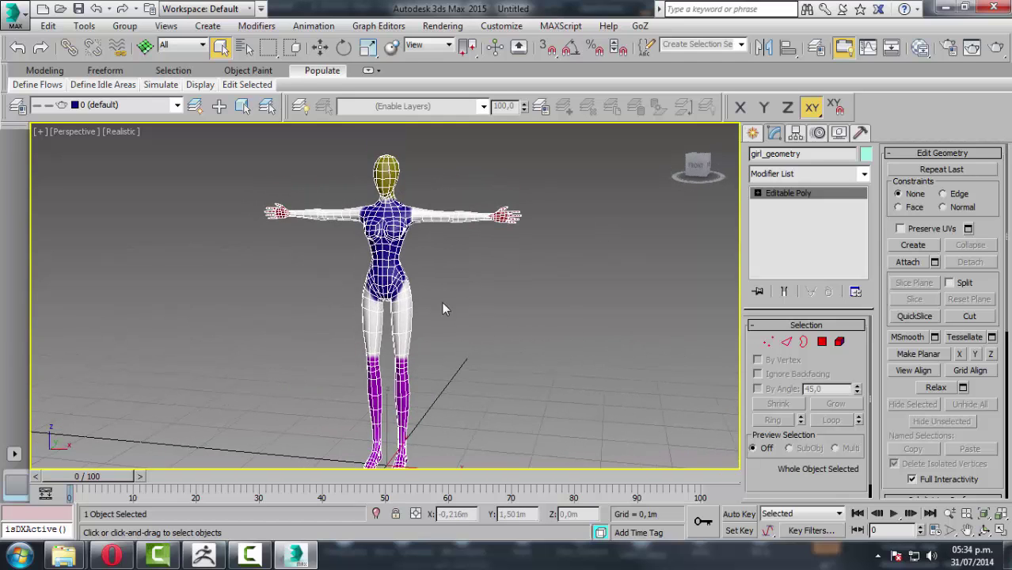
{"action": "left_click", "coordinate": [437, 278]}
{"action": "scroll", "coordinate": [434, 279], "scroll_direction": "up", "scroll_amount": 1}
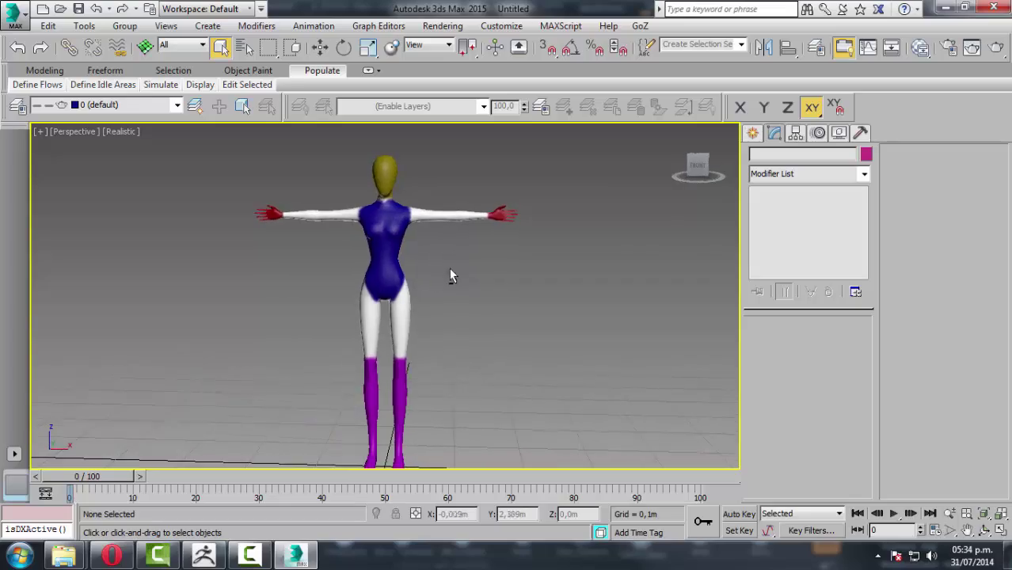
{"action": "scroll", "coordinate": [452, 275], "scroll_direction": "up", "scroll_amount": 2}
{"action": "left_click", "coordinate": [357, 286]}
{"action": "mouse_move", "coordinate": [358, 286]}
{"action": "middle_mouse_down", "text": "alt"}
{"action": "mouse_move", "coordinate": [413, 316]}
{"action": "mouse_move", "coordinate": [556, 317]}
{"action": "mouse_move", "coordinate": [444, 317]}
{"action": "mouse_move", "coordinate": [536, 332]}
{"action": "mouse_move", "coordinate": [390, 316]}
{"action": "middle_mouse_up", "text": "alt"}
{"action": "scroll", "coordinate": [398, 274], "scroll_direction": "down", "scroll_amount": 3}
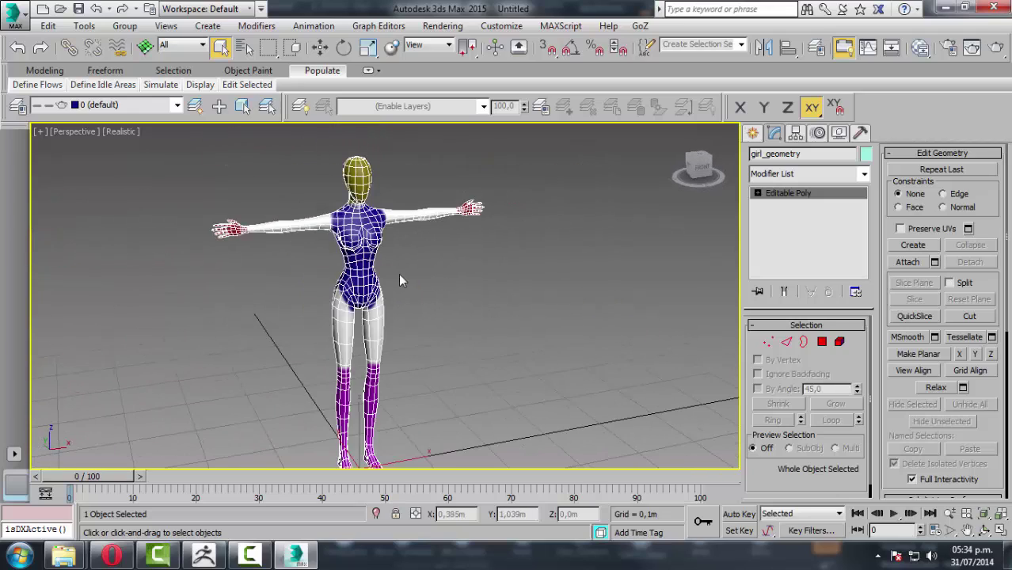
{"action": "middle_click_drag", "start_coordinate": [498, 351], "coordinate": [374, 316]}
{"action": "scroll", "coordinate": [369, 295], "scroll_direction": "up", "scroll_amount": 2}
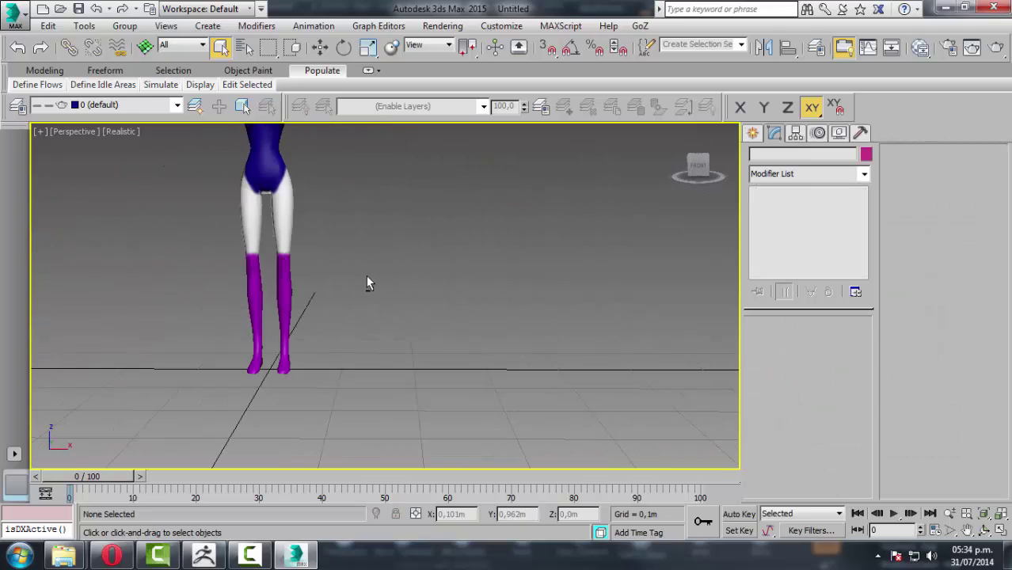
{"action": "scroll", "coordinate": [356, 281], "scroll_direction": "down", "scroll_amount": 2}
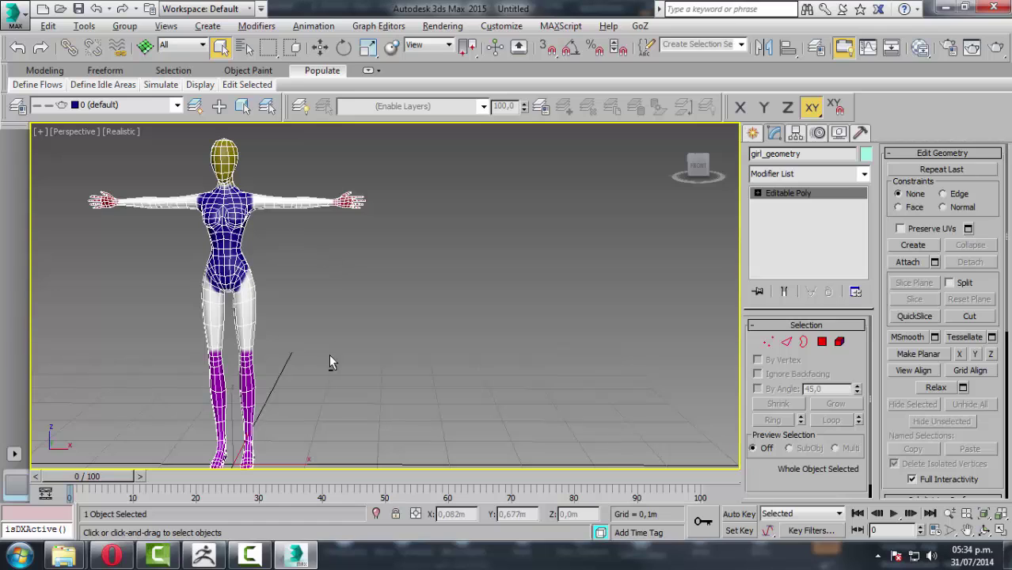
{"action": "scroll", "coordinate": [331, 353], "scroll_direction": "down", "scroll_amount": 1}
{"action": "scroll", "coordinate": [317, 345], "scroll_direction": "down", "scroll_amount": 1}
{"action": "scroll", "coordinate": [309, 280], "scroll_direction": "up", "scroll_amount": 2}
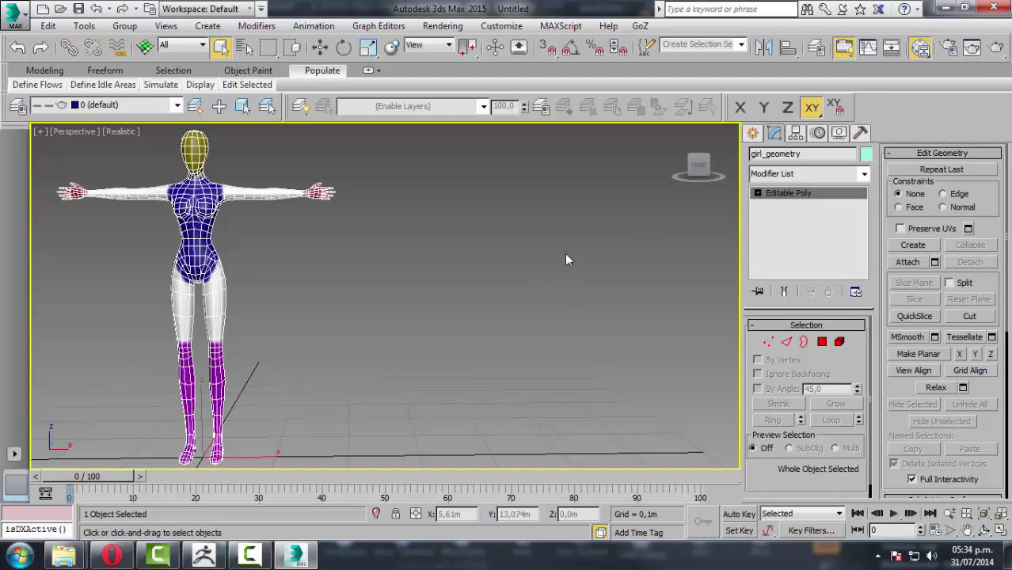
Step: Open the Slate Material Editor and pick the girl model's material from the object
{"action": "key", "text": "m"}
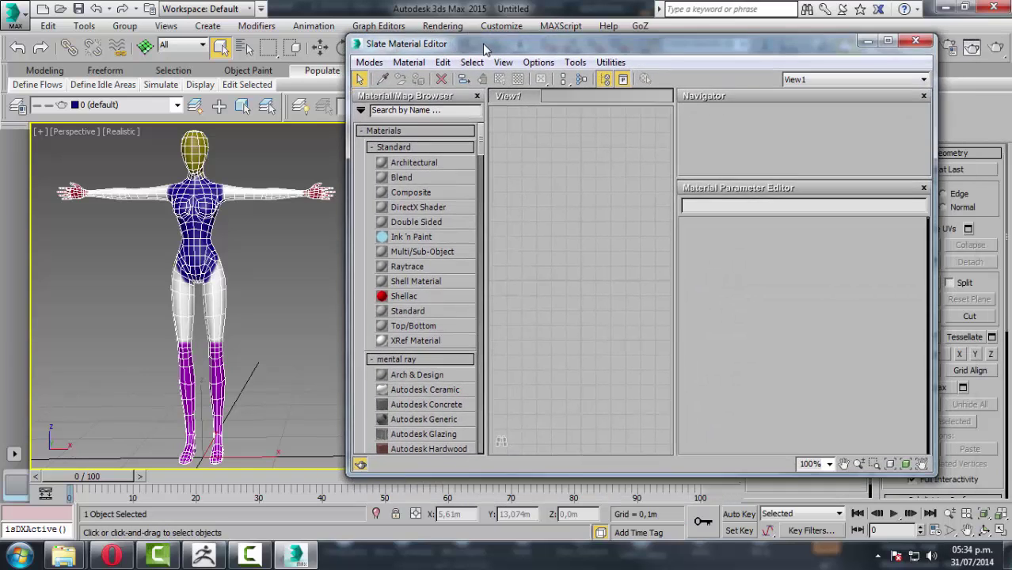
{"action": "left_click", "coordinate": [385, 69]}
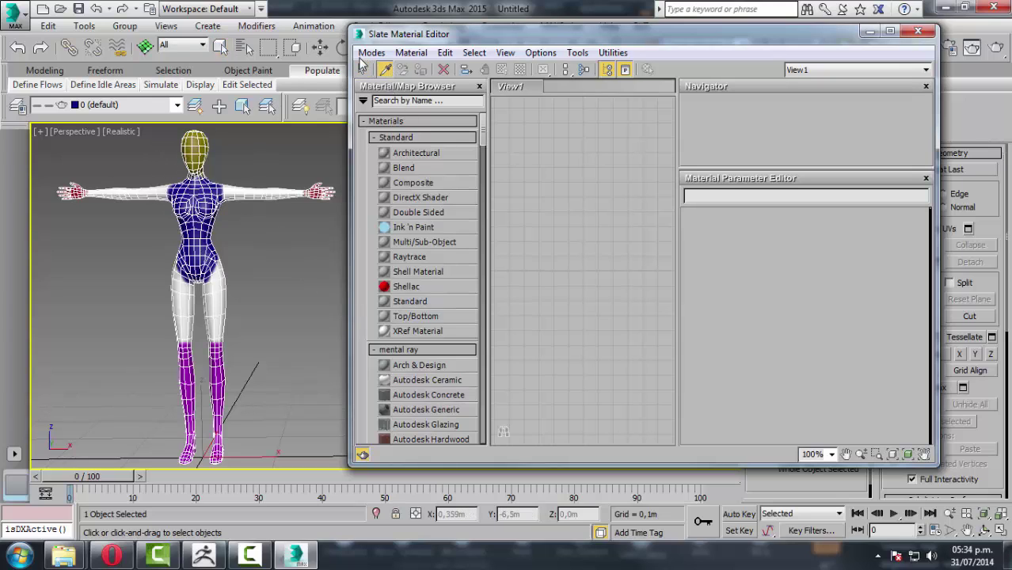
{"action": "left_click", "coordinate": [166, 190]}
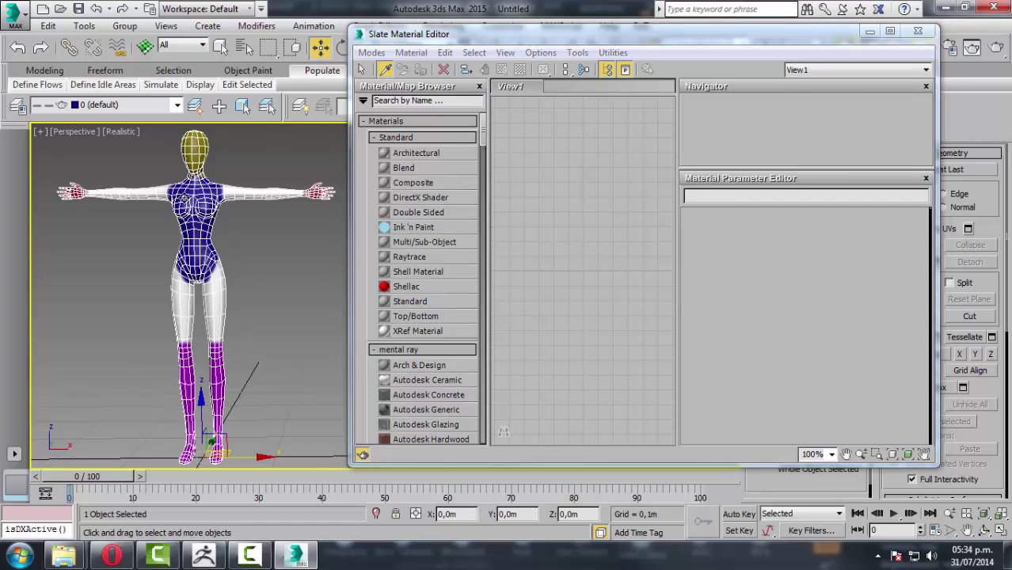
Step: Spread out the Standard and Bitmap nodes and show the Bitmap's parameters
{"action": "scroll", "coordinate": [564, 362], "scroll_direction": "down", "scroll_amount": 2}
{"action": "scroll", "coordinate": [552, 331], "scroll_direction": "down", "scroll_amount": 1}
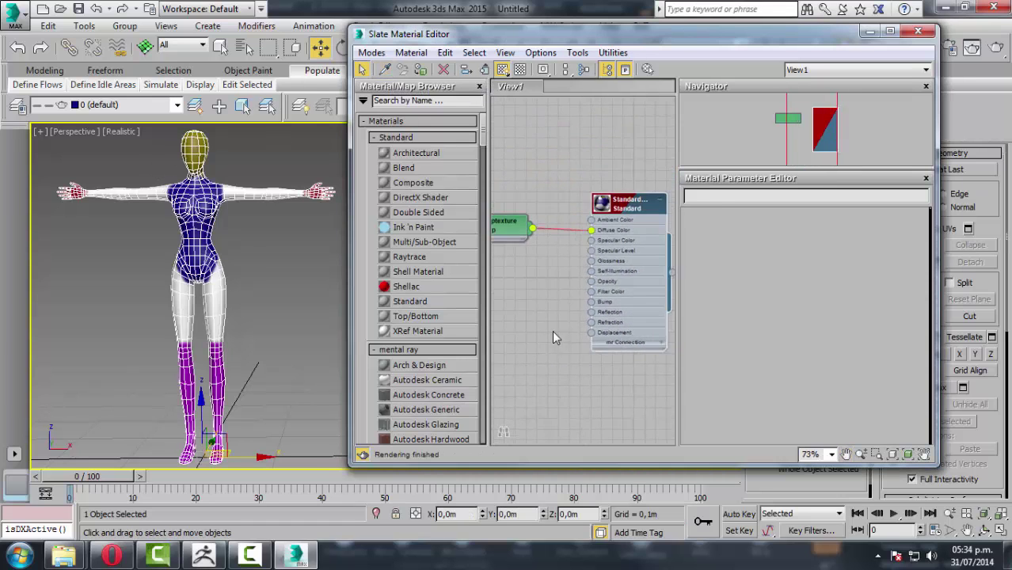
{"action": "scroll", "coordinate": [552, 330], "scroll_direction": "down", "scroll_amount": 1}
{"action": "left_click_drag", "start_coordinate": [531, 215], "coordinate": [515, 270]}
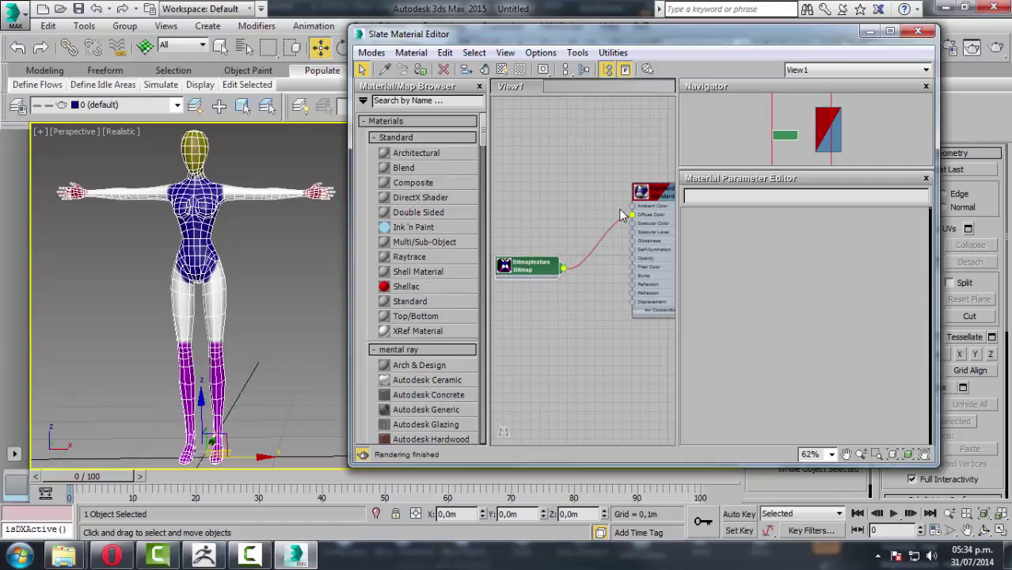
{"action": "left_click_drag", "start_coordinate": [665, 198], "coordinate": [620, 204]}
{"action": "double_click", "coordinate": [527, 267]}
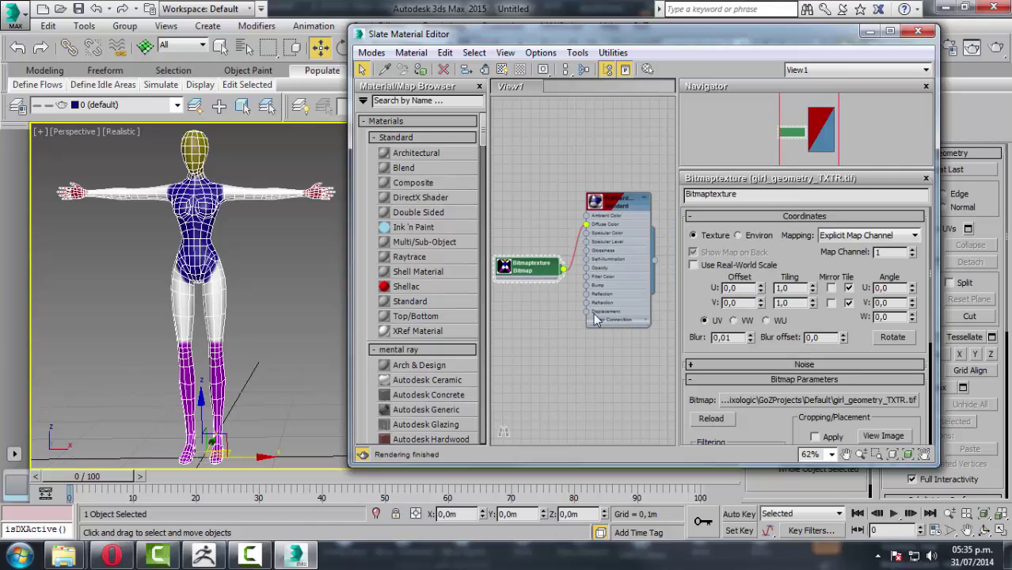
{"action": "scroll", "coordinate": [843, 371], "scroll_direction": "down", "scroll_amount": 3}
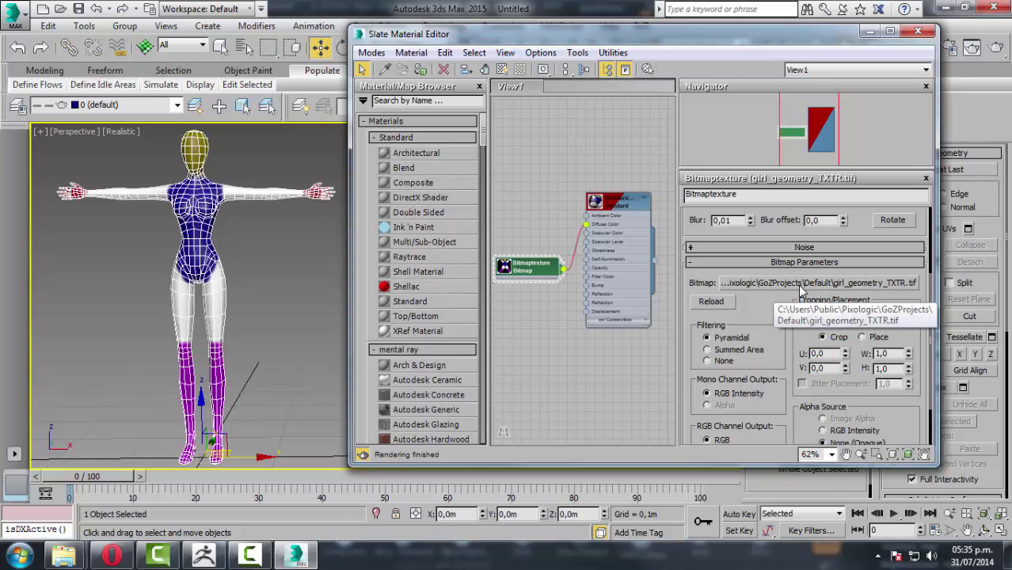
Step: Copy the girl_geometry_TXTR texture file from the Bitmap's file browser
{"action": "left_click", "coordinate": [768, 283]}
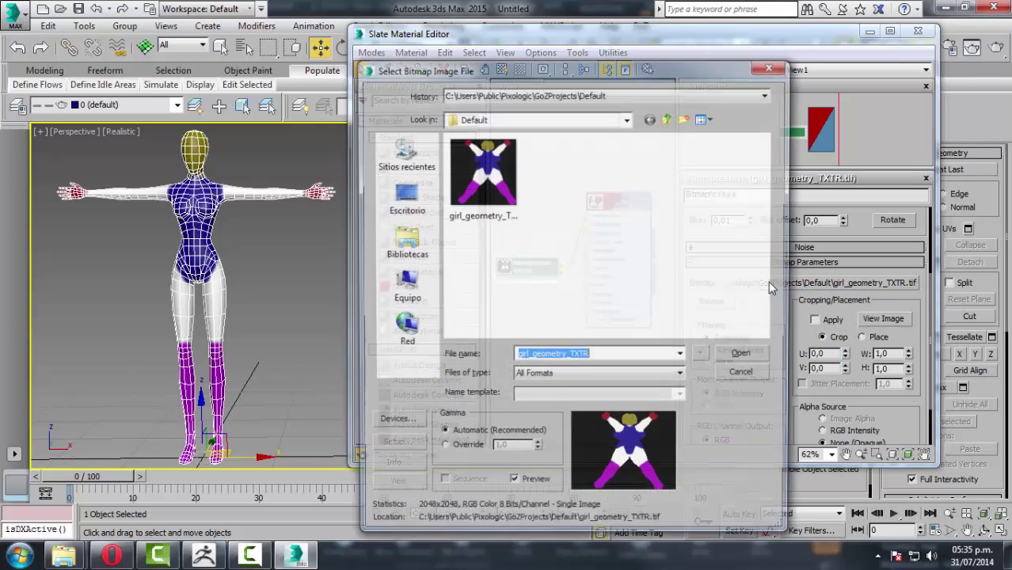
{"action": "mouse_move", "coordinate": [537, 72]}
{"action": "left_mouse_down"}
{"action": "mouse_move", "coordinate": [187, 67]}
{"action": "mouse_move", "coordinate": [214, 69]}
{"action": "left_mouse_up"}
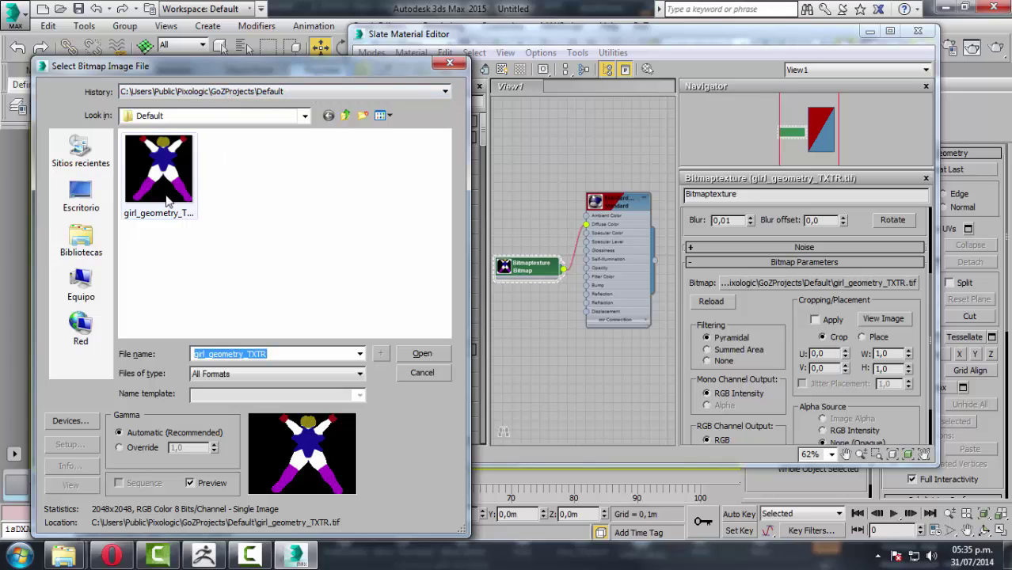
{"action": "right_click", "coordinate": [160, 168]}
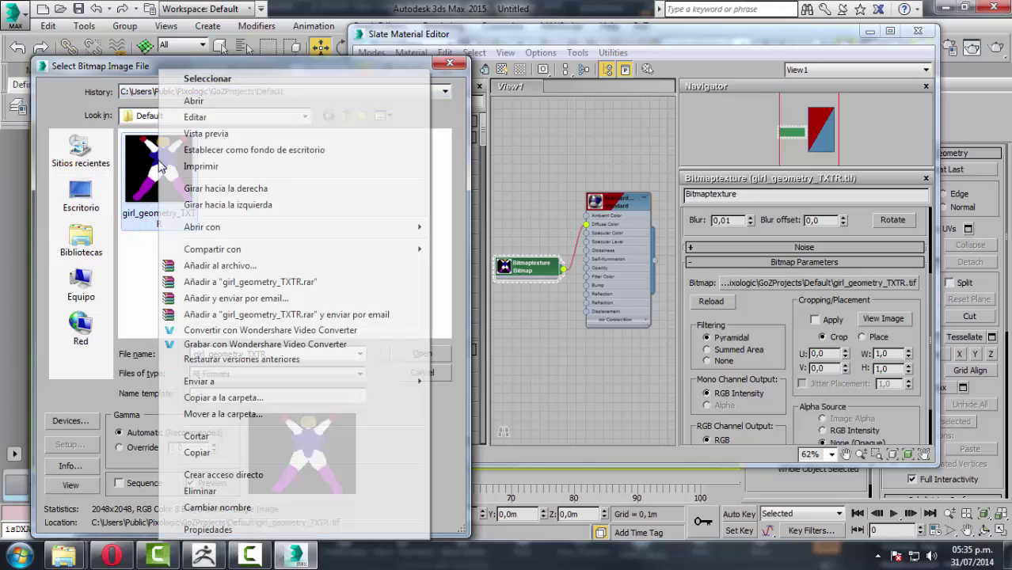
{"action": "left_click", "coordinate": [207, 453]}
Step: Close the file dialog and Slate Material Editor, then minimize 3ds Max
{"action": "left_click", "coordinate": [450, 64]}
{"action": "left_click", "coordinate": [918, 30]}
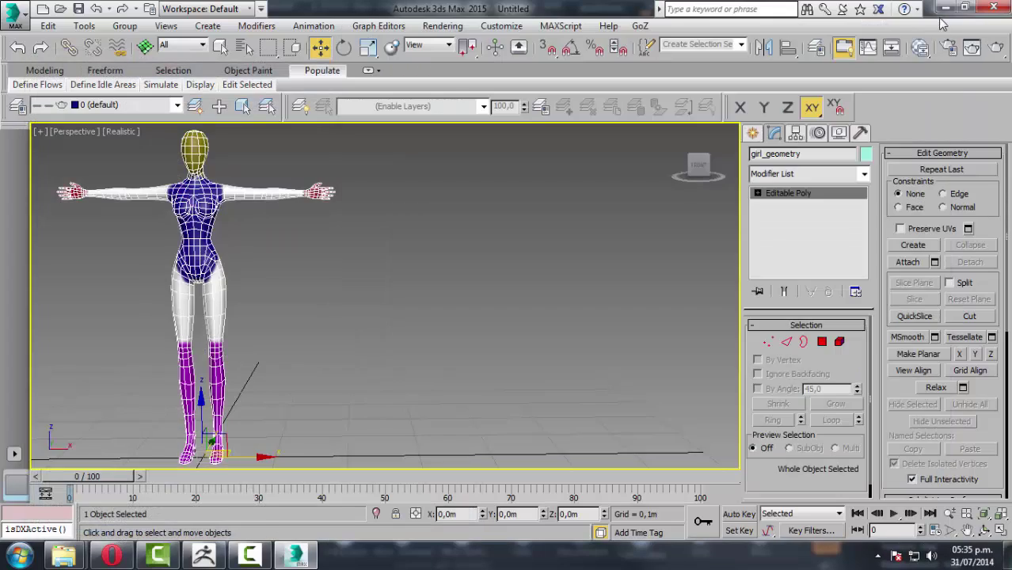
{"action": "left_click", "coordinate": [943, 7]}
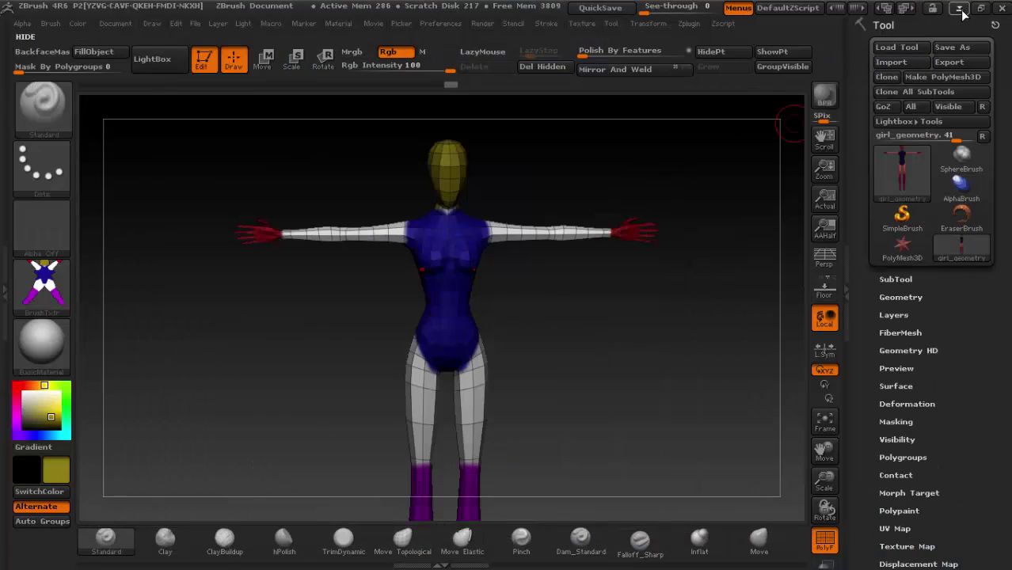
Step: Minimize ZBrush and paste the girl_geometry_TXTR texture copy onto the desktop
{"action": "left_click", "coordinate": [959, 8]}
{"action": "right_click", "coordinate": [722, 209]}
{"action": "left_click", "coordinate": [761, 278]}
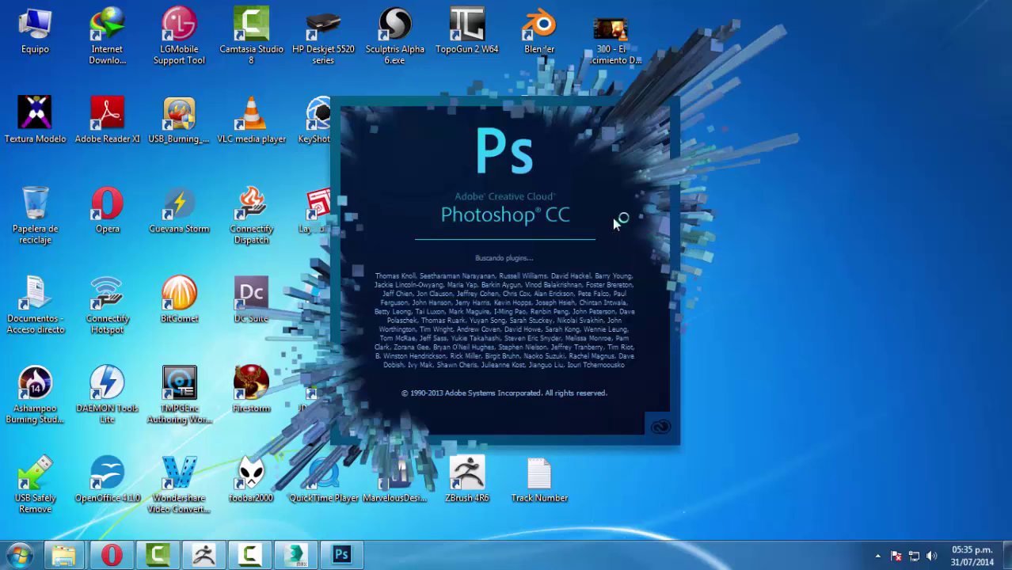
Step: Open girl_geometry_TXTR.tif in Photoshop, dismissing the profile notice, and zoom in on the blue torso
{"action": "left_click", "coordinate": [203, 554]}
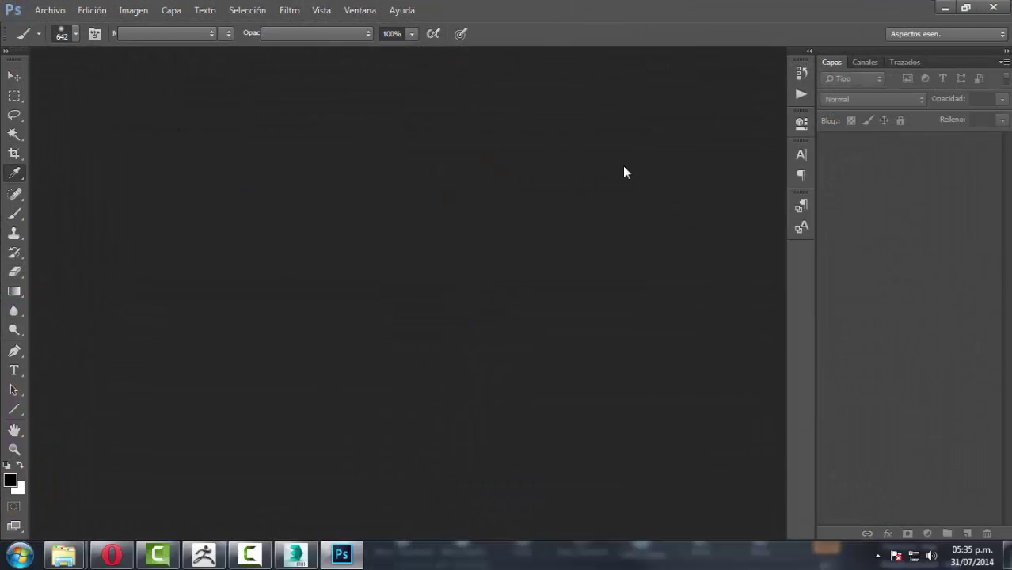
{"action": "left_click", "coordinate": [571, 283]}
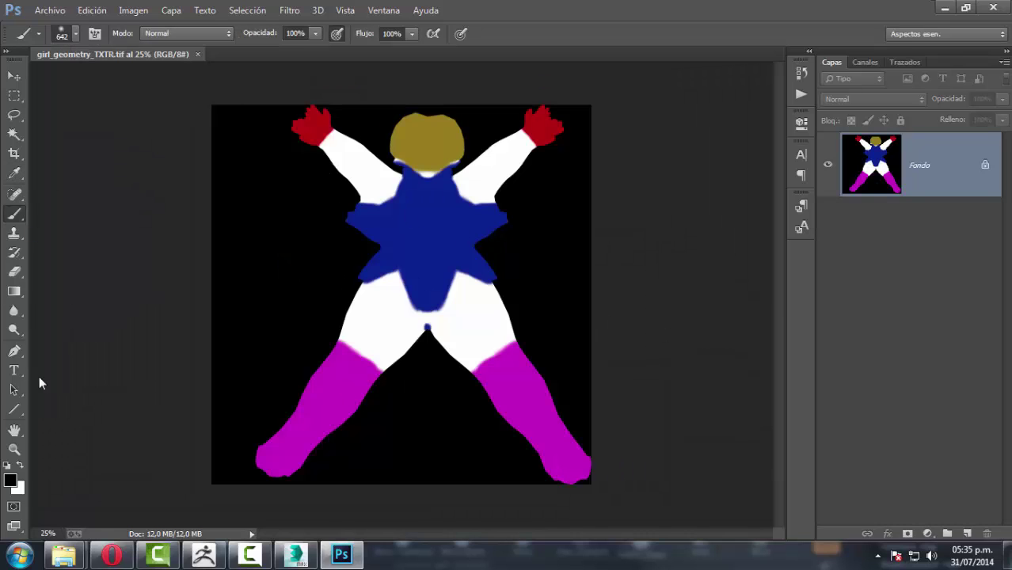
{"action": "key", "text": "z"}
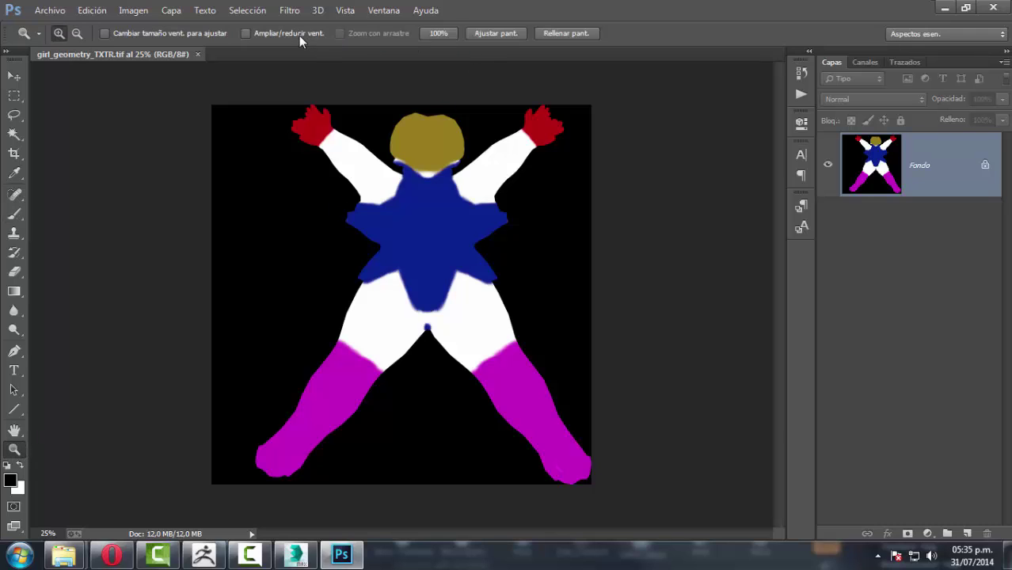
{"action": "left_click", "coordinate": [438, 33]}
{"action": "mouse_move", "coordinate": [483, 124]}
{"action": "left_mouse_down"}
{"action": "mouse_move", "coordinate": [434, 305]}
{"action": "mouse_move", "coordinate": [487, 188]}
{"action": "mouse_move", "coordinate": [485, 198]}
{"action": "left_mouse_up"}
Step: Zoom out to see the whole texture, then zoom back in on the torso
{"action": "left_click", "coordinate": [17, 79]}
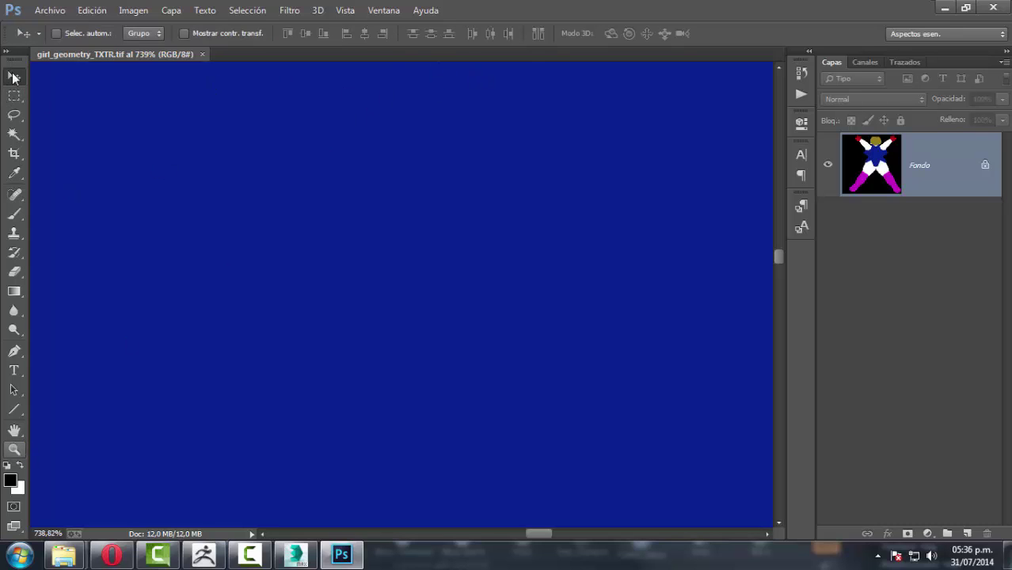
{"action": "key", "text": "z"}
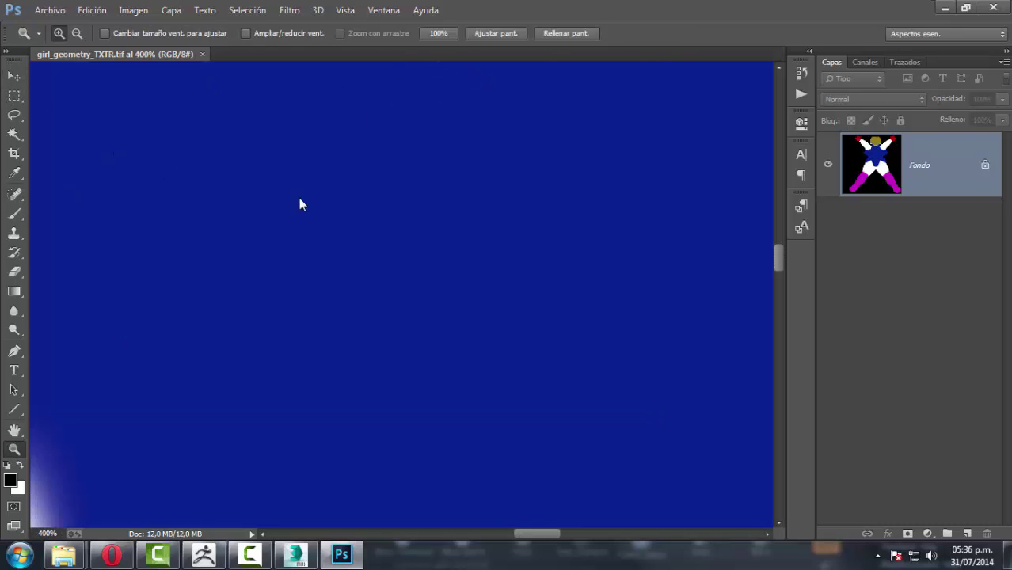
{"action": "key", "text": "ctrl+minus"}
{"action": "key", "text": "ctrl+minus"}
{"action": "key", "text": "ctrl+minus"}
{"action": "key", "text": "ctrl+minus"}
{"action": "key", "text": "ctrl+minus"}
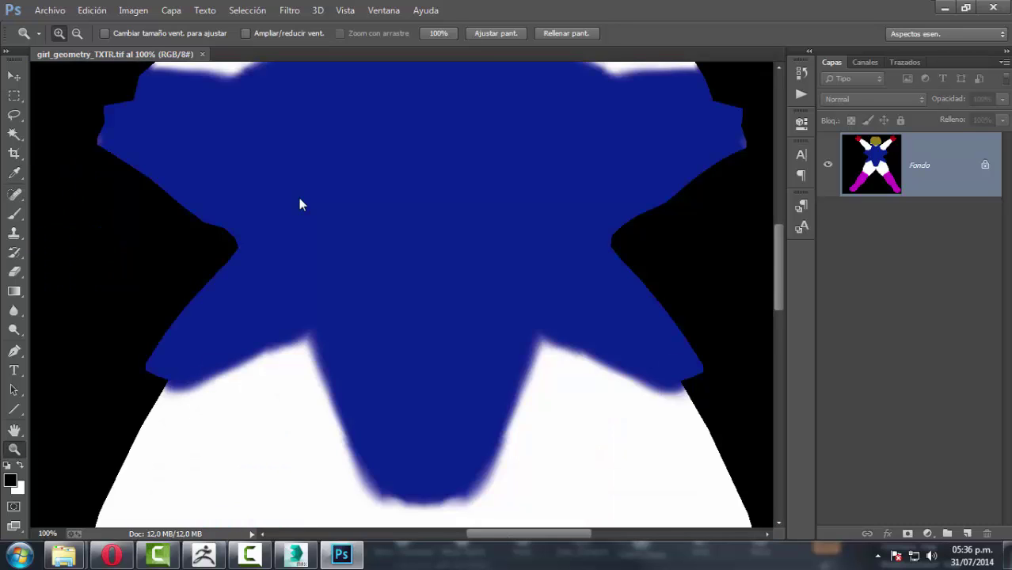
{"action": "key", "text": "ctrl+minus"}
{"action": "key", "text": "ctrl+minus"}
{"action": "key", "text": "ctrl+minus"}
{"action": "key", "text": "ctrl+plus"}
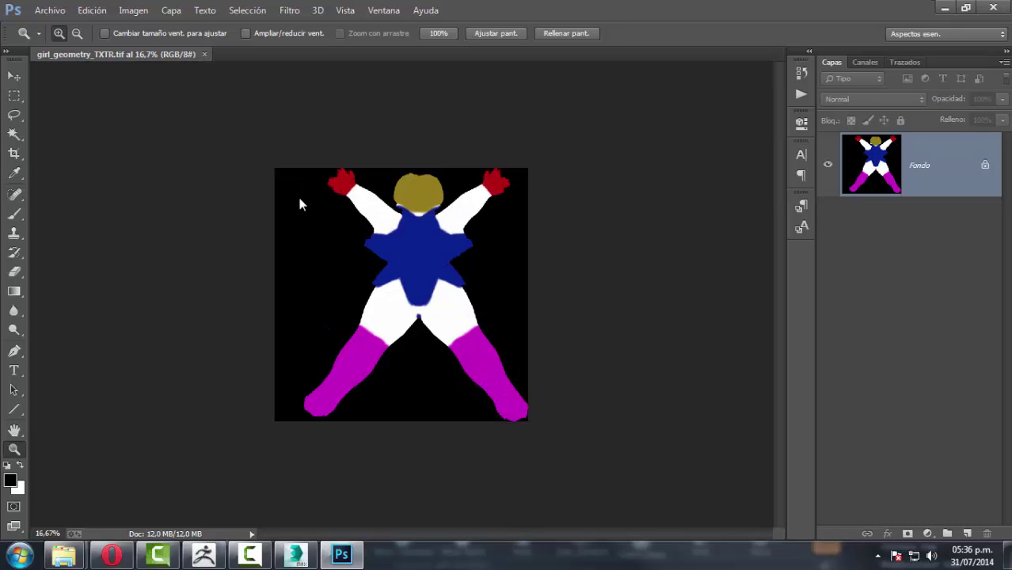
{"action": "key", "text": "ctrl+plus"}
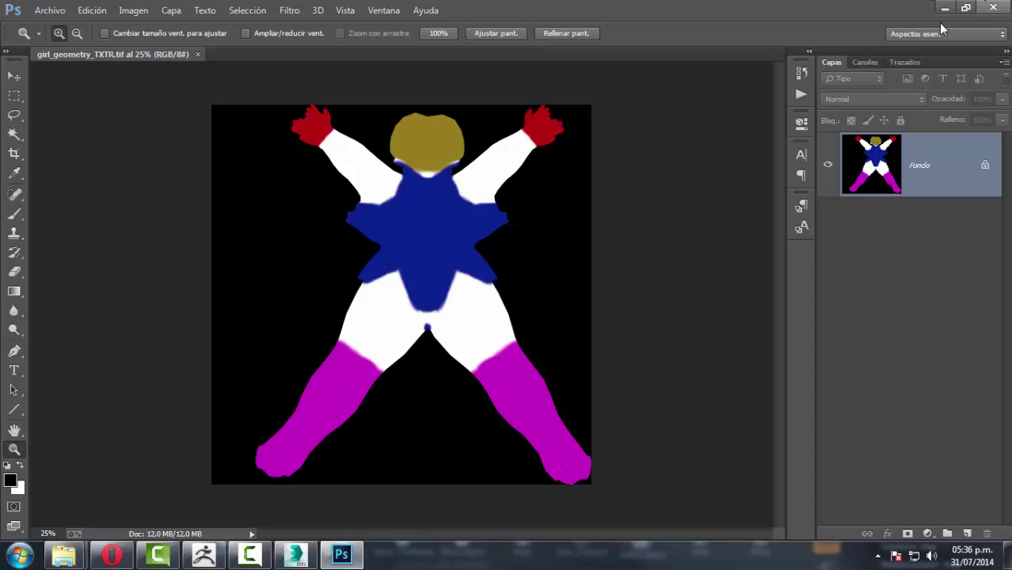
{"action": "left_click", "coordinate": [417, 274]}
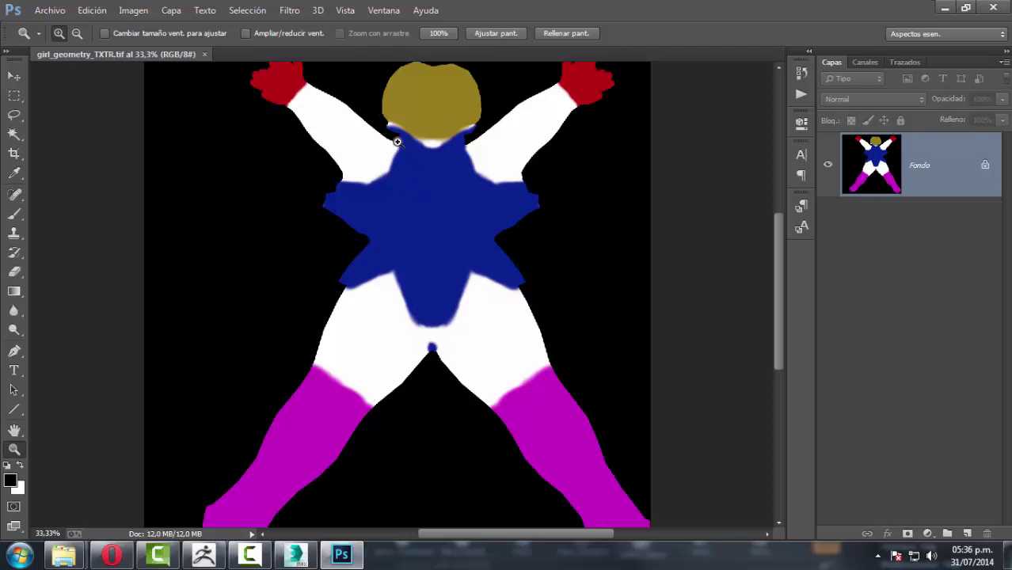
Step: Minimize Photoshop and ZBrush and bring 3ds Max back to the front
{"action": "left_click", "coordinate": [994, 8]}
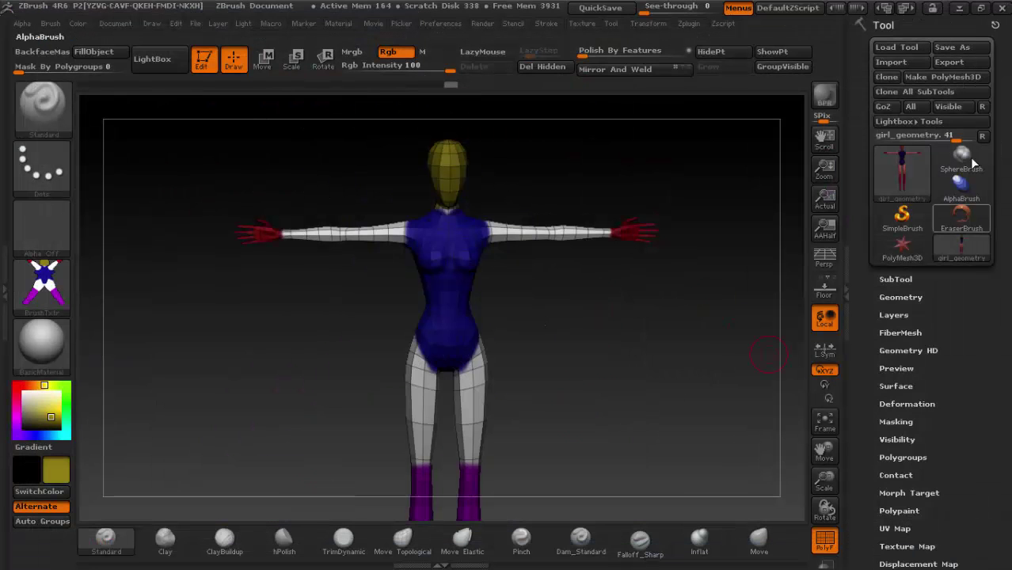
{"action": "left_click", "coordinate": [959, 9]}
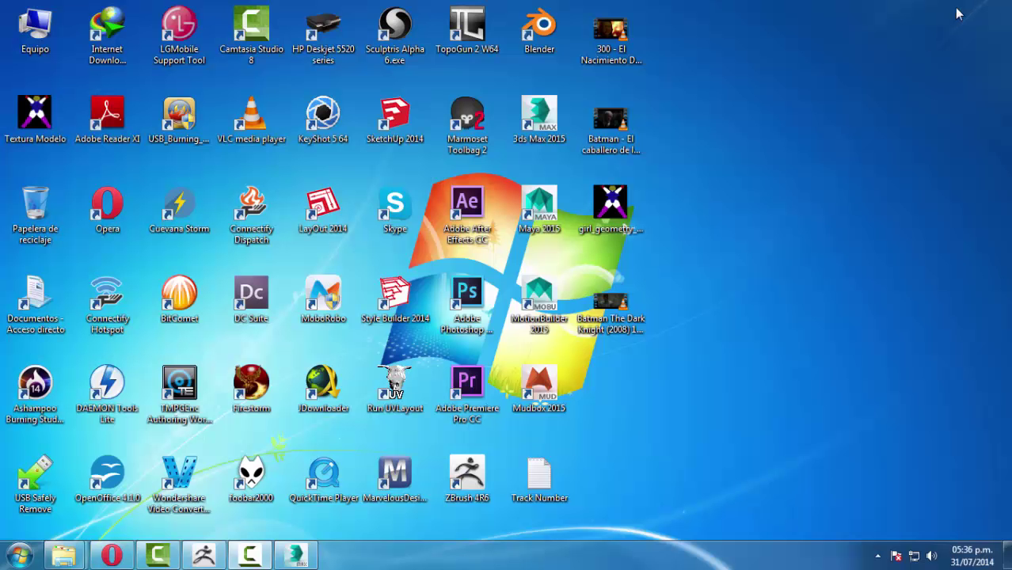
{"action": "left_click", "coordinate": [294, 554]}
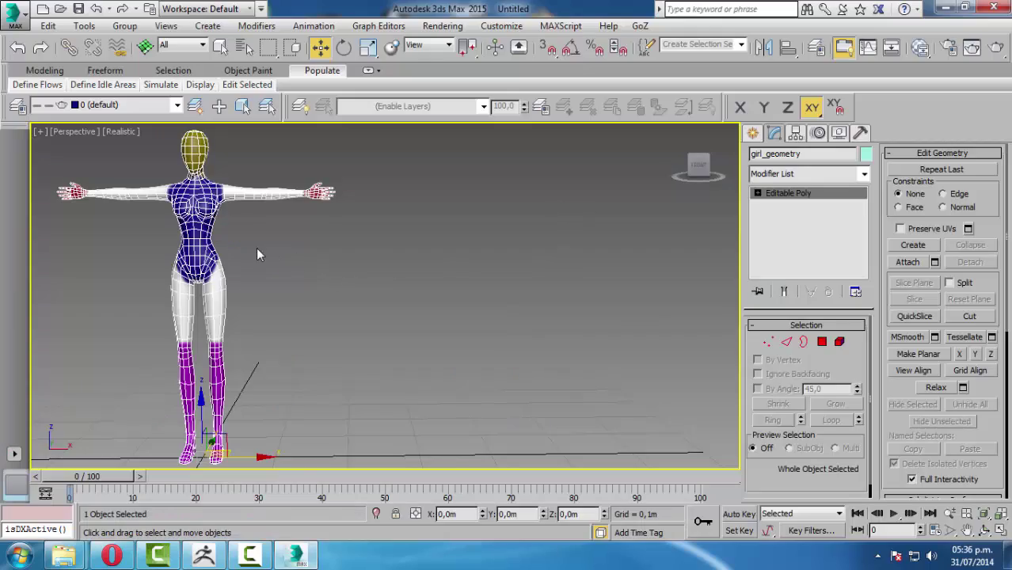
{"action": "mouse_move", "coordinate": [258, 250]}
{"action": "middle_mouse_down", "text": "alt"}
{"action": "mouse_move", "coordinate": [452, 259]}
{"action": "mouse_move", "coordinate": [235, 245]}
{"action": "mouse_move", "coordinate": [268, 252]}
{"action": "middle_mouse_up", "text": "alt"}
{"action": "scroll", "coordinate": [422, 301], "scroll_direction": "up", "scroll_amount": 5}
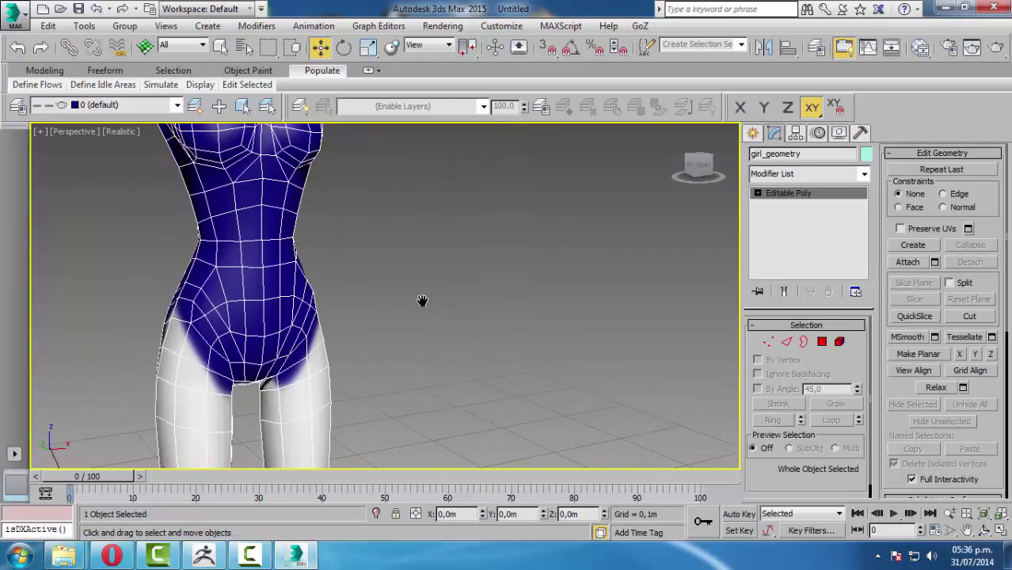
{"action": "mouse_move", "coordinate": [422, 301]}
{"action": "middle_mouse_down"}
{"action": "mouse_move", "coordinate": [517, 373]}
{"action": "mouse_move", "coordinate": [456, 312]}
{"action": "middle_mouse_up"}
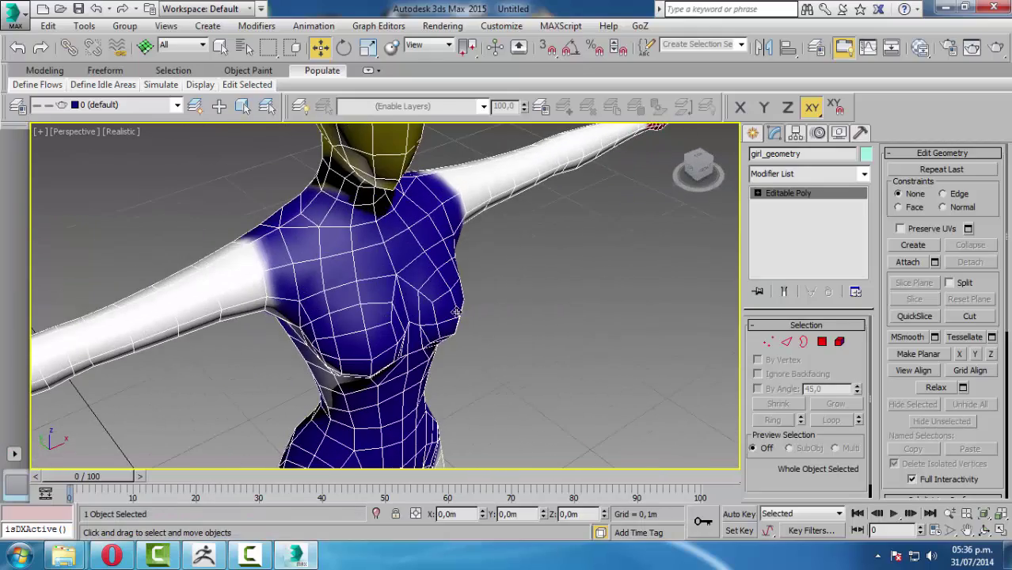
{"action": "left_click", "coordinate": [802, 176]}
{"action": "type", "text": "t"}
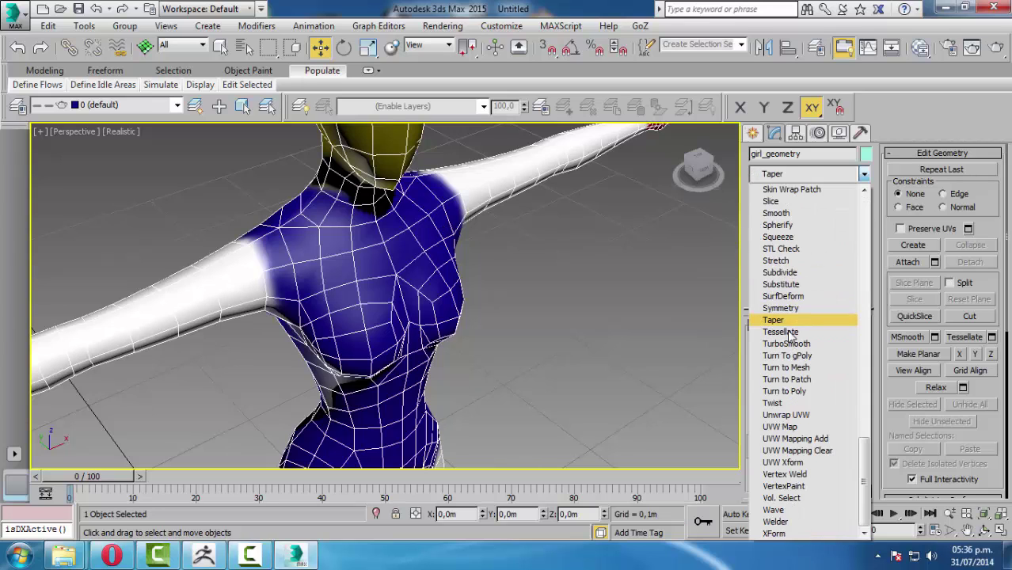
{"action": "type", "text": "urboSmooth"}
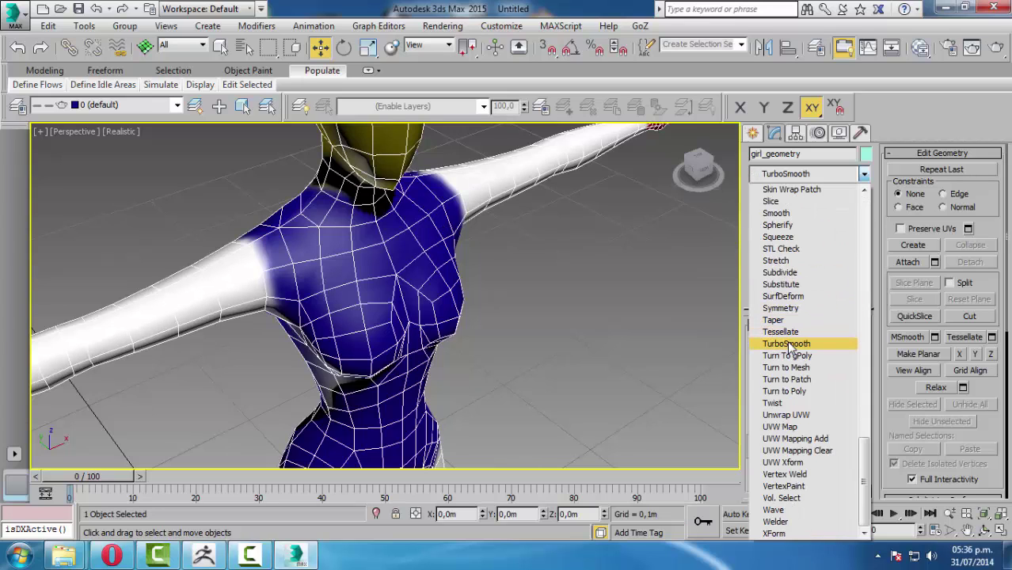
{"action": "left_click", "coordinate": [788, 343]}
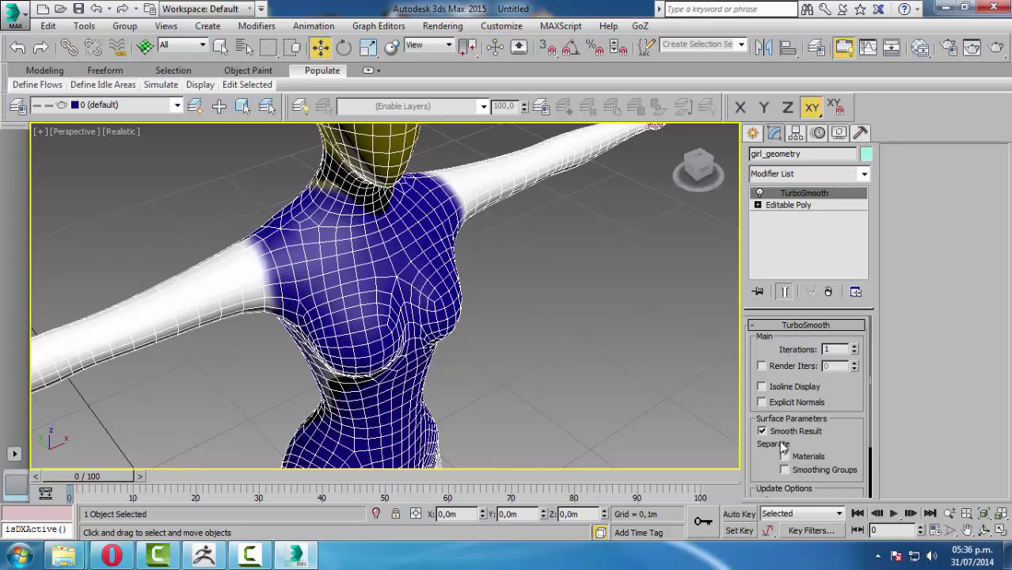
{"action": "left_click", "coordinate": [854, 347]}
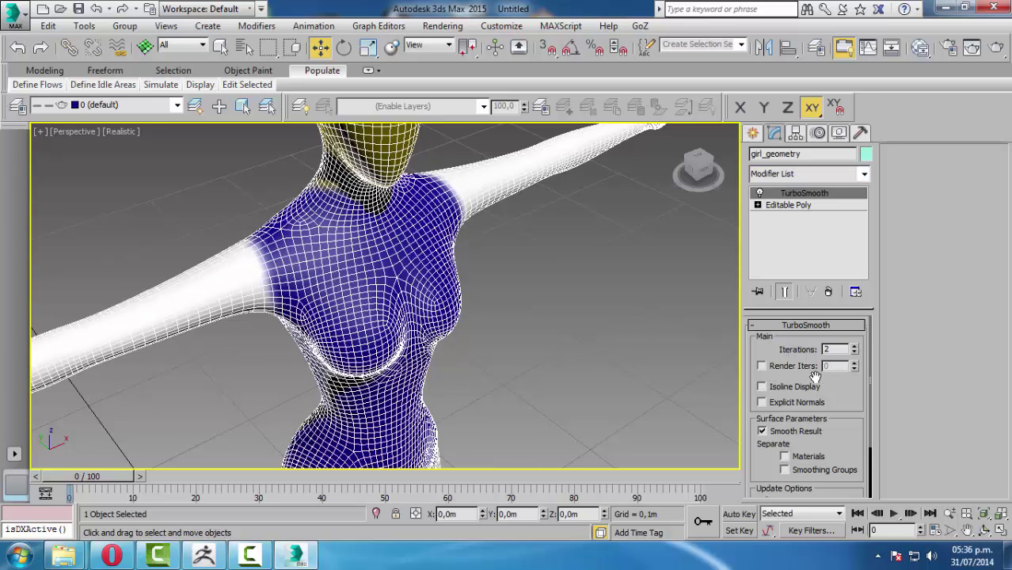
{"action": "left_click", "coordinate": [761, 388]}
{"action": "left_click", "coordinate": [573, 368]}
{"action": "scroll", "coordinate": [546, 317], "scroll_direction": "down", "scroll_amount": 5}
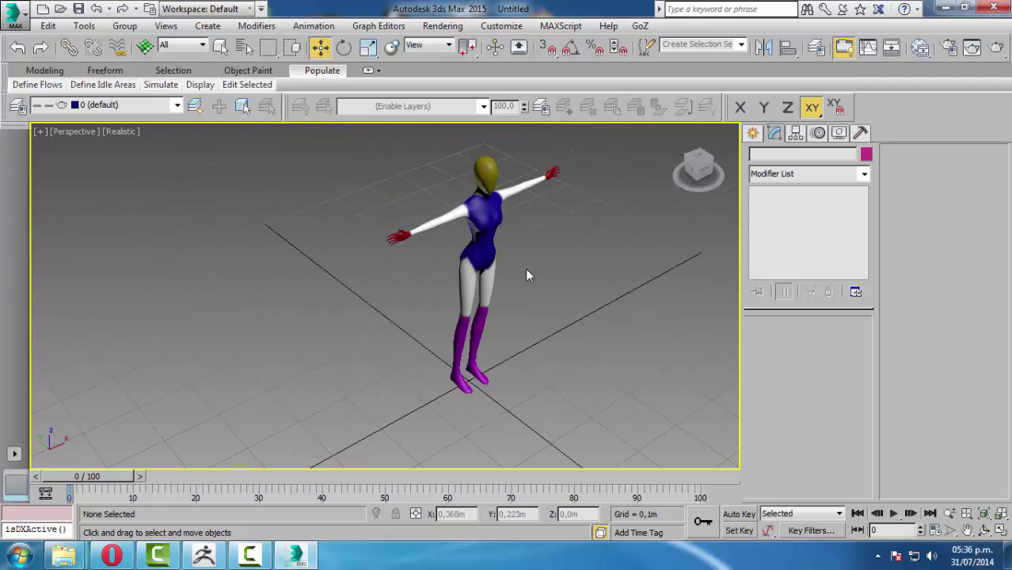
{"action": "mouse_move", "coordinate": [525, 268]}
{"action": "middle_mouse_down", "text": "alt"}
{"action": "mouse_move", "coordinate": [449, 270]}
{"action": "mouse_move", "coordinate": [424, 253]}
{"action": "mouse_move", "coordinate": [475, 302]}
{"action": "mouse_move", "coordinate": [375, 291]}
{"action": "mouse_move", "coordinate": [471, 300]}
{"action": "middle_mouse_up", "text": "alt"}
{"action": "scroll", "coordinate": [471, 300], "scroll_direction": "up", "scroll_amount": 2}
{"action": "scroll", "coordinate": [445, 294], "scroll_direction": "up", "scroll_amount": 3}
{"action": "scroll", "coordinate": [393, 316], "scroll_direction": "down", "scroll_amount": 1}
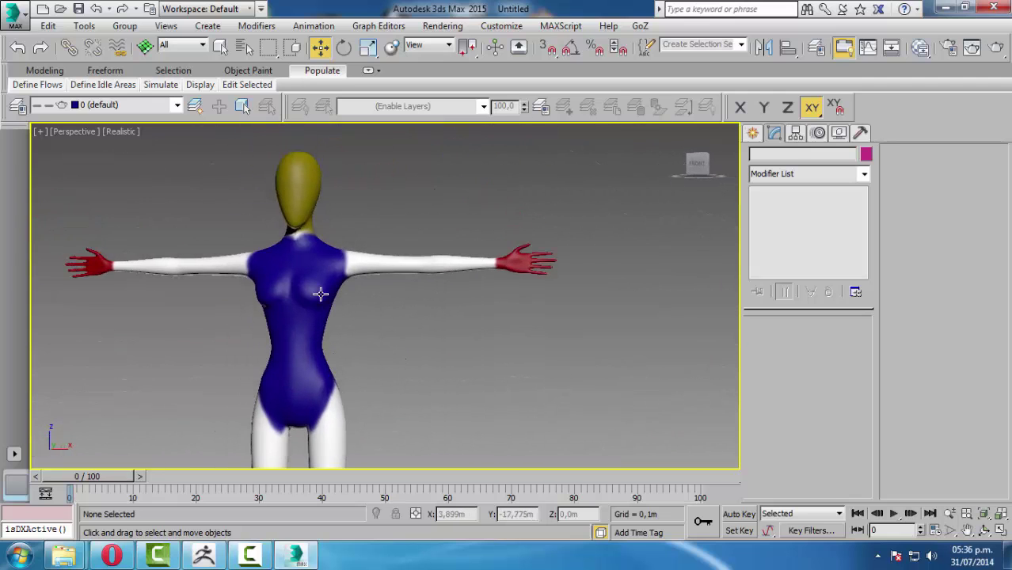
{"action": "left_click", "coordinate": [331, 290]}
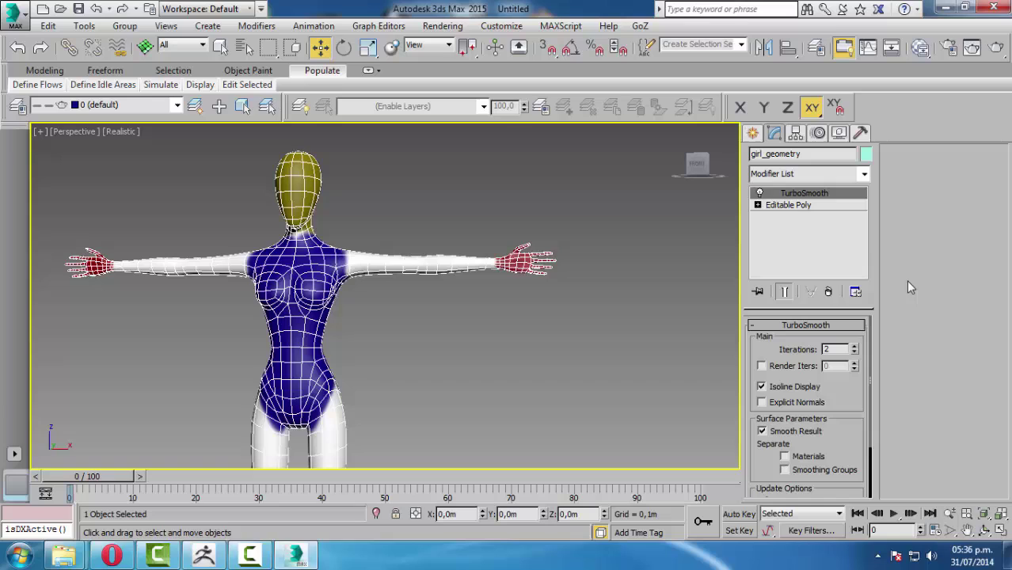
{"action": "left_click", "coordinate": [759, 194]}
{"action": "left_click", "coordinate": [759, 193]}
{"action": "left_click", "coordinate": [828, 291]}
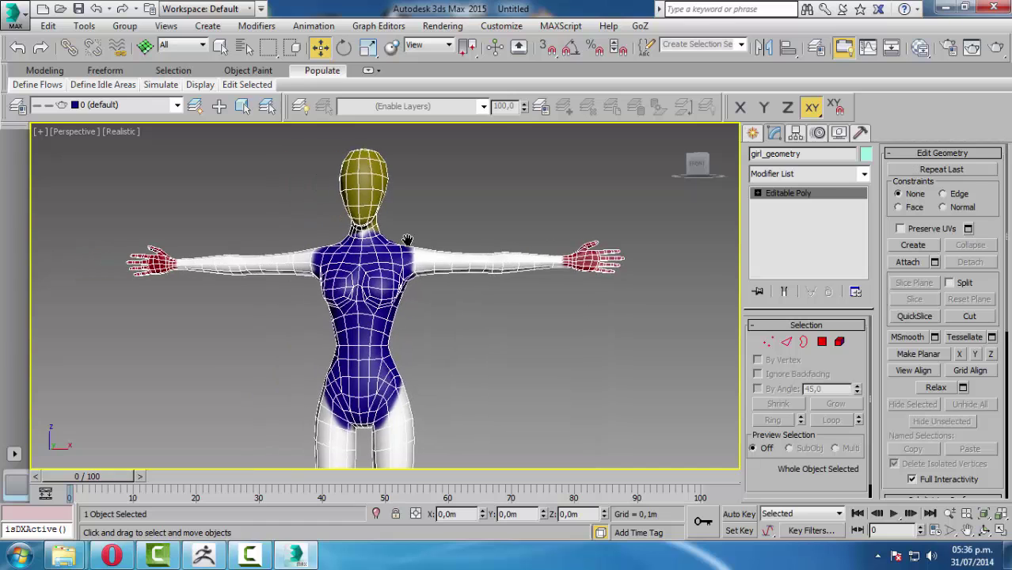
{"action": "scroll", "coordinate": [353, 238], "scroll_direction": "up", "scroll_amount": 3}
{"action": "mouse_move", "coordinate": [439, 268]}
{"action": "middle_mouse_down"}
{"action": "mouse_move", "coordinate": [477, 235]}
{"action": "mouse_move", "coordinate": [523, 258]}
{"action": "middle_mouse_up"}
Step: Add an Unwrap UVW modifier to the girl_geometry mesh
{"action": "left_click", "coordinate": [864, 173]}
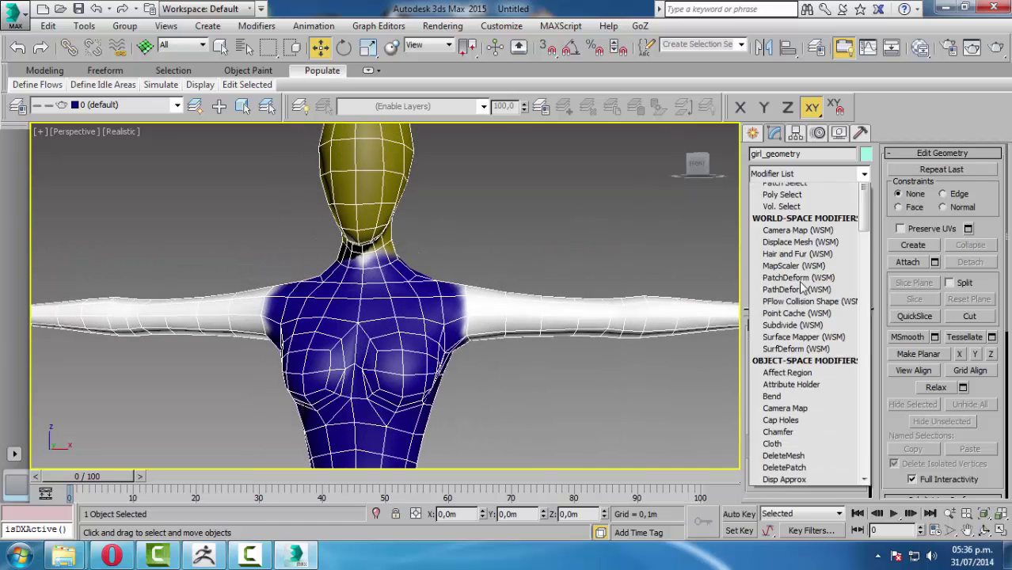
{"action": "scroll", "coordinate": [800, 299], "scroll_direction": "up", "scroll_amount": 2}
{"action": "key", "text": "u"}
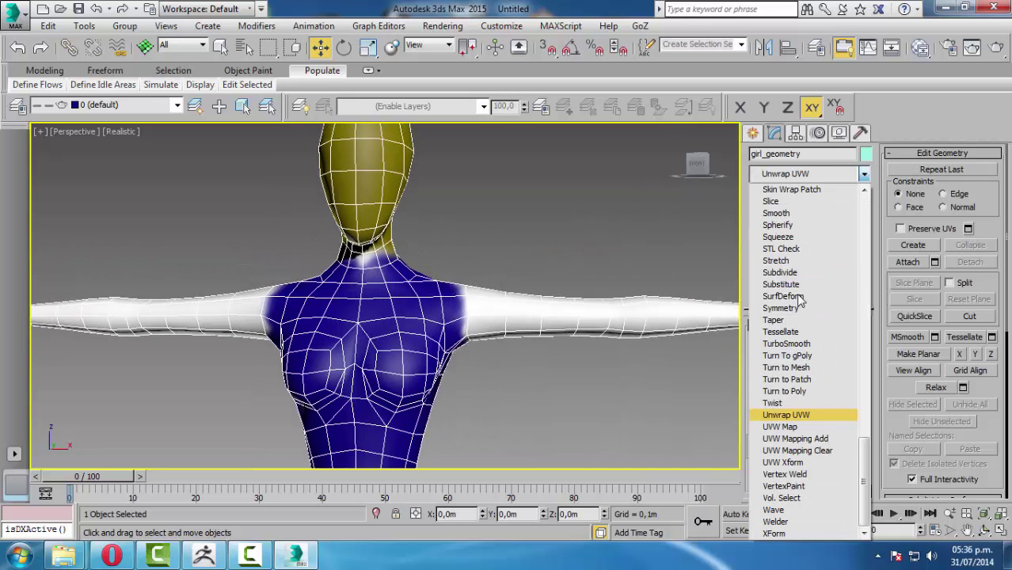
{"action": "left_click", "coordinate": [800, 415]}
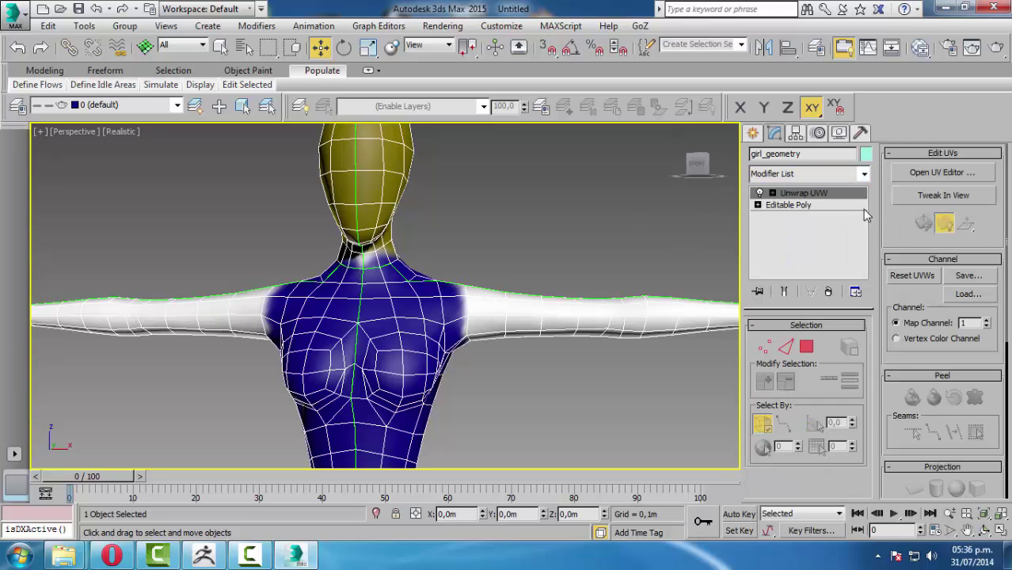
Step: View the unwrapped body layout in the UV editor with the checker map hidden, then switch to ZBrush
{"action": "left_click", "coordinate": [942, 172]}
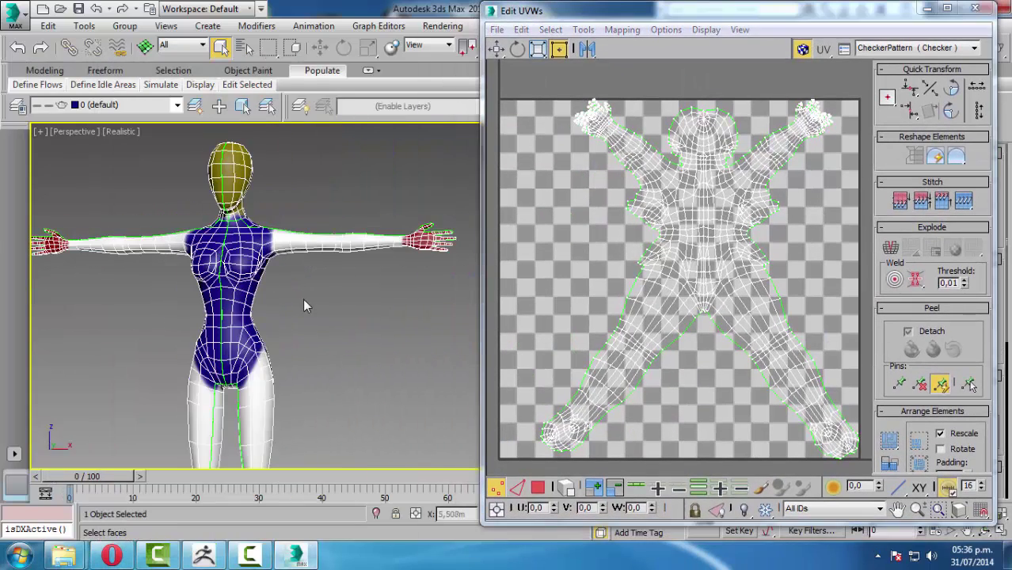
{"action": "middle_click_drag", "start_coordinate": [302, 299], "coordinate": [271, 256]}
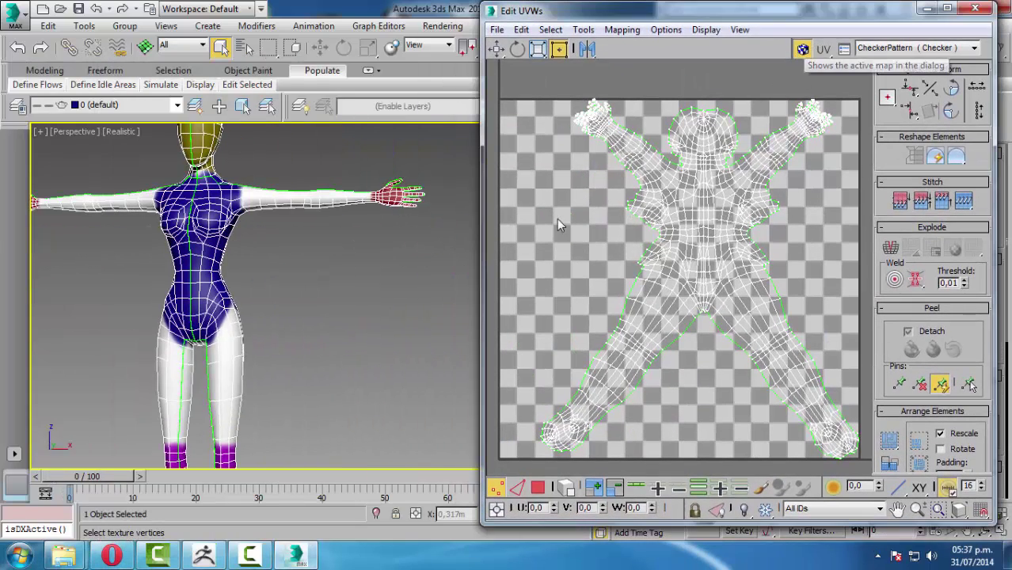
{"action": "left_click", "coordinate": [803, 49]}
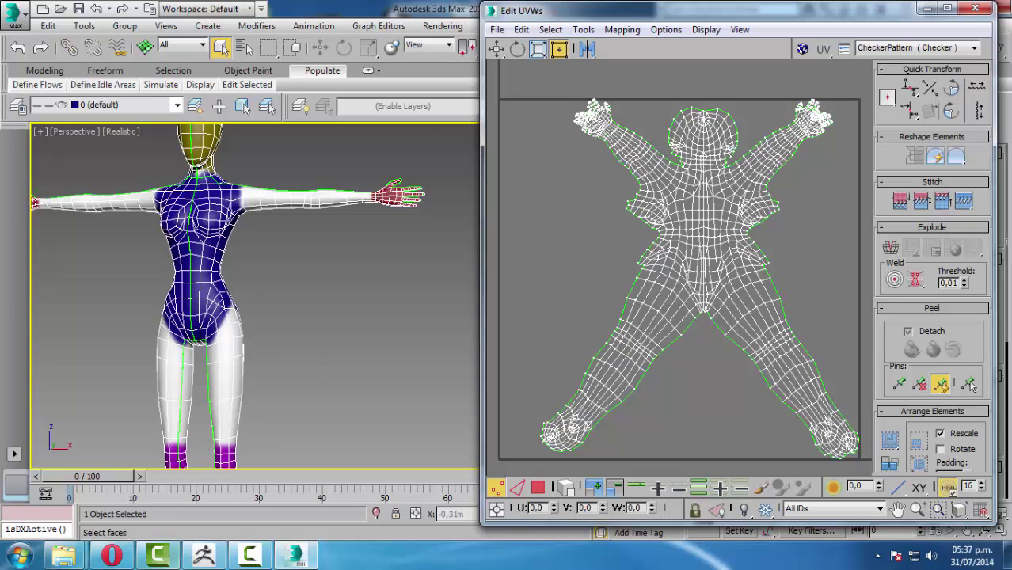
{"action": "left_click", "coordinate": [204, 563]}
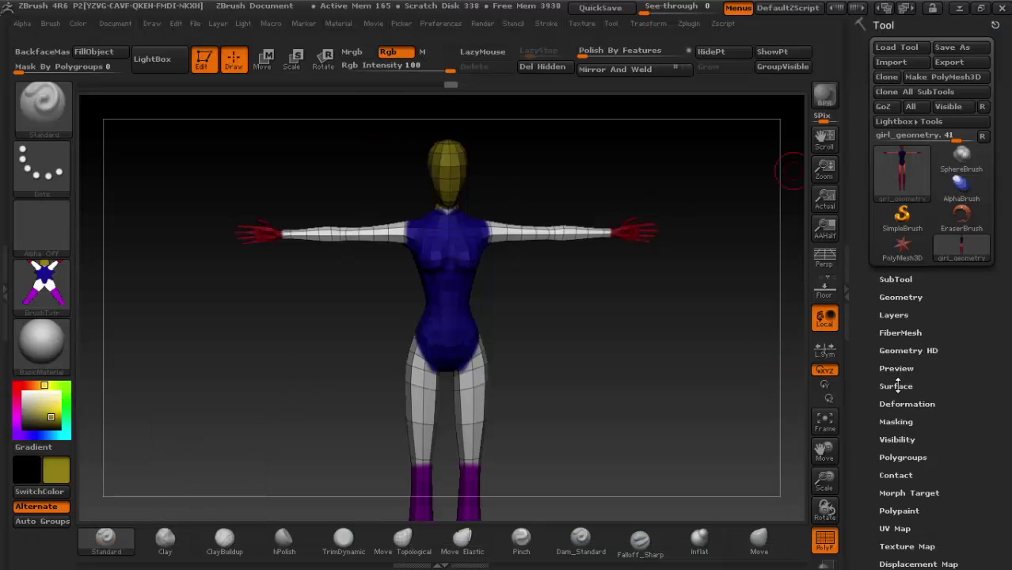
Step: Generate a 2048 x 2048 girl_geometry texture with New From UV Map under Texture Map
{"action": "left_click_drag", "start_coordinate": [866, 381], "coordinate": [870, 253]}
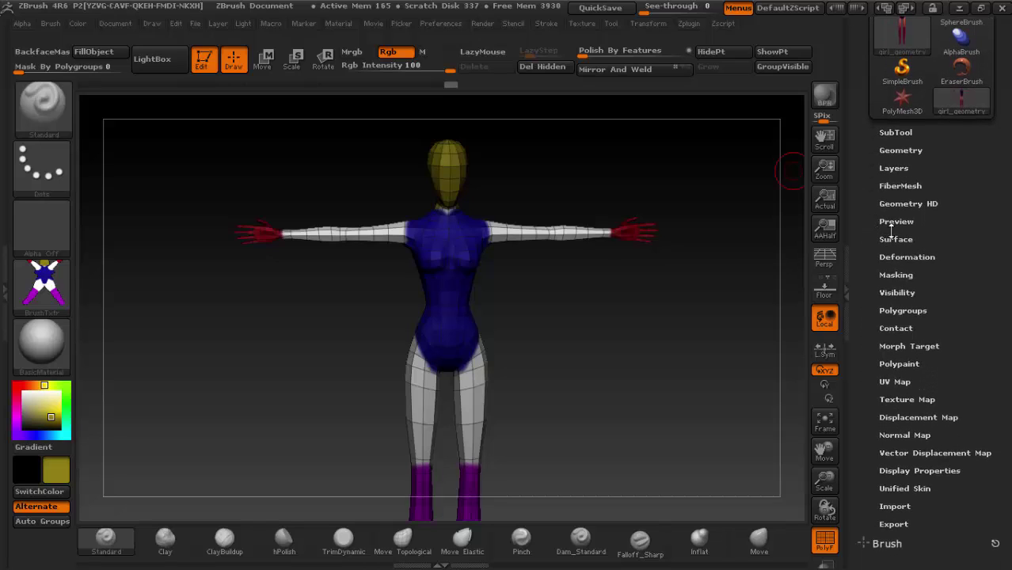
{"action": "left_click", "coordinate": [897, 363]}
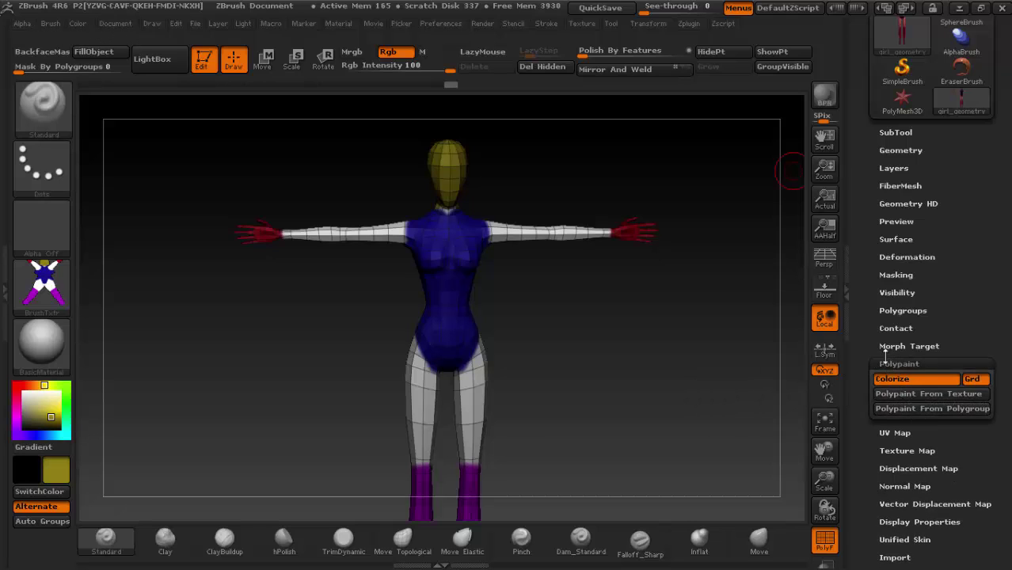
{"action": "left_click", "coordinate": [887, 363]}
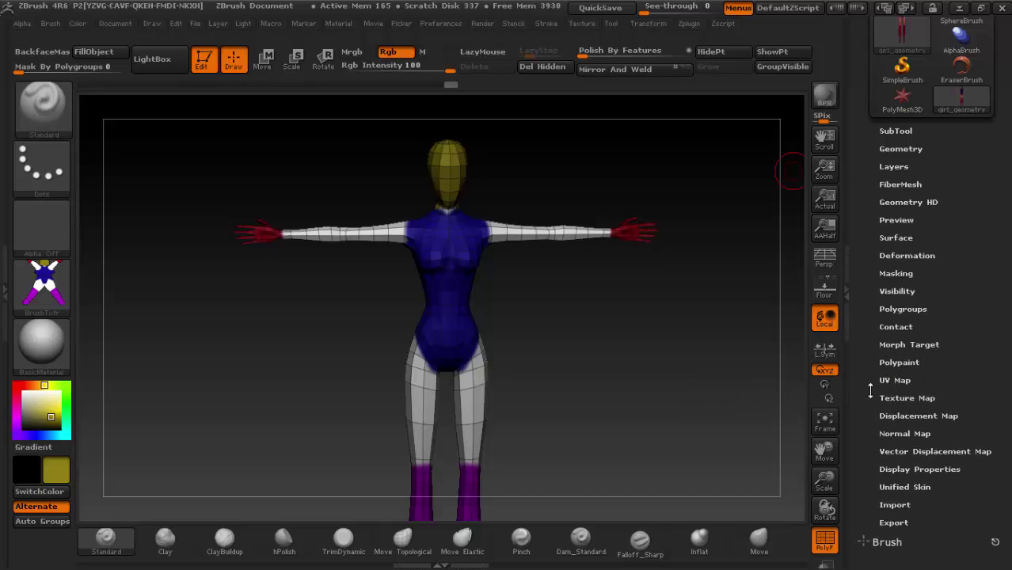
{"action": "scroll", "coordinate": [887, 373], "scroll_direction": "down", "scroll_amount": 1}
{"action": "left_click", "coordinate": [893, 359]}
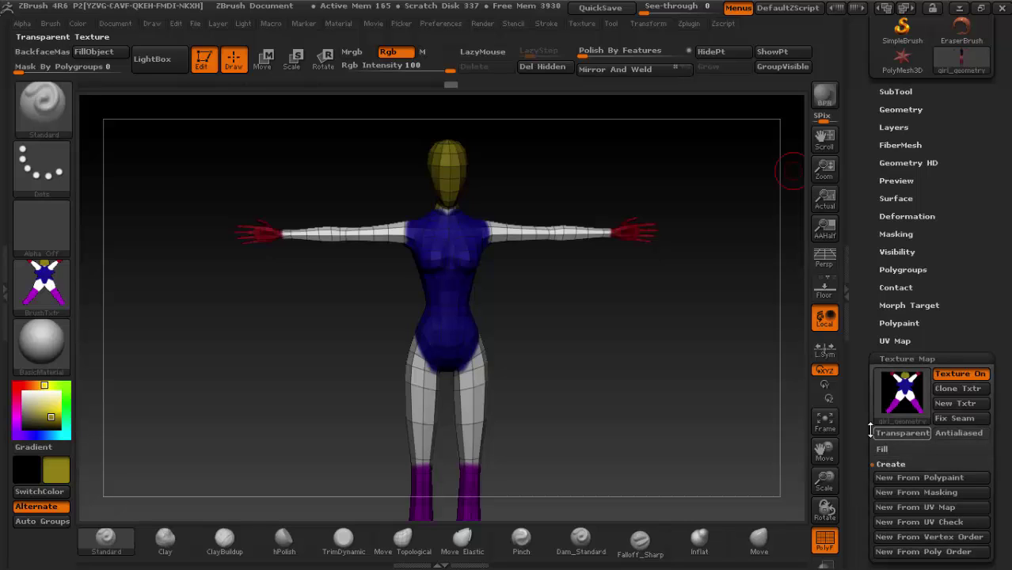
{"action": "scroll", "coordinate": [911, 364], "scroll_direction": "down", "scroll_amount": 1}
{"action": "scroll", "coordinate": [911, 364], "scroll_direction": "down", "scroll_amount": 3}
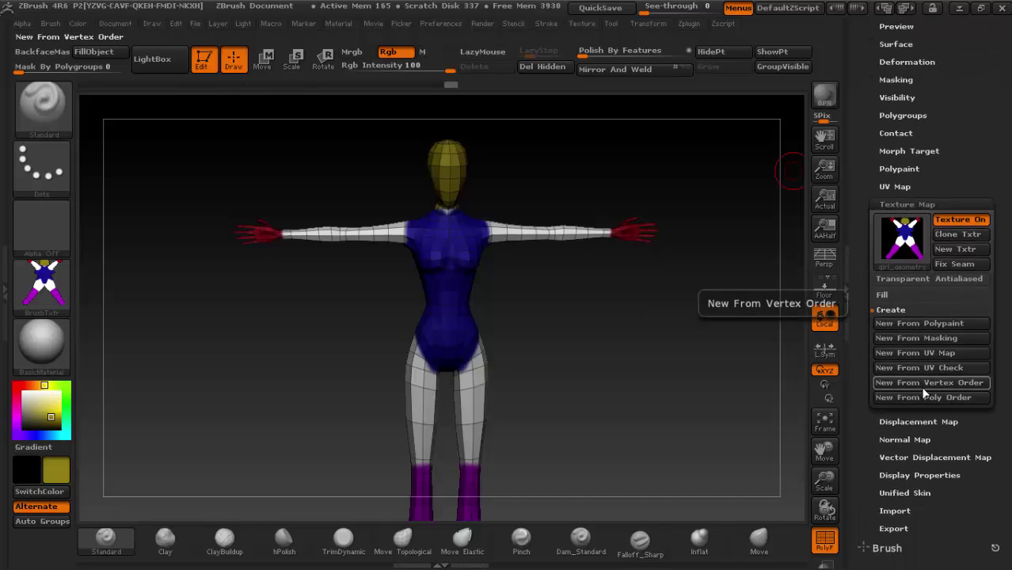
{"action": "left_click", "coordinate": [923, 353]}
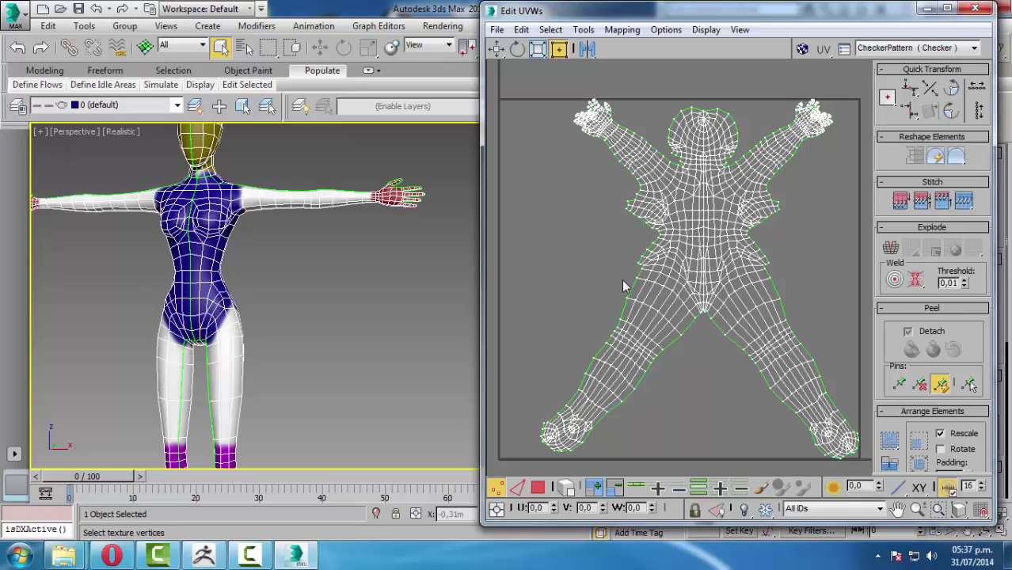
Step: Show girl_geometry_TXTR.tif as the background behind the UV layout
{"action": "scroll", "coordinate": [269, 277], "scroll_direction": "down", "scroll_amount": 2}
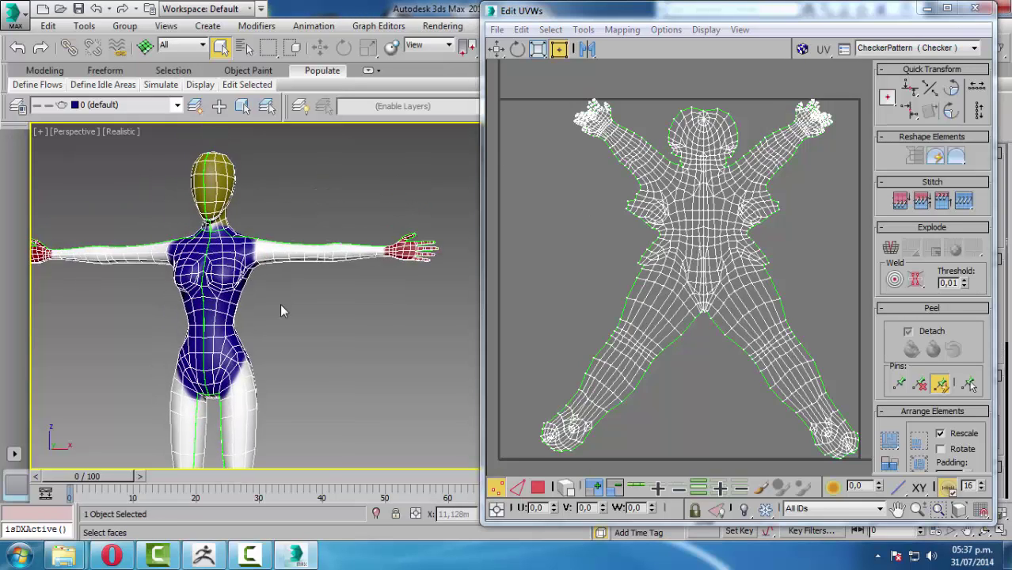
{"action": "scroll", "coordinate": [280, 303], "scroll_direction": "down", "scroll_amount": 3}
{"action": "scroll", "coordinate": [267, 271], "scroll_direction": "up", "scroll_amount": 2}
{"action": "scroll", "coordinate": [316, 289], "scroll_direction": "up", "scroll_amount": 1}
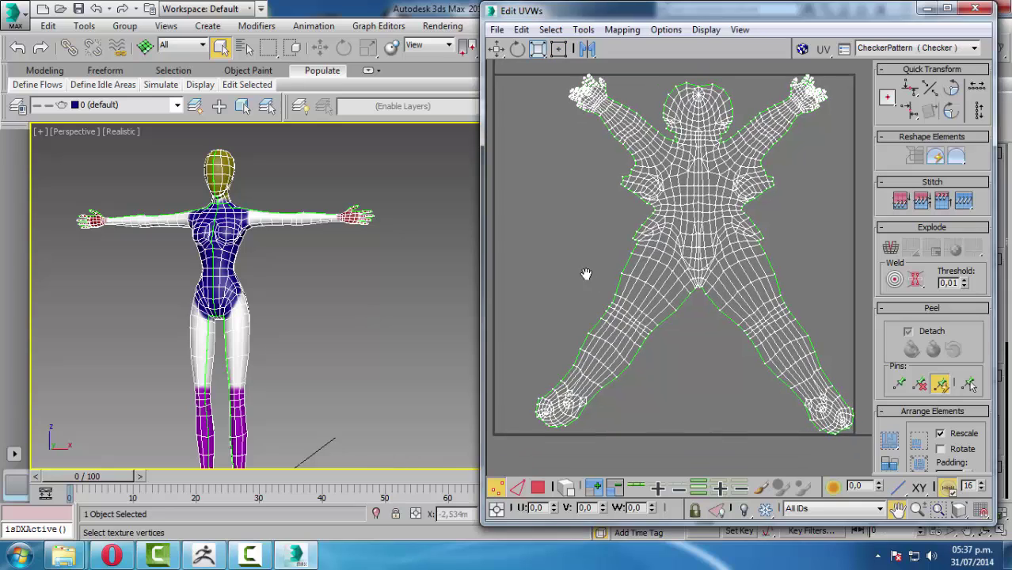
{"action": "left_click", "coordinate": [901, 49]}
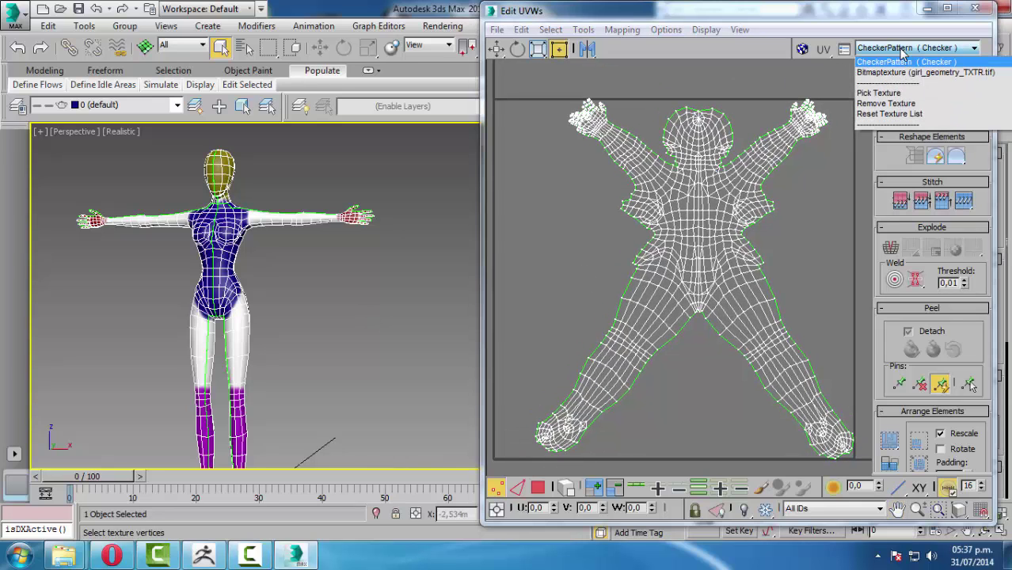
{"action": "left_click", "coordinate": [901, 72]}
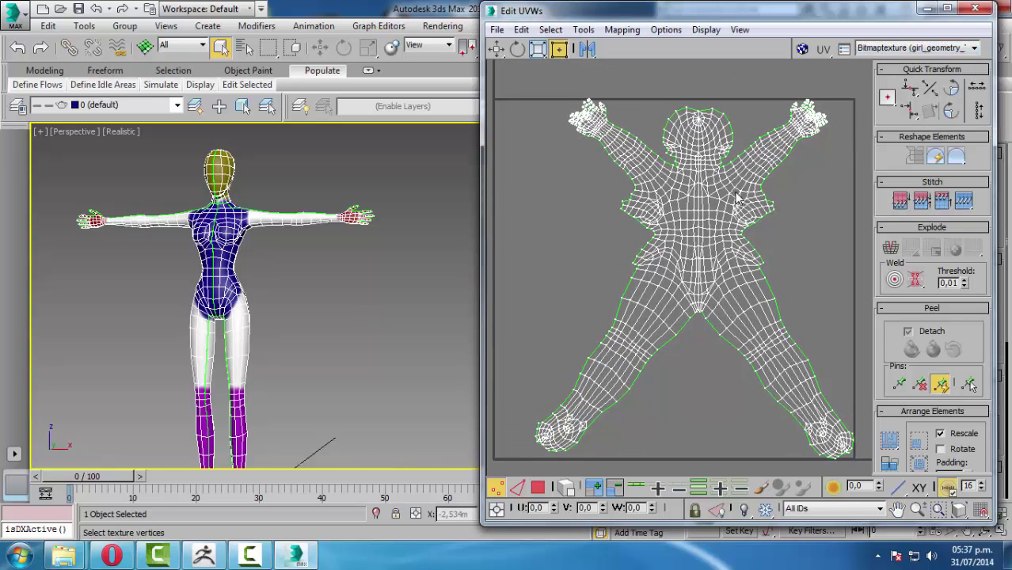
{"action": "left_click", "coordinate": [802, 49]}
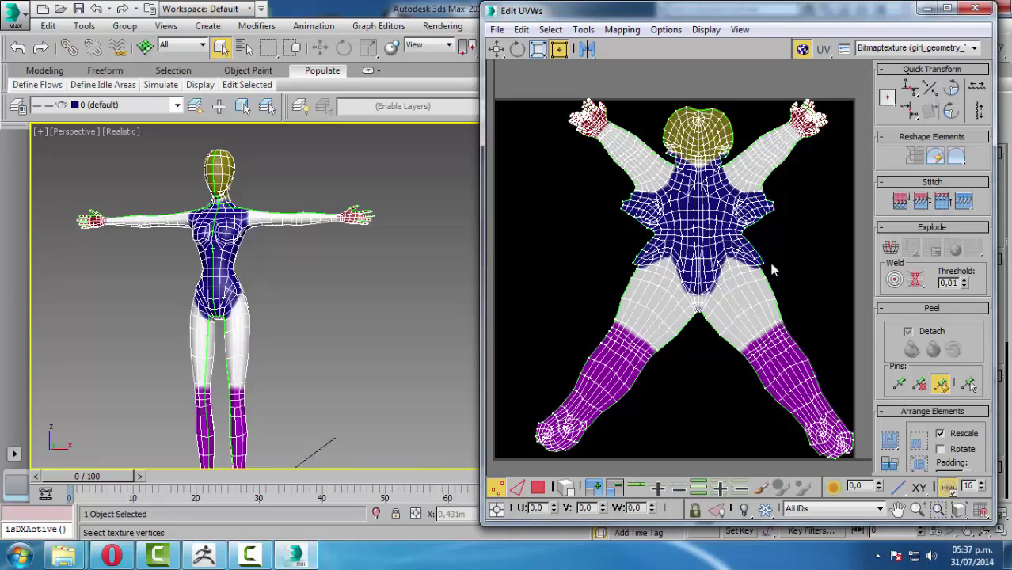
Step: Check the chest and full unwrapped body UVs against the texture
{"action": "scroll", "coordinate": [745, 229], "scroll_direction": "up", "scroll_amount": 5}
{"action": "scroll", "coordinate": [727, 235], "scroll_direction": "down", "scroll_amount": 1}
{"action": "middle_click_drag", "start_coordinate": [768, 294], "coordinate": [651, 262]}
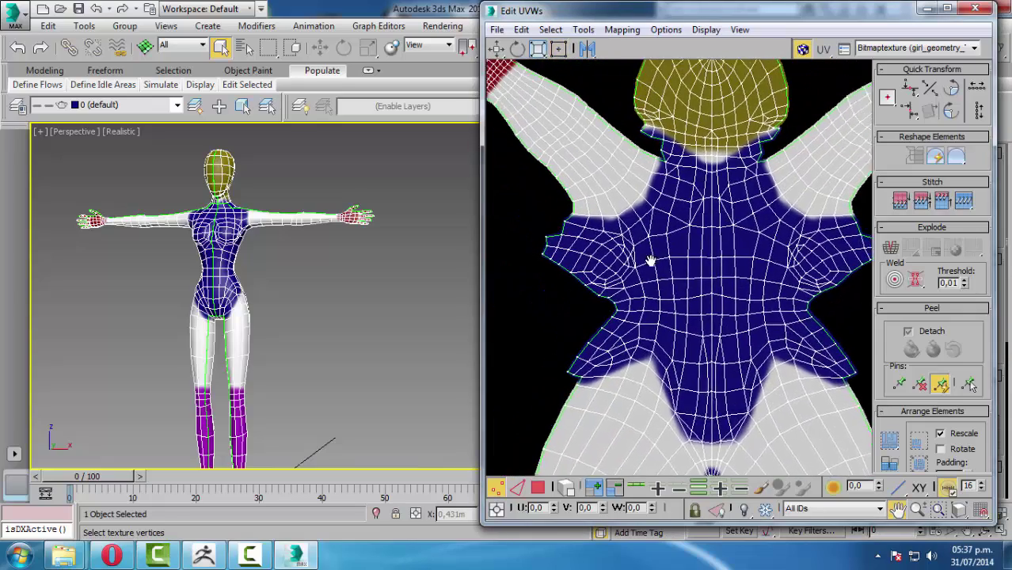
{"action": "scroll", "coordinate": [686, 313], "scroll_direction": "down", "scroll_amount": 2}
{"action": "mouse_move", "coordinate": [688, 313]}
{"action": "middle_mouse_down"}
{"action": "mouse_move", "coordinate": [667, 208]}
{"action": "mouse_move", "coordinate": [644, 206]}
{"action": "middle_mouse_up"}
{"action": "scroll", "coordinate": [666, 208], "scroll_direction": "down", "scroll_amount": 2}
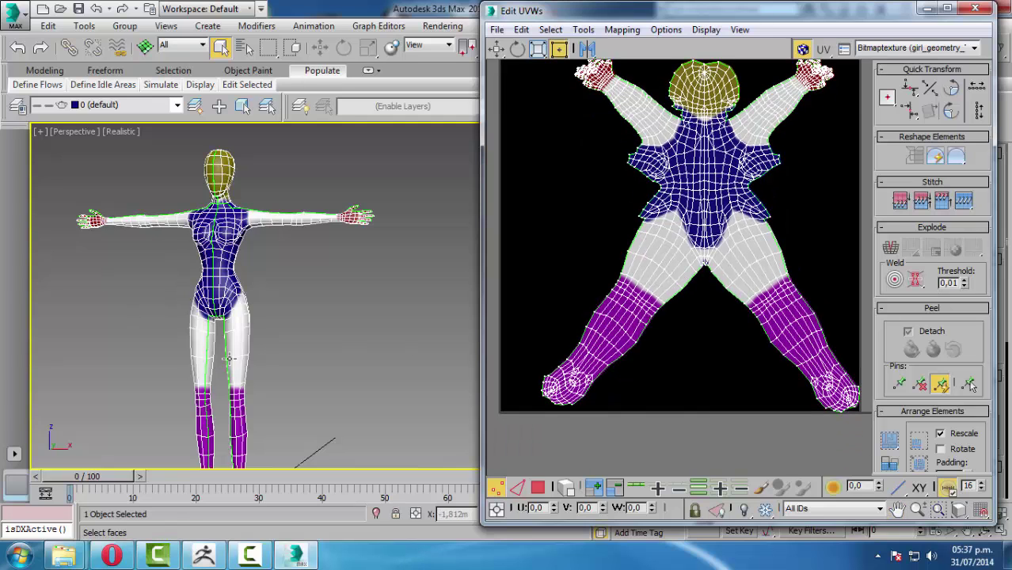
Step: Close the UV editor and recenter the Perspective view on girl_geometry
{"action": "left_click", "coordinate": [975, 8]}
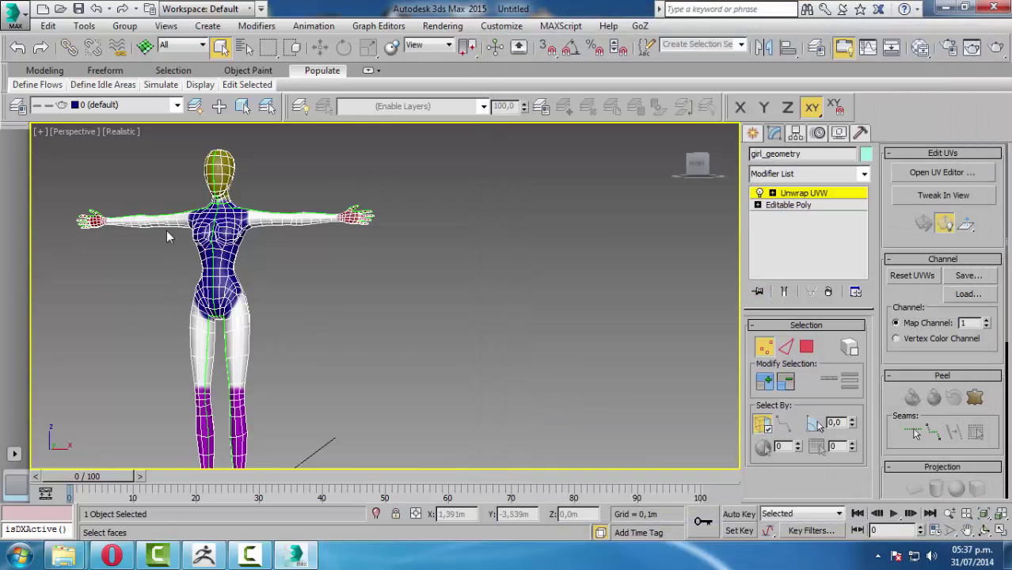
{"action": "scroll", "coordinate": [408, 226], "scroll_direction": "up", "scroll_amount": 3}
{"action": "scroll", "coordinate": [434, 244], "scroll_direction": "up", "scroll_amount": 3}
{"action": "middle_click_drag", "start_coordinate": [435, 244], "coordinate": [423, 256]}
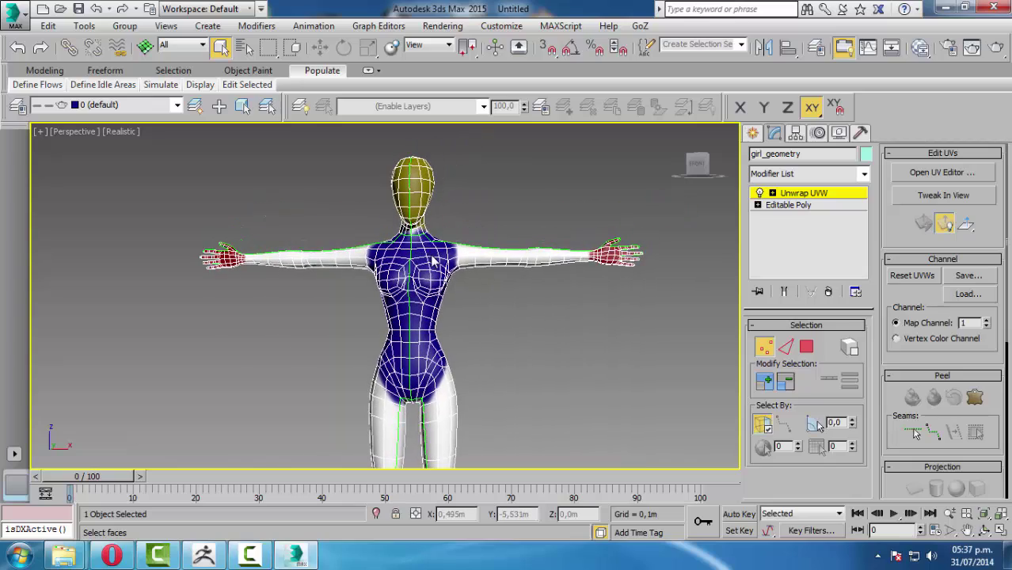
Step: Minimize 3ds Max and bring ZBrush 4R6 back in front with the girl_geometry figure
{"action": "left_click", "coordinate": [949, 7]}
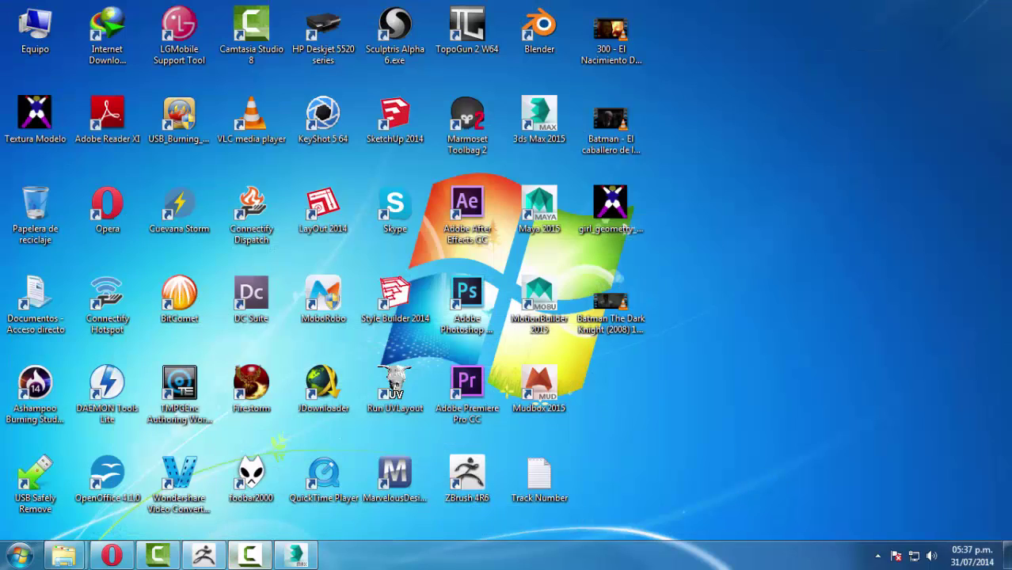
{"action": "left_click", "coordinate": [203, 555]}
{"action": "left_click_drag", "start_coordinate": [568, 358], "coordinate": [554, 358]}
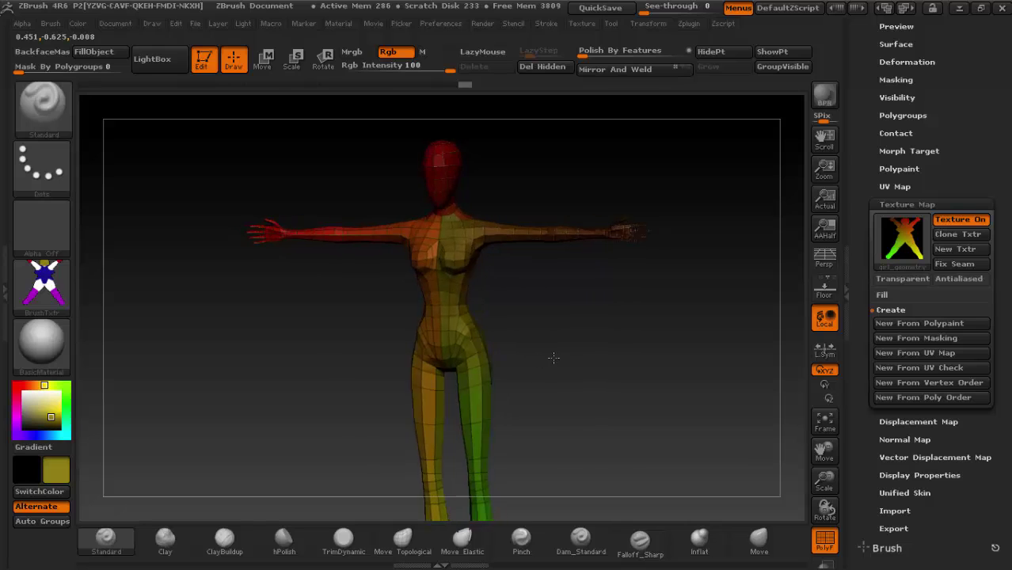
Step: Compare the figure with the girl_geometry texture off and on, leave it off, and collapse Texture Map
{"action": "left_click", "coordinate": [961, 221]}
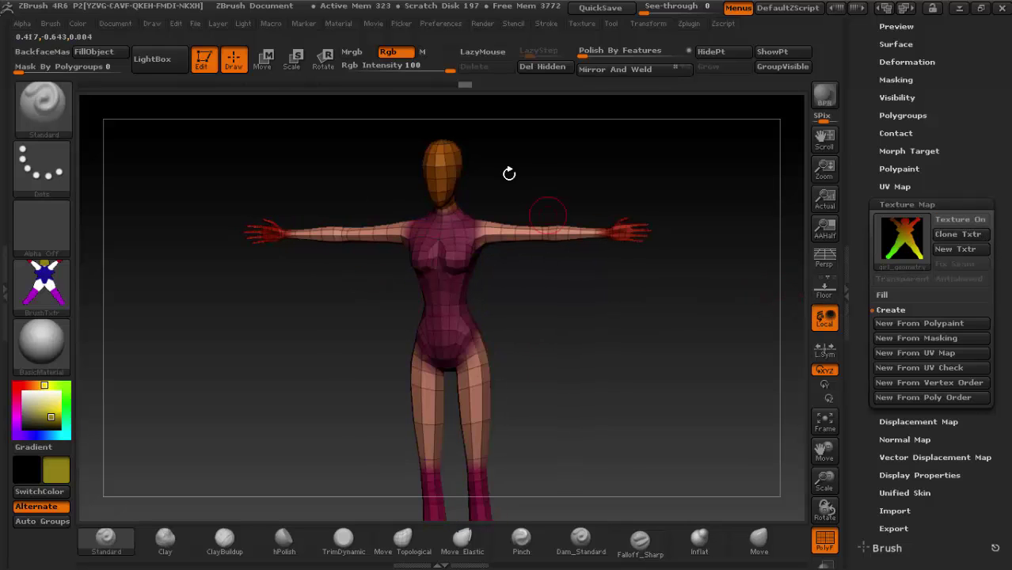
{"action": "left_click", "coordinate": [961, 220]}
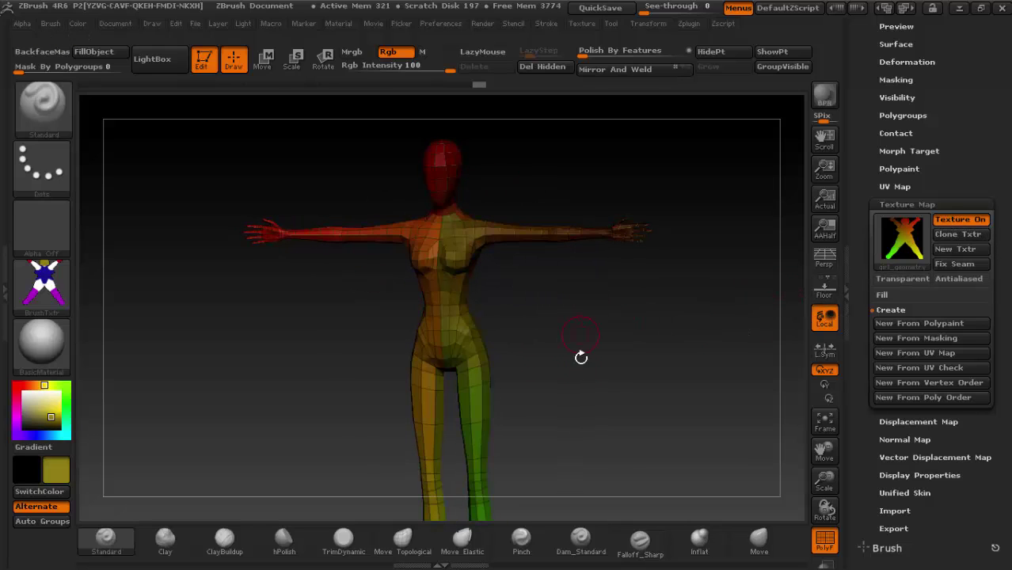
{"action": "mouse_move", "coordinate": [563, 305]}
{"action": "left_mouse_down"}
{"action": "mouse_move", "coordinate": [567, 274]}
{"action": "mouse_move", "coordinate": [556, 385]}
{"action": "mouse_move", "coordinate": [545, 284]}
{"action": "mouse_move", "coordinate": [543, 305]}
{"action": "mouse_move", "coordinate": [554, 269]}
{"action": "mouse_move", "coordinate": [583, 339]}
{"action": "left_mouse_up"}
{"action": "left_click", "coordinate": [960, 219]}
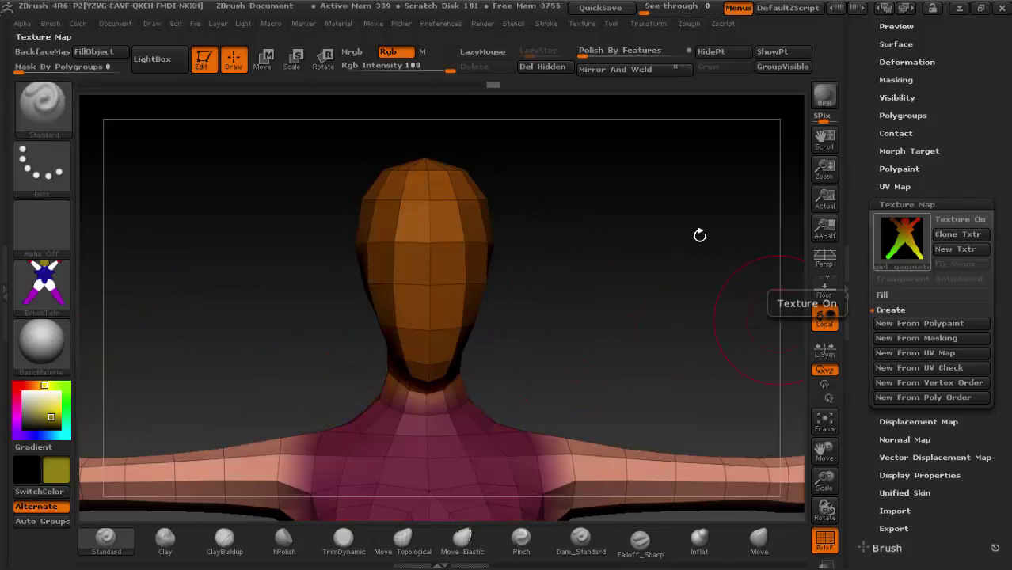
{"action": "mouse_move", "coordinate": [713, 317]}
{"action": "left_mouse_down"}
{"action": "mouse_move", "coordinate": [620, 339]}
{"action": "mouse_move", "coordinate": [644, 304]}
{"action": "left_mouse_up"}
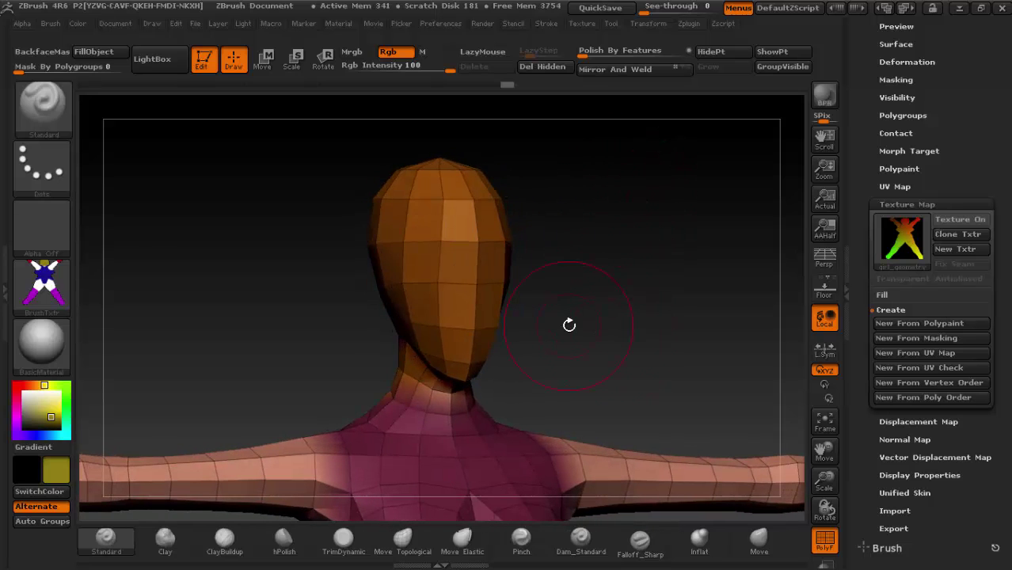
{"action": "mouse_move", "coordinate": [649, 296]}
{"action": "left_mouse_down", "text": "alt"}
{"action": "mouse_move", "coordinate": [598, 332]}
{"action": "mouse_move", "coordinate": [583, 377]}
{"action": "mouse_move", "coordinate": [559, 300]}
{"action": "mouse_move", "coordinate": [572, 313]}
{"action": "mouse_move", "coordinate": [569, 296]}
{"action": "left_mouse_up", "text": "alt"}
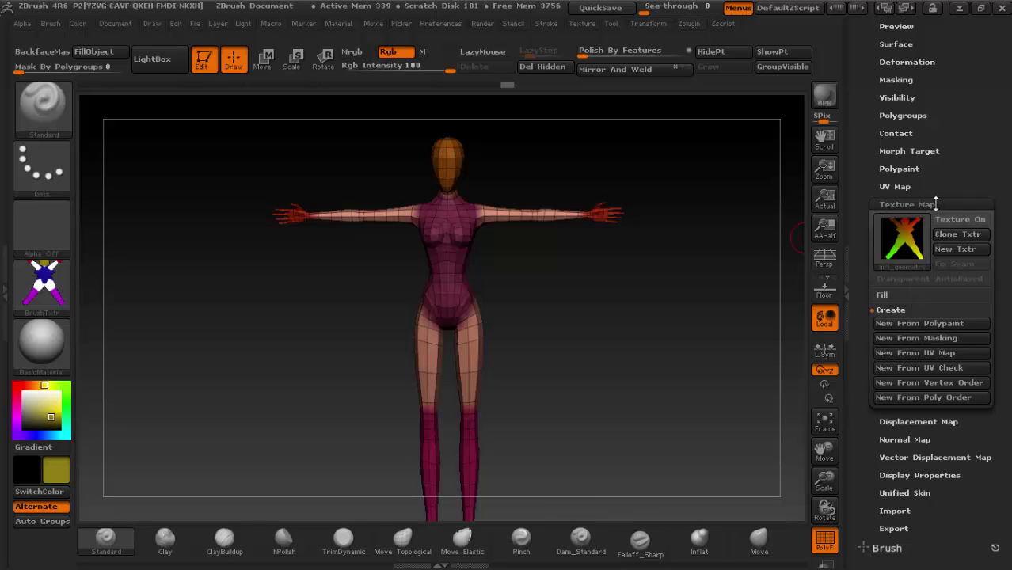
{"action": "mouse_move", "coordinate": [902, 237]}
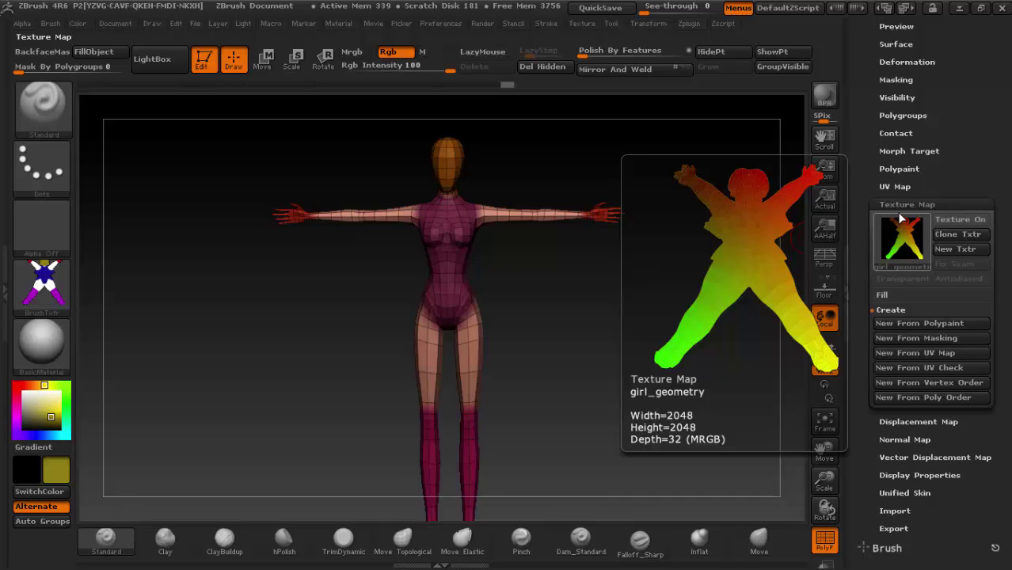
{"action": "left_click", "coordinate": [900, 205]}
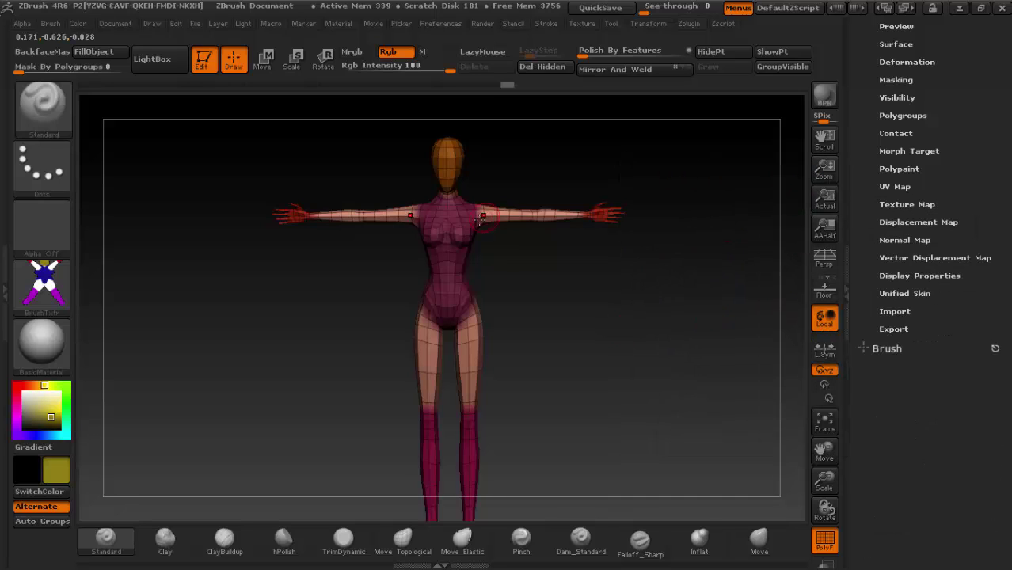
{"action": "left_click", "coordinate": [613, 26]}
{"action": "left_click", "coordinate": [683, 27]}
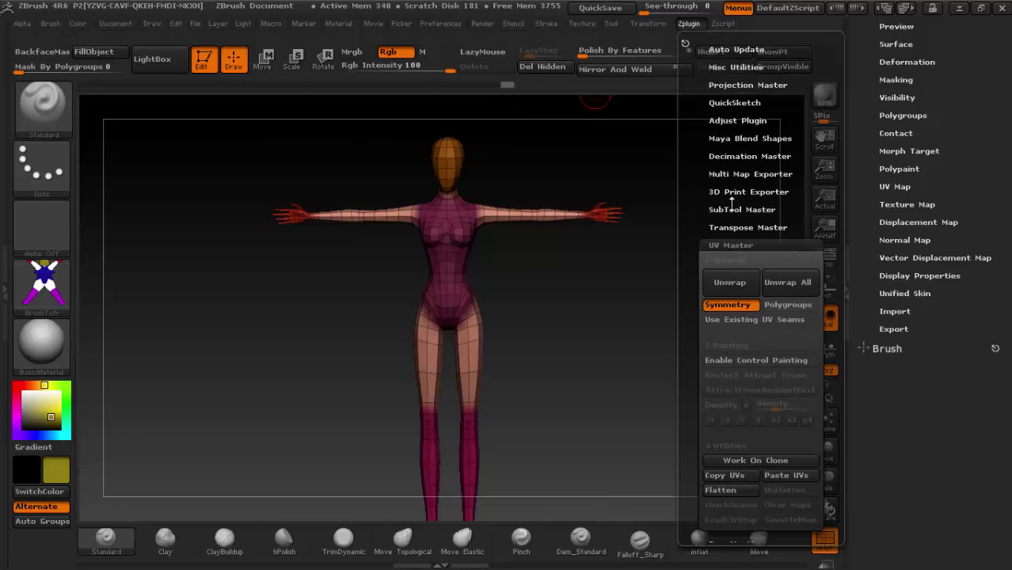
{"action": "left_click", "coordinate": [741, 247]}
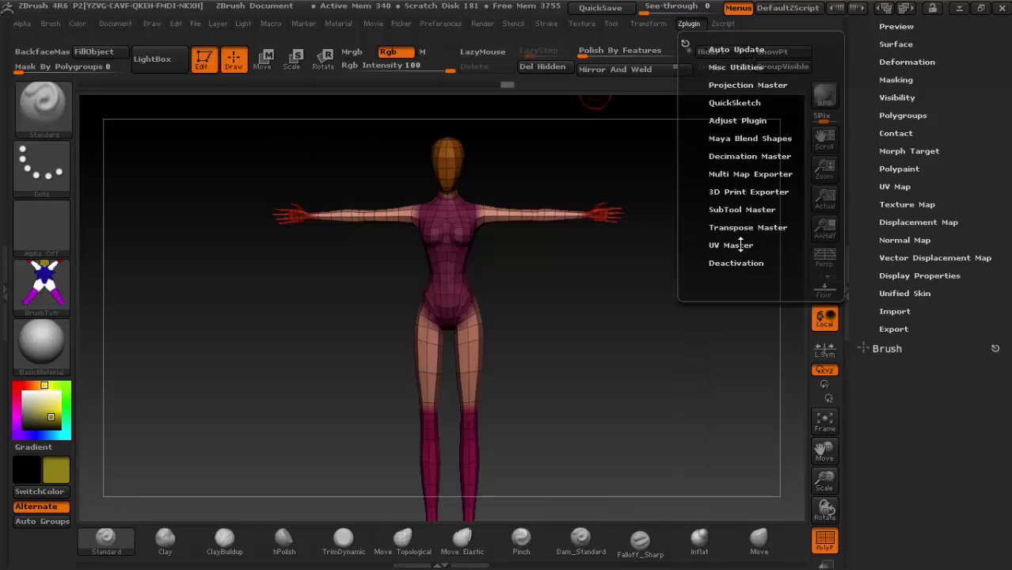
{"action": "left_click", "coordinate": [734, 246]}
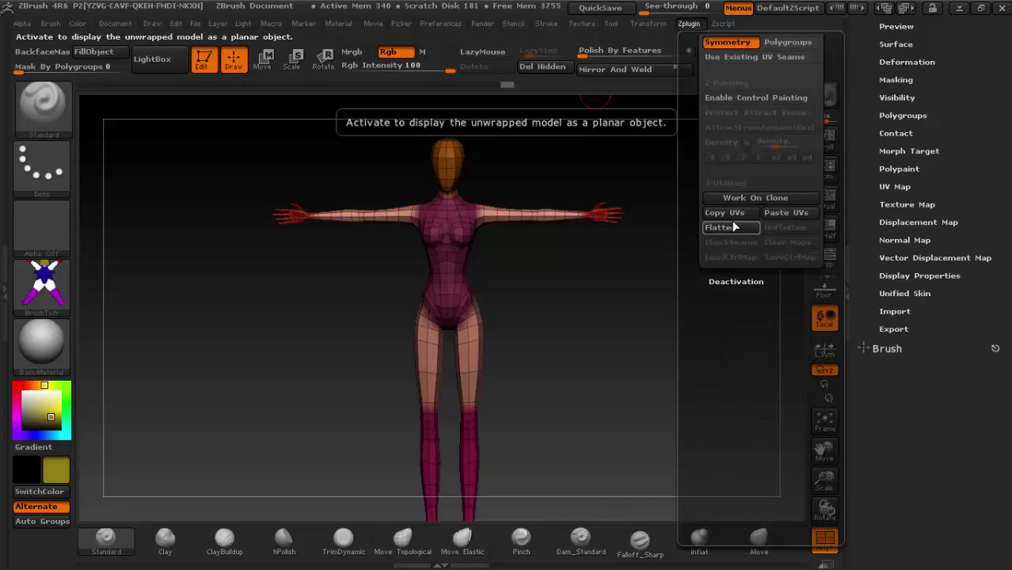
{"action": "left_click", "coordinate": [730, 226]}
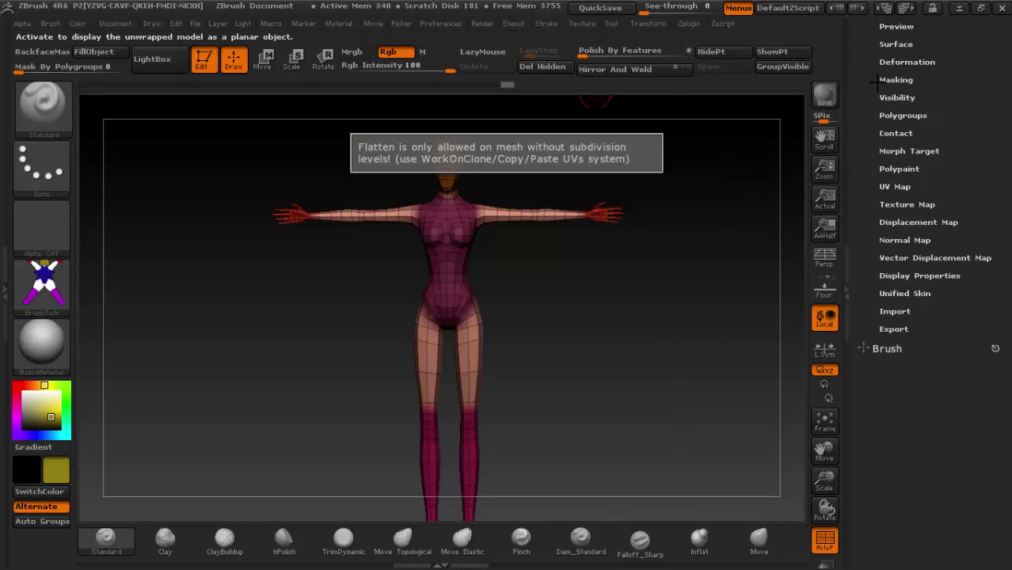
{"action": "left_click_drag", "start_coordinate": [879, 79], "coordinate": [881, 140]}
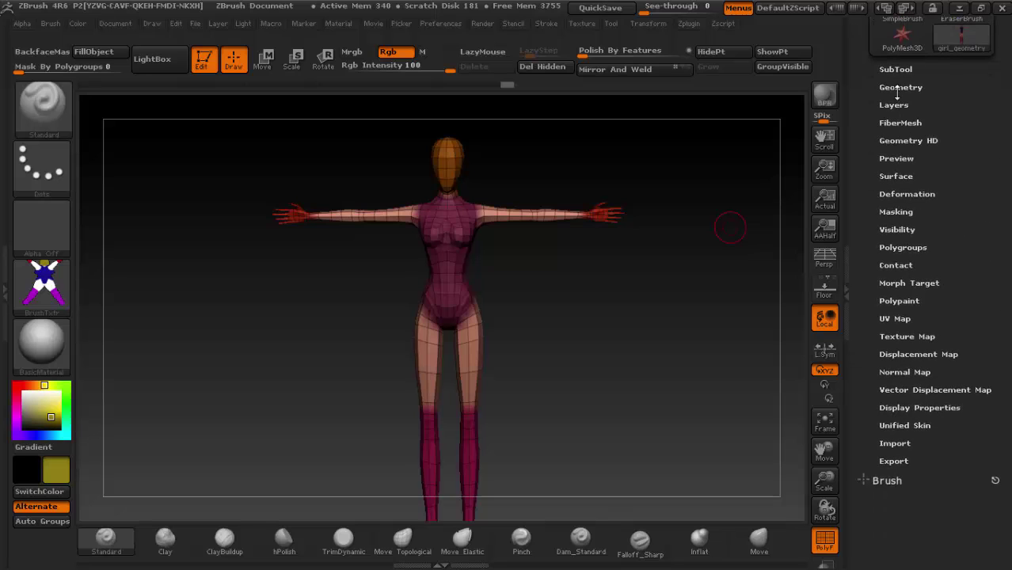
Step: Delete the higher subdivision levels and flatten the model into its UV layout with UV Master
{"action": "left_click", "coordinate": [898, 88]}
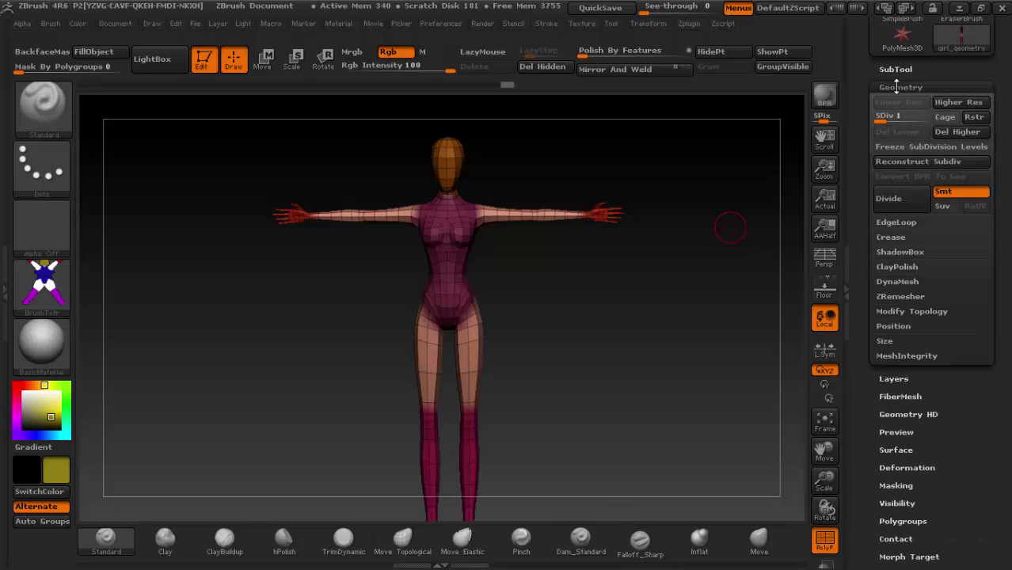
{"action": "left_click", "coordinate": [954, 132]}
{"action": "left_click", "coordinate": [687, 24]}
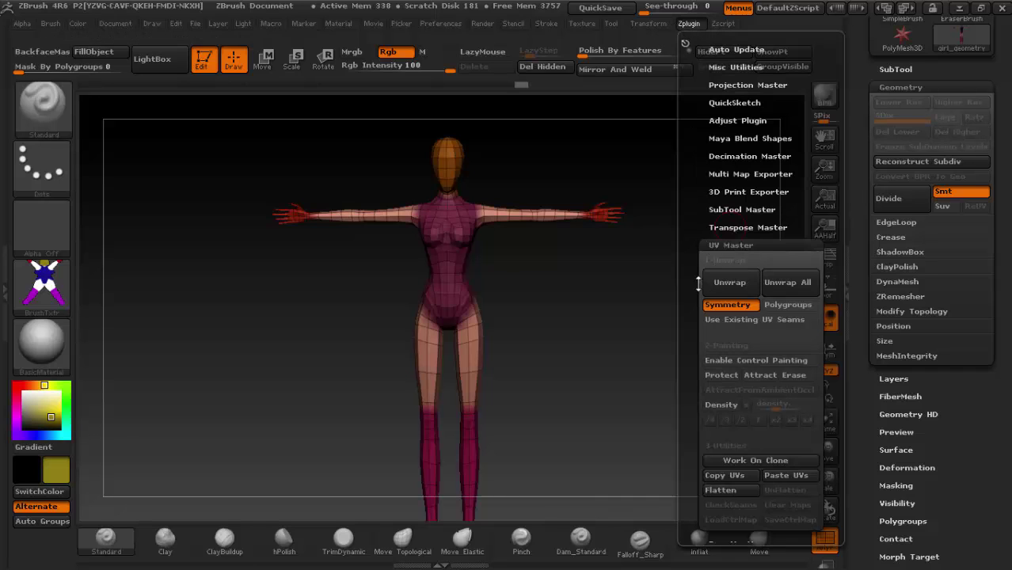
{"action": "left_click_drag", "start_coordinate": [697, 284], "coordinate": [691, 207]}
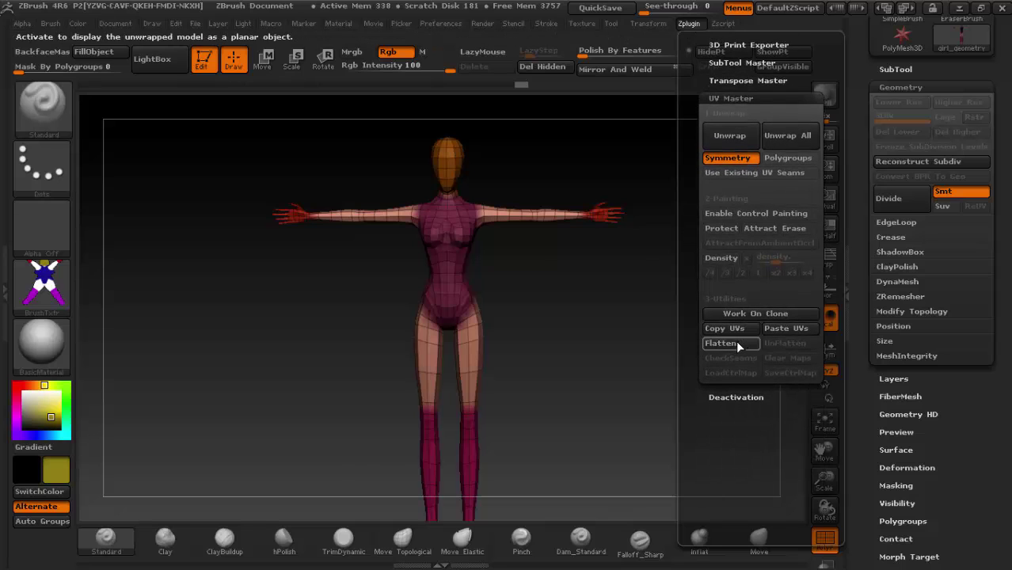
{"action": "left_click", "coordinate": [735, 343]}
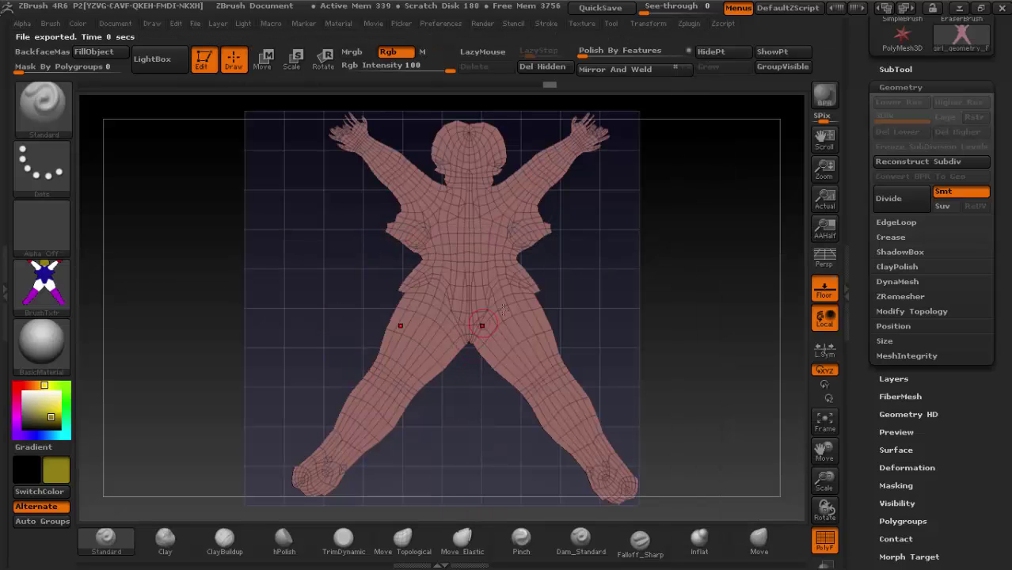
{"action": "mouse_move", "coordinate": [696, 283]}
{"action": "left_mouse_down"}
{"action": "mouse_move", "coordinate": [614, 300]}
{"action": "mouse_move", "coordinate": [707, 249]}
{"action": "mouse_move", "coordinate": [701, 262]}
{"action": "left_mouse_up"}
Step: Unflatten the model with UV Master so it stands in its 3D pose again
{"action": "left_click", "coordinate": [690, 23]}
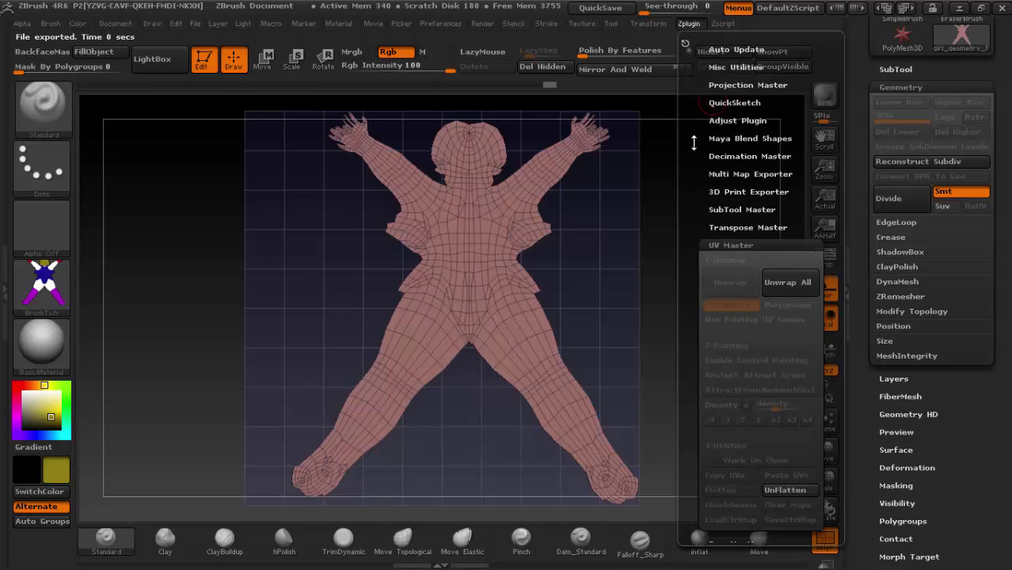
{"action": "left_click_drag", "start_coordinate": [698, 272], "coordinate": [697, 187]}
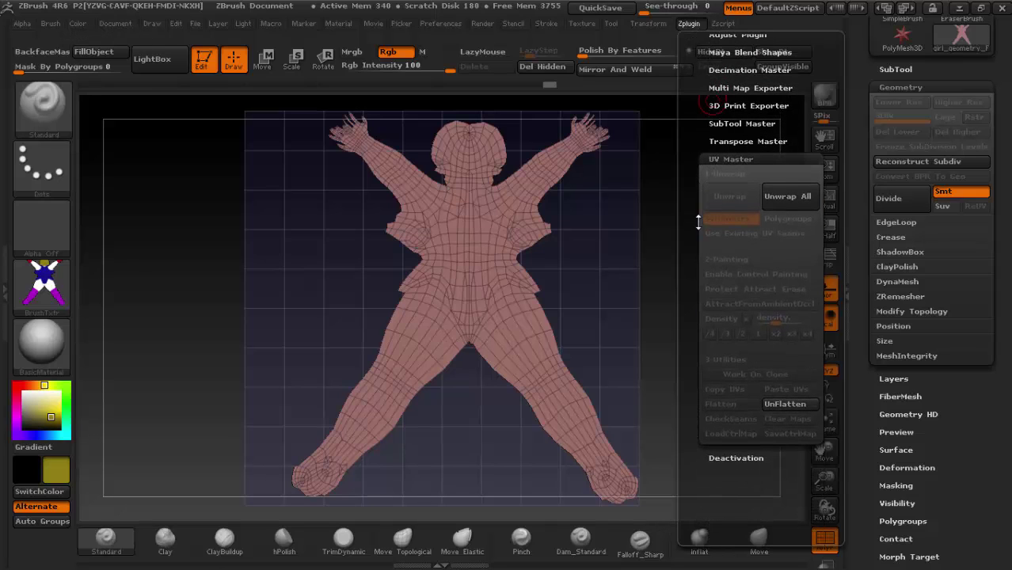
{"action": "left_click", "coordinate": [782, 406]}
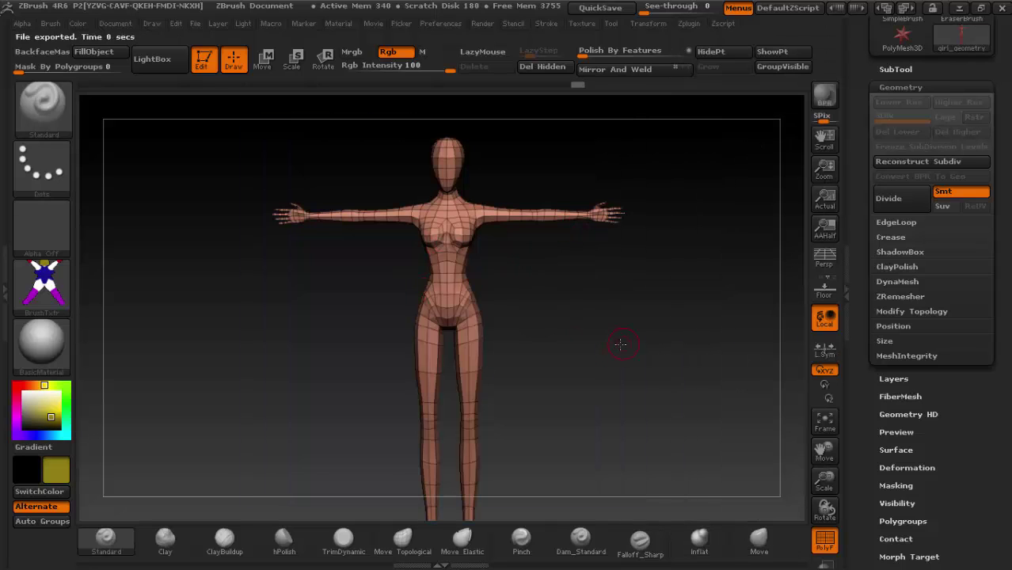
Step: Turn the figure to a three-quarter view, expand Morph Target, and open the UV Master options
{"action": "mouse_move", "coordinate": [621, 344]}
{"action": "left_mouse_down"}
{"action": "mouse_move", "coordinate": [565, 350]}
{"action": "mouse_move", "coordinate": [644, 334]}
{"action": "mouse_move", "coordinate": [358, 245]}
{"action": "left_mouse_up"}
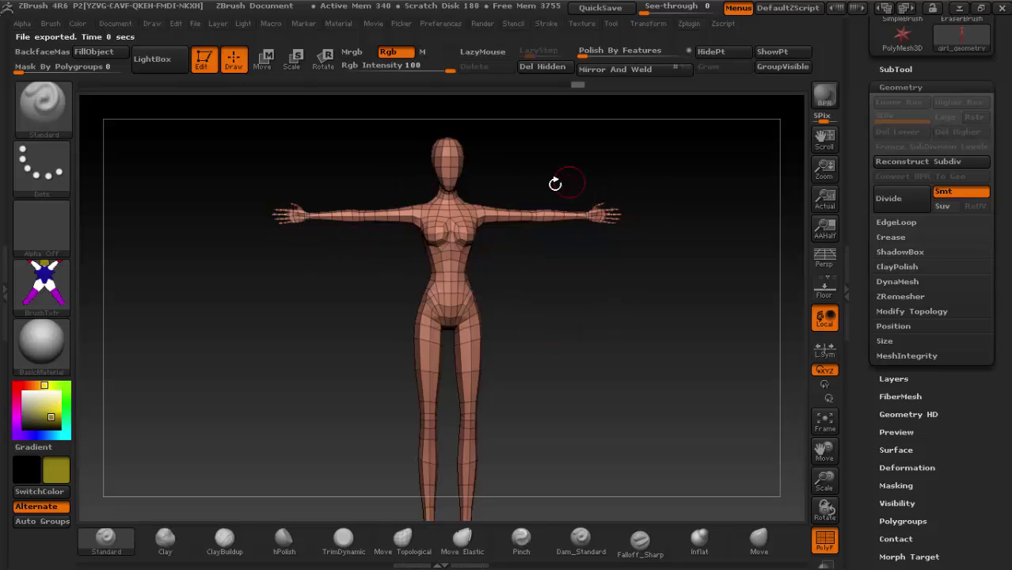
{"action": "mouse_move", "coordinate": [469, 185]}
{"action": "left_mouse_down"}
{"action": "mouse_move", "coordinate": [583, 365]}
{"action": "mouse_move", "coordinate": [576, 310]}
{"action": "mouse_move", "coordinate": [542, 288]}
{"action": "mouse_move", "coordinate": [708, 385]}
{"action": "left_mouse_up"}
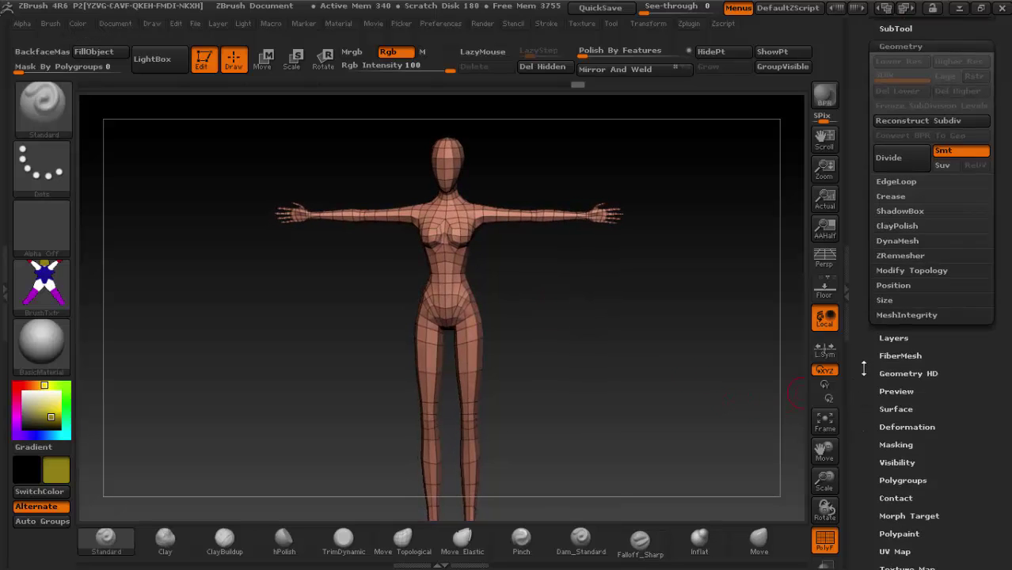
{"action": "left_click_drag", "start_coordinate": [859, 420], "coordinate": [863, 315]}
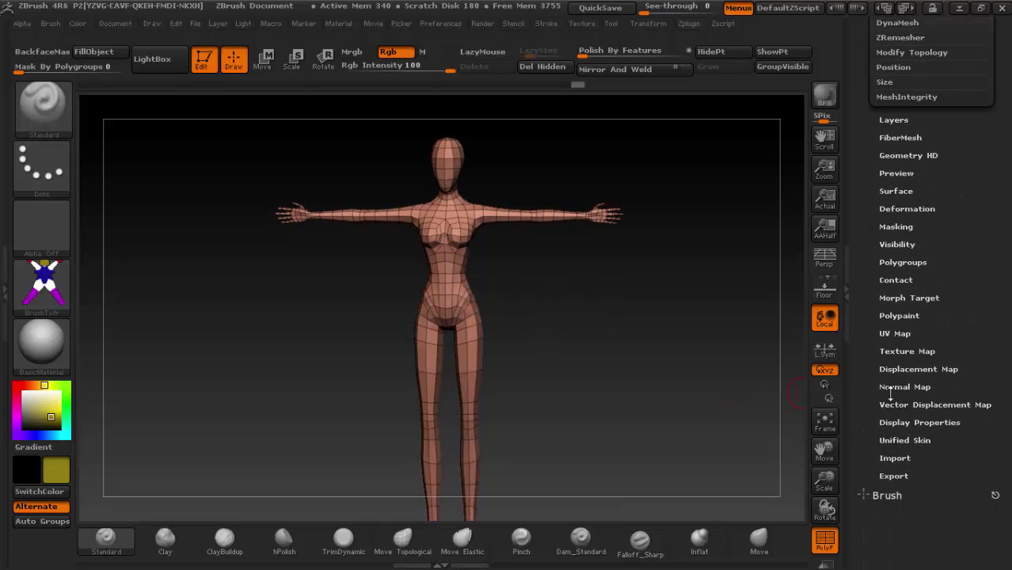
{"action": "left_click", "coordinate": [915, 299]}
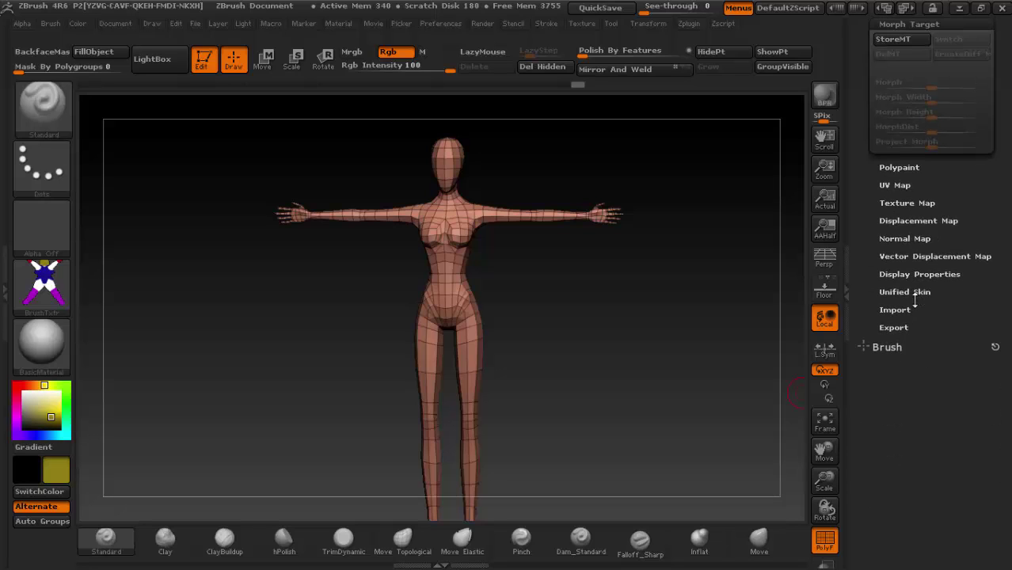
{"action": "left_click_drag", "start_coordinate": [859, 163], "coordinate": [861, 211]}
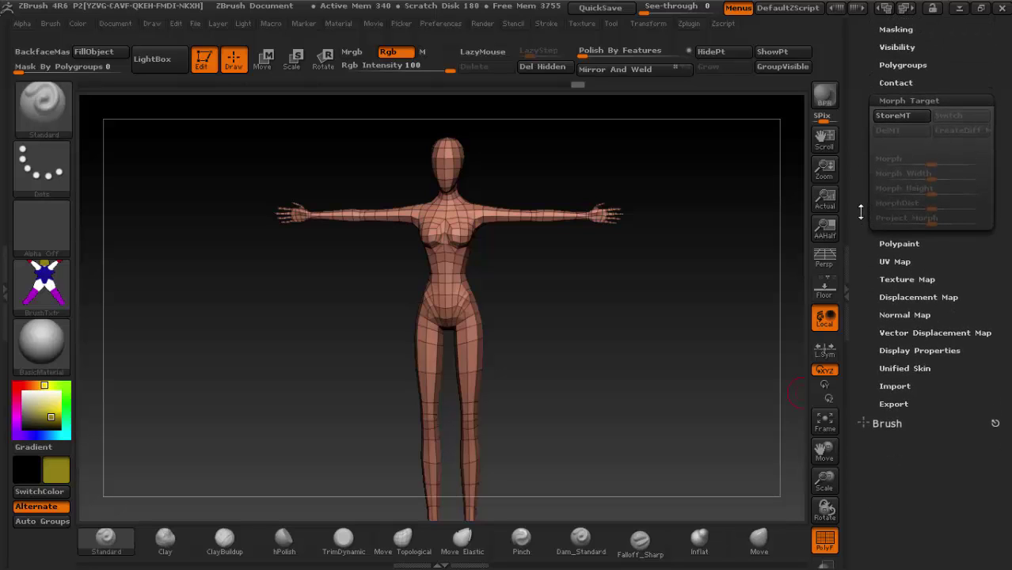
{"action": "left_click", "coordinate": [689, 24]}
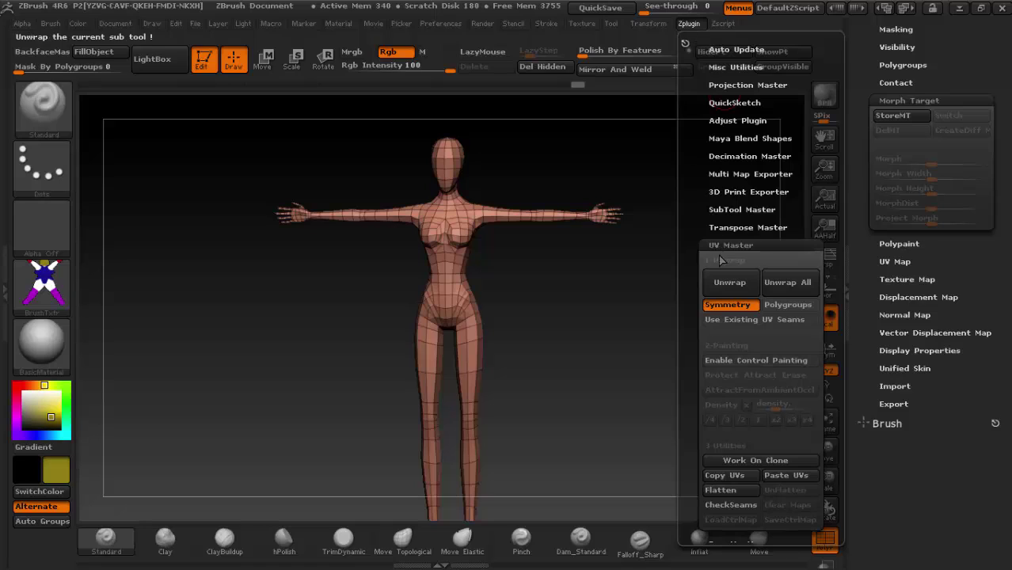